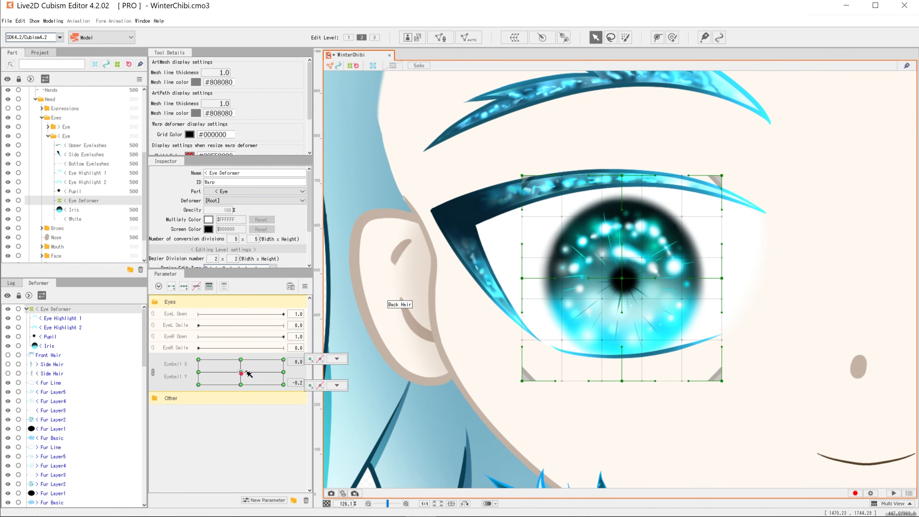
- Deselect the eye deformer and check the eye's movement with the Eyeball X and Eyeball Y parameters
scroll(507, 310, down, 4)
click(494, 320)
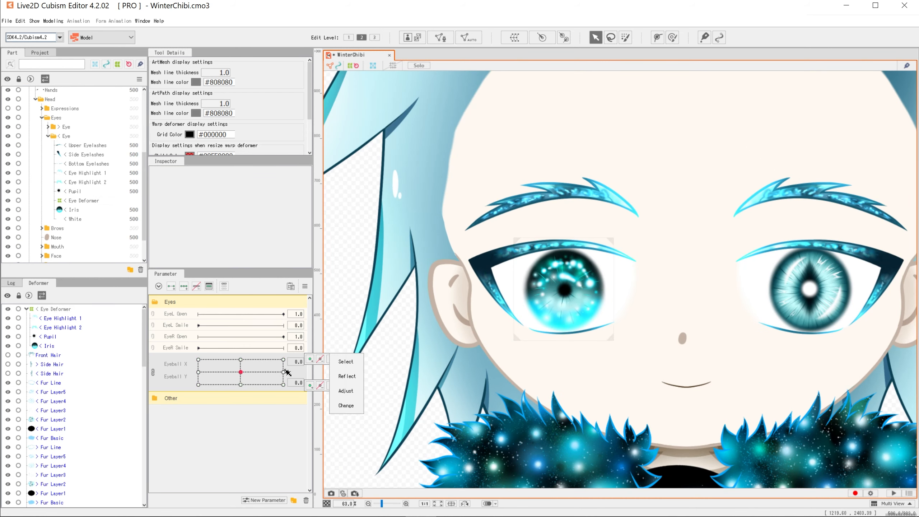
click(242, 370)
mouse_move(230, 357)
mouse_down()
mouse_move(198, 361)
mouse_move(195, 373)
mouse_move(252, 392)
mouse_move(285, 361)
mouse_move(237, 350)
mouse_move(196, 367)
mouse_move(253, 388)
mouse_move(275, 373)
mouse_move(218, 370)
mouse_move(266, 361)
mouse_move(200, 388)
mouse_move(219, 362)
mouse_move(236, 382)
mouse_move(241, 372)
mouse_up()
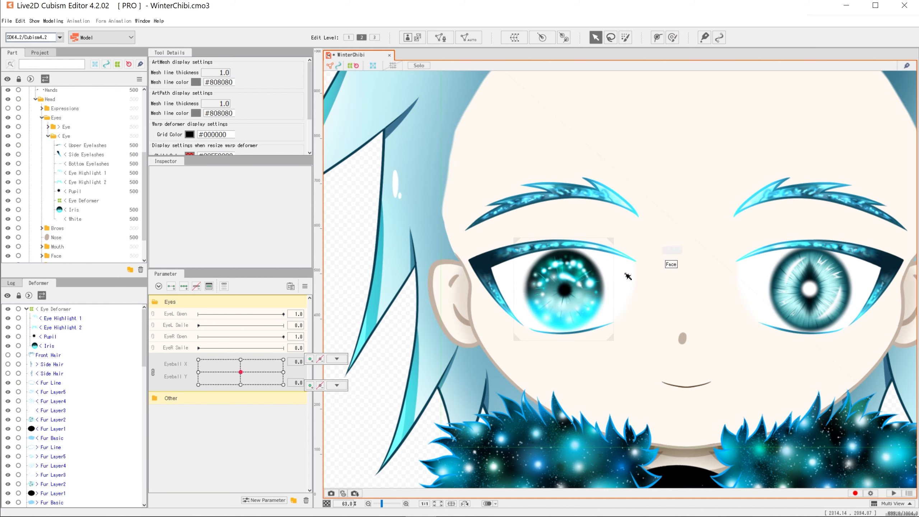
scroll(560, 290, up, 5)
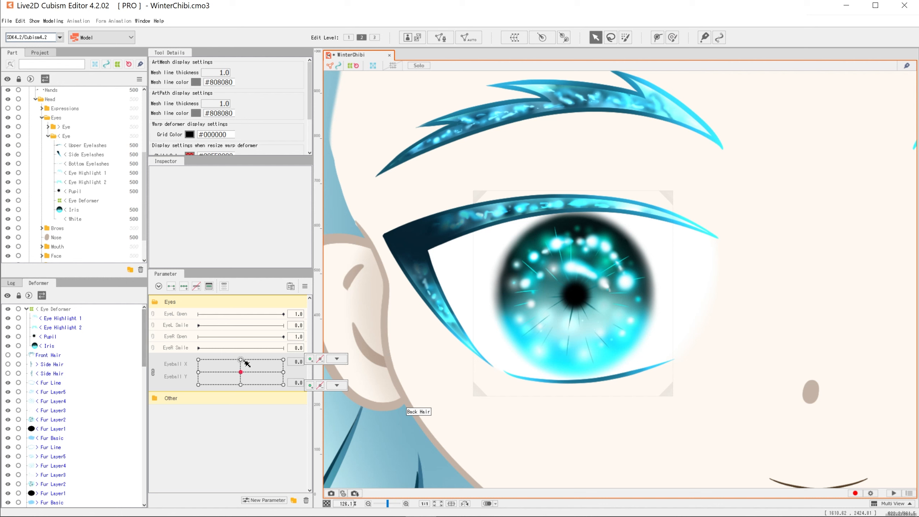
click(336, 358)
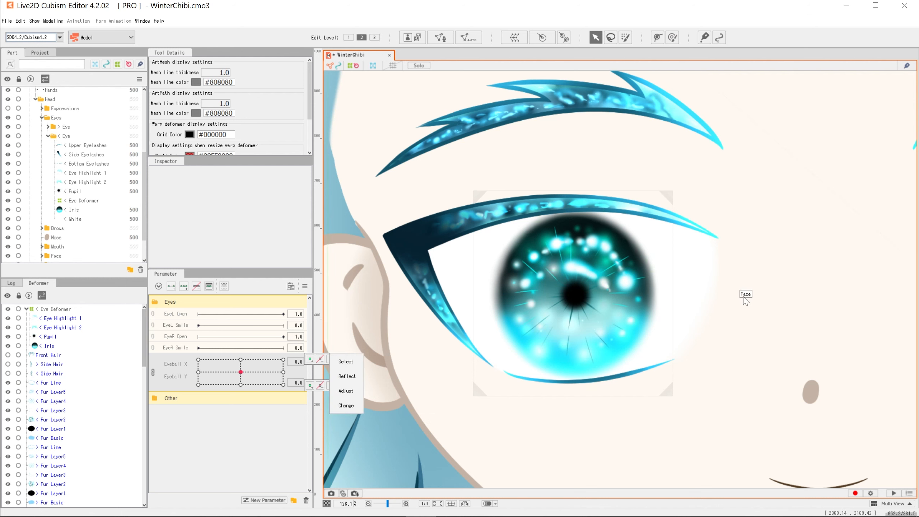
- Create a parent warp deformer for Eye Highlight 1 named "< Eye Highlight1 Def."
click(93, 175)
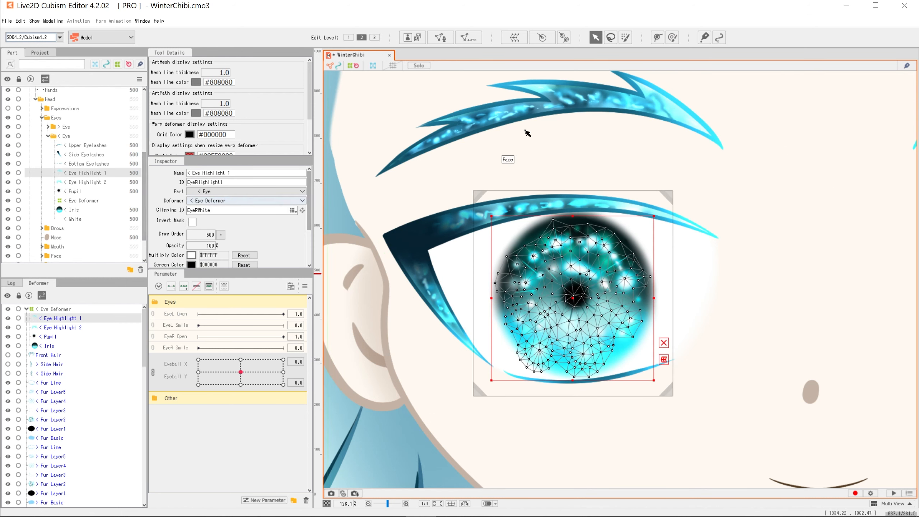
click(519, 41)
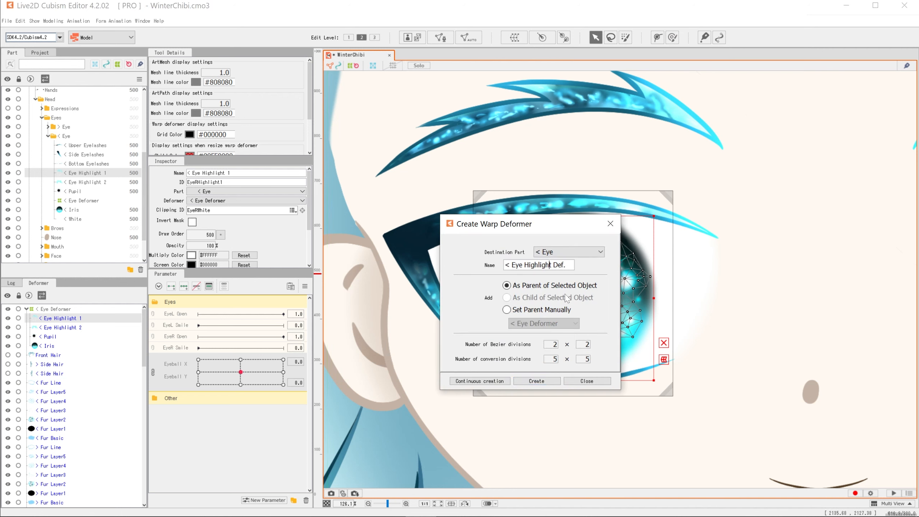
key(Right)
text(1)
click(537, 382)
- Create a parent warp deformer for Eye Highlight 2 named "< Eye Highlight2 Def."
click(100, 191)
click(514, 38)
drag(555, 265, 517, 265)
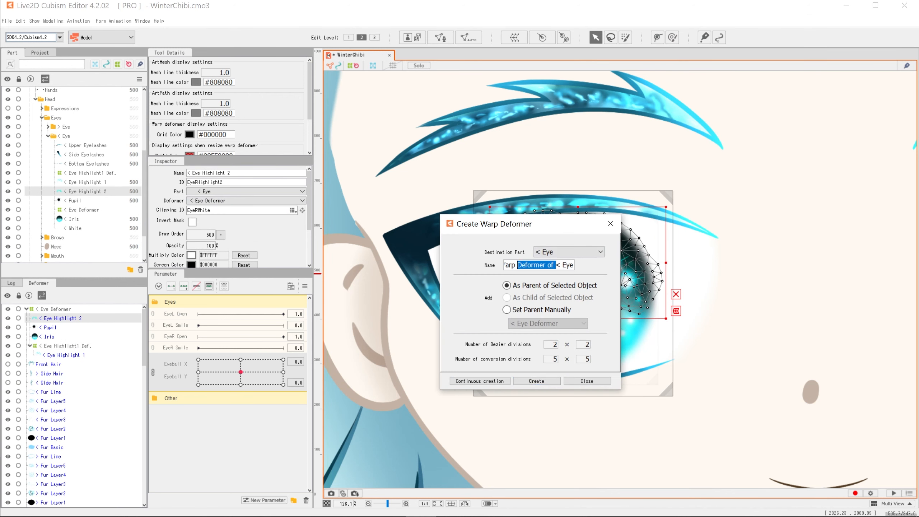
click(535, 381)
- Create one parent warp deformer for the pupil and iris together, named "< Iris, Pupil Def."
click(91, 210)
ctrl+click(90, 228)
click(514, 39)
triple_click(566, 265)
text(< Ey)
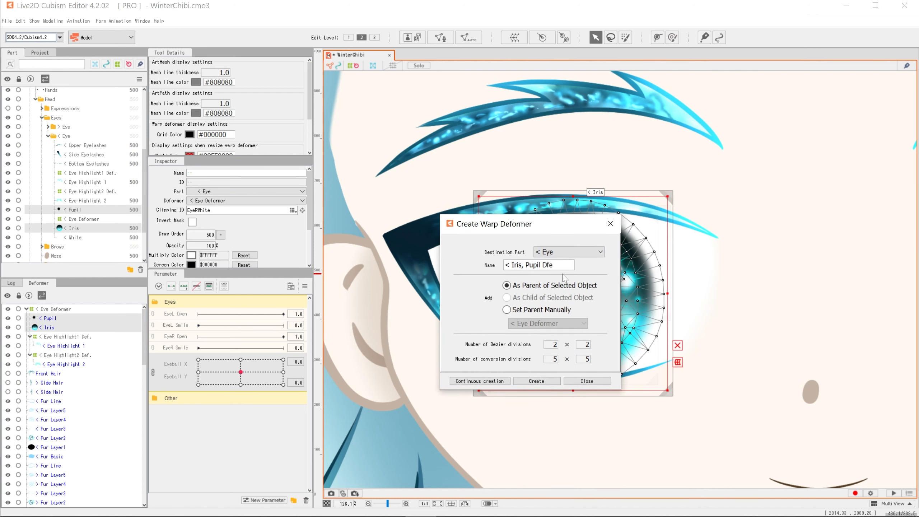
key(BackSpace)
key(BackSpace)
text(ef.)
click(537, 381)
- Add three keys on Eyeball X and Y for the new deformers, and warp the iris and pupil deformer at Eyeball X -1
click(184, 286)
click(67, 318)
click(76, 355)
click(198, 359)
drag(577, 308, 480, 296)
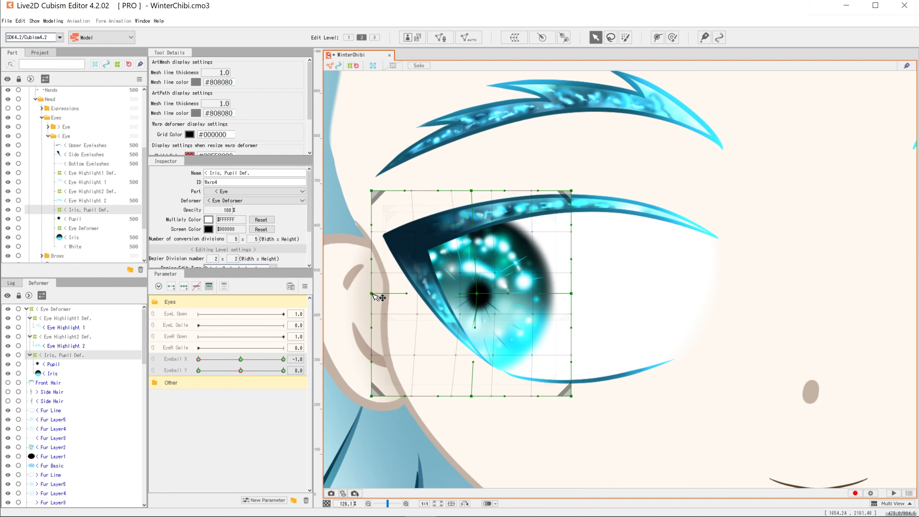
drag(372, 294, 387, 294)
- Warp the iris and pupil deformer's grid at Eyeball X 1, and recheck the shape at Eyeball X -1
click(284, 359)
drag(612, 303, 668, 294)
drag(776, 294, 760, 295)
click(814, 311)
click(199, 359)
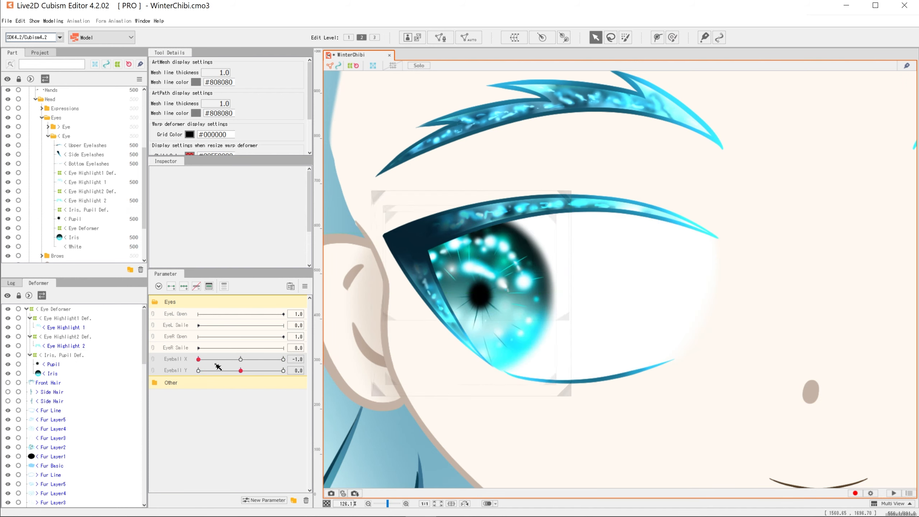
click(376, 389)
- With Eyeball X at 0, warp the iris and pupil deformer at Eyeball Y -1 and 1, and return Eyeball Y to 0
click(240, 359)
click(198, 370)
drag(577, 309, 577, 247)
click(283, 371)
mouse_move(573, 231)
mouse_down()
mouse_move(572, 246)
mouse_move(573, 231)
mouse_up()
scroll(517, 293, down, 5)
click(241, 371)
- Link Eyeball X and Y into a combined grid, and warp the iris and pupil deformer at X -1, Y 1
click(153, 358)
drag(240, 372, 198, 371)
scroll(504, 288, up, 5)
drag(502, 319, 502, 277)
mouse_move(198, 360)
mouse_down()
mouse_move(239, 356)
mouse_move(198, 359)
mouse_up()
click(63, 355)
drag(502, 263, 509, 269)
drag(402, 267, 421, 292)
click(795, 315)
- Warp the iris and pupil deformer for the downward diagonal looks at Eyeball Y -1, with Eyeball X at -1 and 1
drag(198, 360, 198, 384)
click(64, 355)
drag(506, 361, 539, 358)
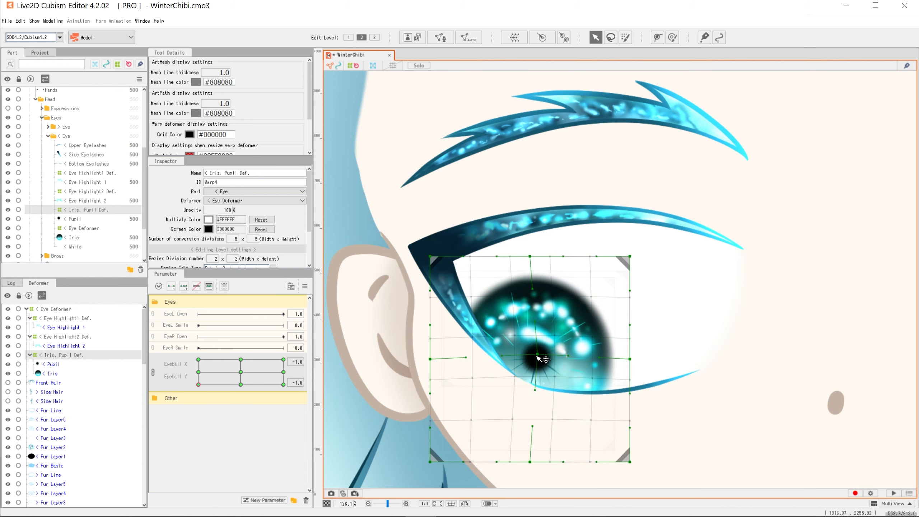
drag(536, 390, 535, 379)
drag(198, 385, 284, 384)
drag(678, 377, 698, 343)
- Warp the iris and pupil deformer for the upward diagonal look at Eyeball X 1, Y 1
drag(284, 384, 293, 354)
drag(703, 230, 704, 246)
drag(736, 265, 720, 266)
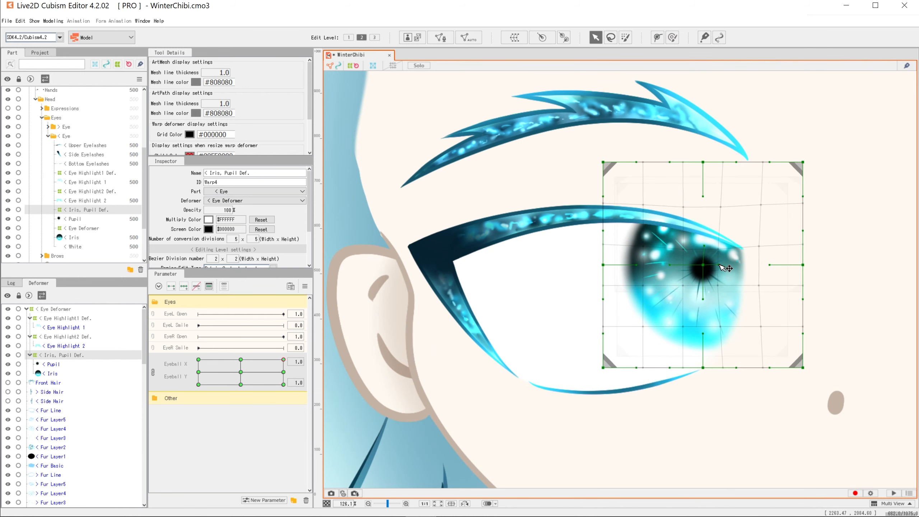
click(521, 298)
scroll(521, 298, down, 2)
- Refine the interior grid points of the iris and pupil deformer at Eyeball X 1, Y 1
mouse_move(283, 359)
mouse_down()
mouse_move(186, 358)
mouse_move(290, 343)
mouse_up()
click(63, 355)
scroll(698, 284, up, 4)
drag(601, 265, 623, 265)
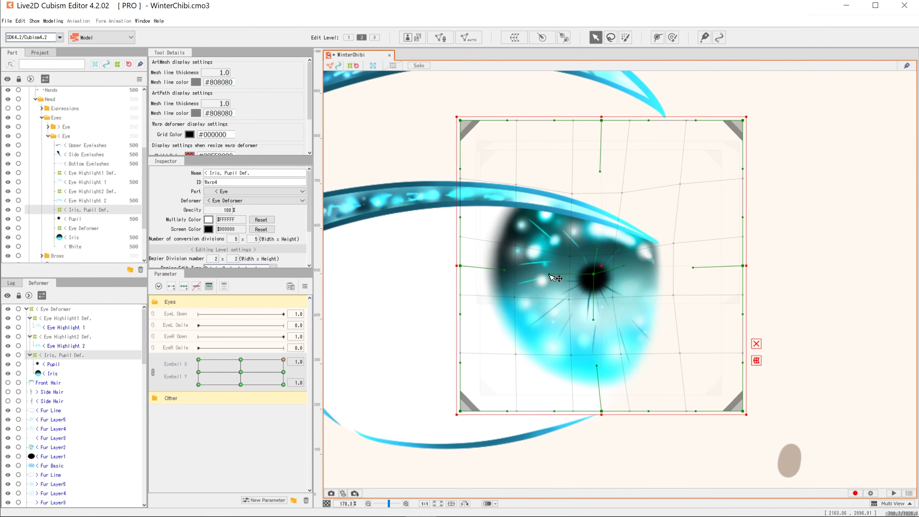
drag(550, 274, 561, 273)
click(582, 305)
scroll(582, 306, down, 3)
- Readjust the centre area of the iris and pupil deformer at Eyeball X 1, Y 1, comparing it with the highlight deformer
drag(283, 359, 297, 336)
click(64, 355)
scroll(581, 298, up, 2)
drag(610, 288, 616, 292)
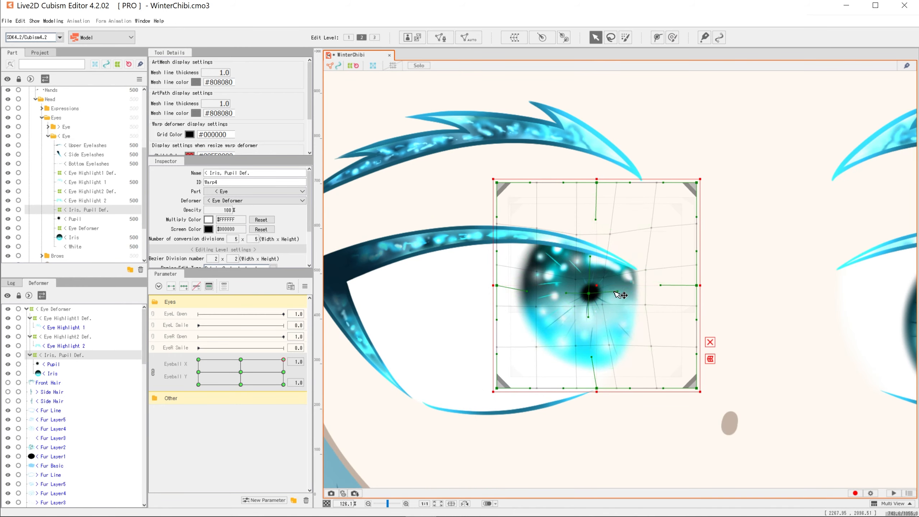
click(586, 284)
scroll(586, 285, down, 2)
click(67, 318)
scroll(600, 290, up, 1)
mouse_move(283, 359)
mouse_down()
mouse_move(301, 374)
mouse_move(283, 360)
mouse_up()
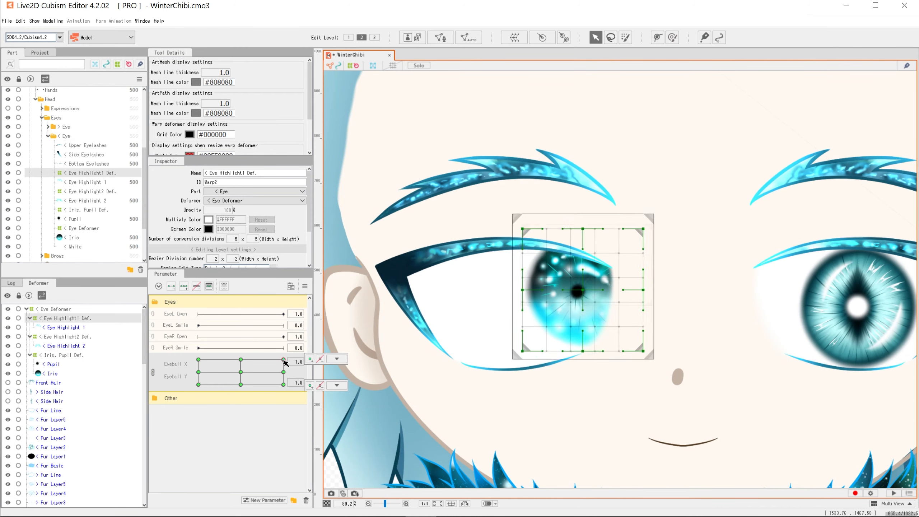
click(64, 355)
drag(578, 291, 543, 308)
scroll(584, 274, up, 2)
click(536, 307)
scroll(537, 308, down, 4)
- Unlink Eyeball X and Y, and stretch the outer side of the Eye Highlight1 deformer outward at Eyeball X -1
drag(283, 359, 184, 363)
click(67, 318)
scroll(510, 315, up, 3)
click(152, 372)
drag(410, 308, 478, 291)
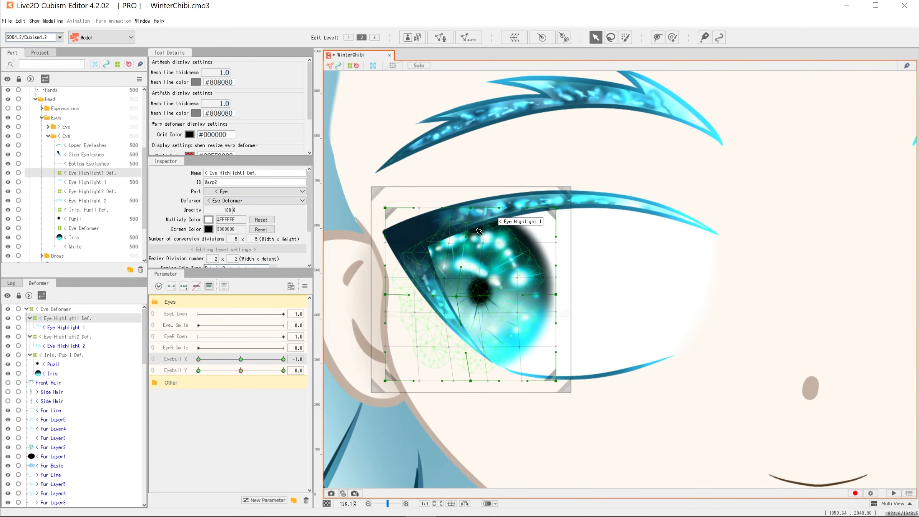
drag(470, 208, 455, 205)
drag(385, 207, 377, 196)
drag(385, 294, 374, 297)
drag(385, 381, 369, 386)
drag(471, 381, 455, 384)
drag(456, 297, 458, 297)
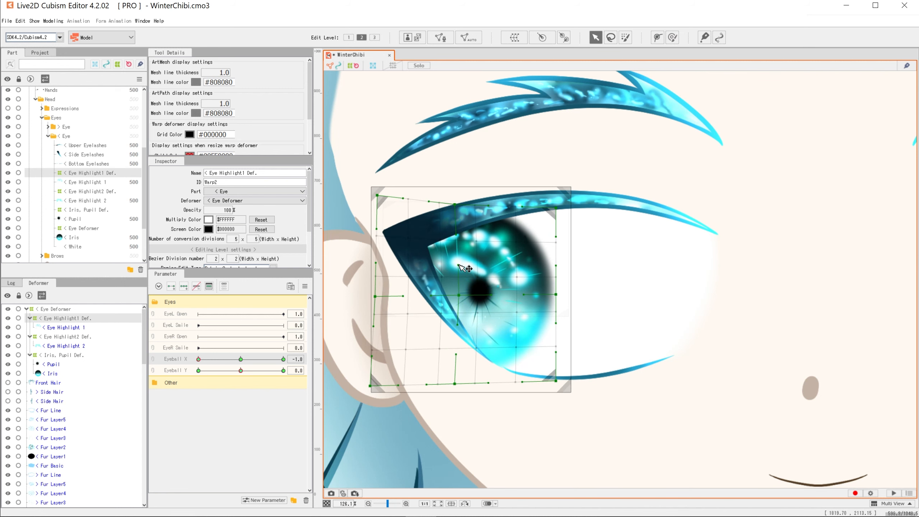
- Stretch the centre and nose-side points of the Eye Highlight1 deformer toward the nose at Eyeball X 1
drag(198, 359, 289, 360)
drag(725, 268, 628, 267)
drag(576, 294, 585, 295)
drag(576, 207, 584, 206)
drag(662, 207, 674, 198)
drag(662, 293, 675, 293)
mouse_move(661, 381)
mouse_down()
mouse_move(683, 395)
mouse_move(676, 392)
mouse_up()
drag(576, 381, 584, 388)
scroll(581, 254, down, 3)
click(507, 355)
- Shift the middle row of the Eye Highlight1 deformer downward and widen its lower part at Eyeball Y -1
drag(284, 359, 198, 370)
scroll(484, 286, up, 2)
scroll(442, 320, up, 2)
click(614, 399)
drag(533, 317, 533, 327)
drag(446, 317, 439, 329)
drag(618, 317, 624, 328)
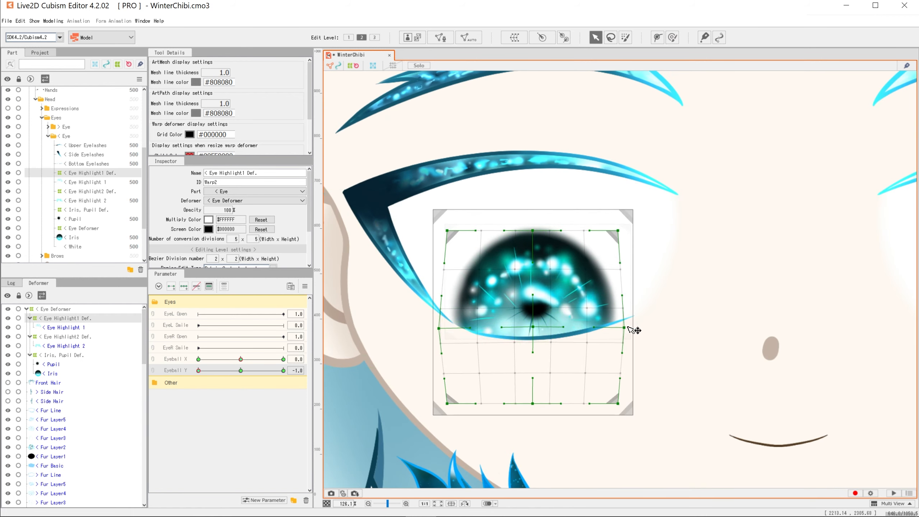
drag(618, 403, 625, 406)
- Raise the upper and middle points of the Eye Highlight1 deformer at Eyeball Y 1
drag(198, 371, 284, 370)
drag(533, 193, 533, 182)
drag(447, 194, 446, 184)
drag(617, 193, 619, 186)
drag(533, 280, 533, 269)
drag(447, 280, 446, 266)
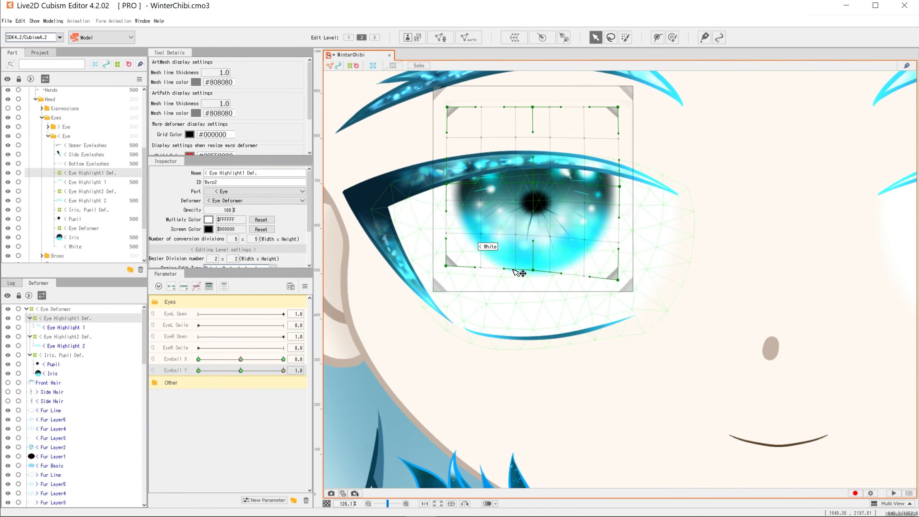
scroll(672, 275, down, 3)
click(365, 311)
- Relink Eyeball X and Y, and pull the Eye Highlight1 deformer's upper and outer points up and outward at X -1, Y 1
click(153, 364)
drag(240, 359, 198, 360)
scroll(543, 260, up, 4)
click(532, 250)
click(112, 317)
click(640, 261)
drag(542, 212, 533, 204)
drag(542, 125, 535, 109)
drag(456, 125, 449, 114)
drag(456, 211, 441, 200)
drag(627, 212, 624, 208)
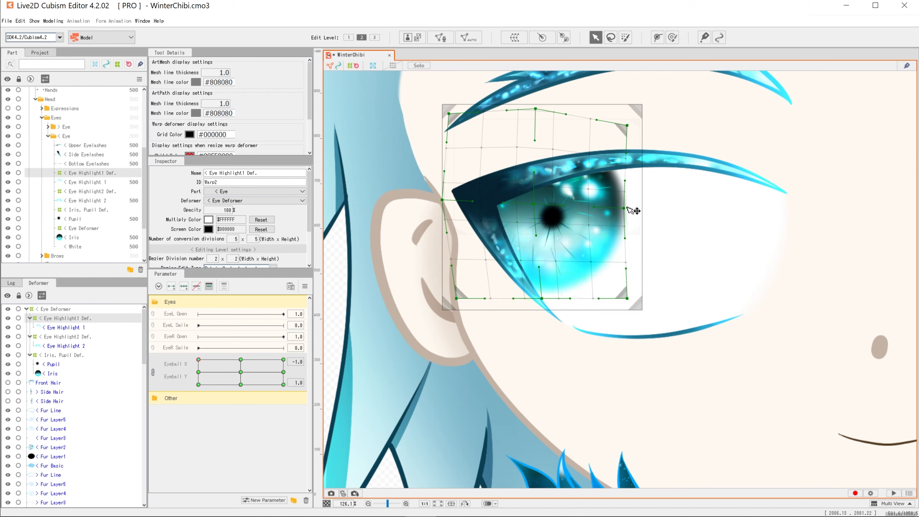
- Lower the bottom corners of the Eye Highlight1 deformer at Eyeball X 1, Y -1
drag(198, 359, 283, 384)
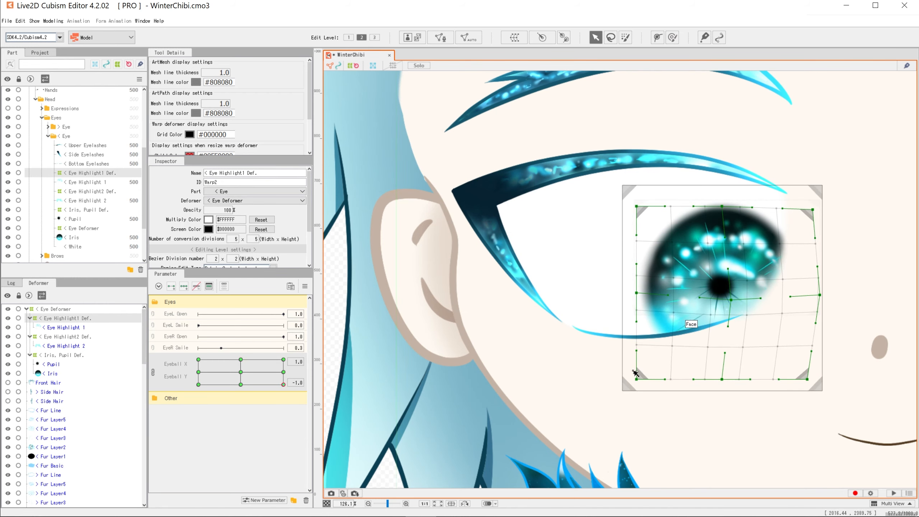
drag(636, 380, 642, 384)
drag(807, 379, 817, 386)
- Pull the upper and nose-side points of the Eye Highlight1 deformer up and toward the nose at Eyeball X 1, Y 1
drag(283, 384, 306, 345)
drag(831, 128, 846, 111)
drag(746, 127, 751, 110)
drag(661, 128, 668, 118)
drag(831, 214, 849, 202)
drag(746, 301, 750, 296)
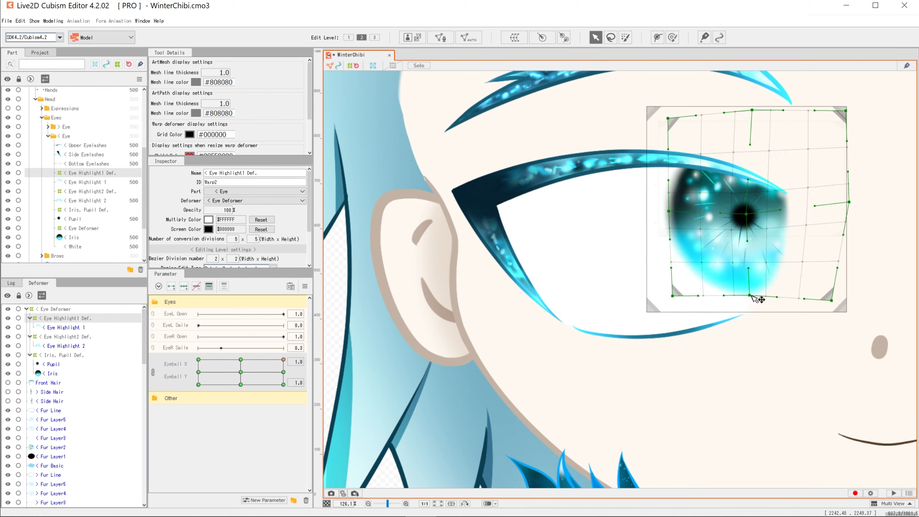
scroll(669, 264, down, 4)
- Warp the Eye Highlight2 deformer at Eyeball X -1 and at the vertical extremes of Eyeball Y
drag(283, 359, 198, 372)
scroll(572, 259, up, 2)
key(ctrl+a)
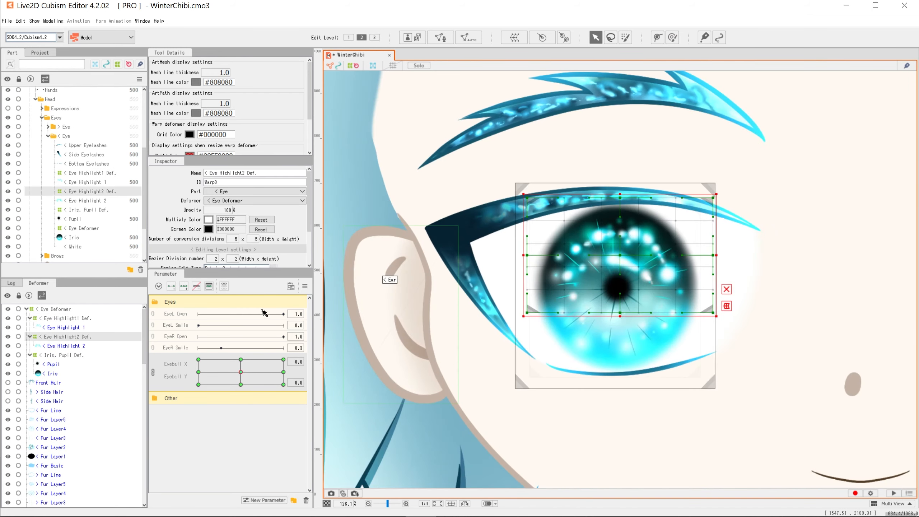
drag(241, 372, 198, 373)
scroll(524, 259, up, 2)
mouse_move(525, 259)
mouse_down()
mouse_move(515, 267)
mouse_move(510, 259)
mouse_up()
click(680, 275)
drag(198, 372, 240, 385)
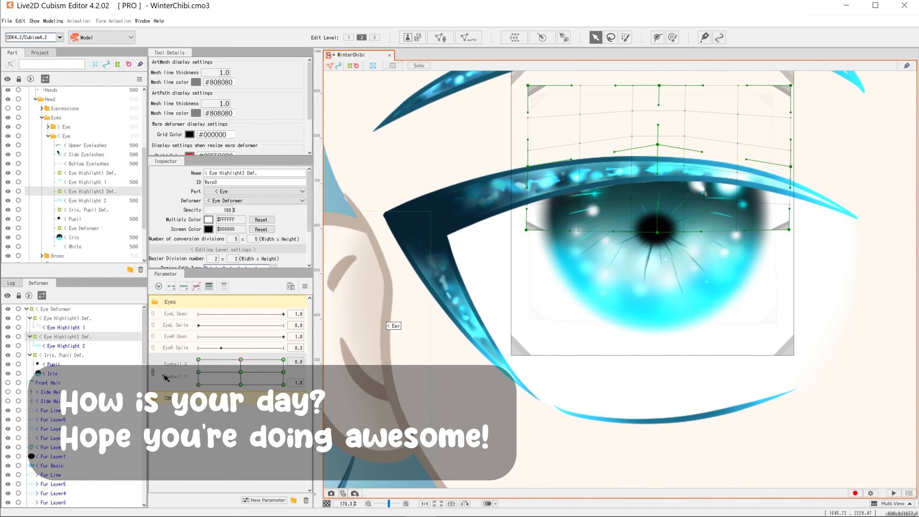
- Deselect the highlight deformer and hide the deformers on the canvas
scroll(687, 271, down, 5)
click(365, 308)
scroll(449, 315, down, 3)
click(353, 65)
- Preview the eye's movement across the combined Eyeball X and Y range, and return both to 0
drag(239, 360, 233, 407)
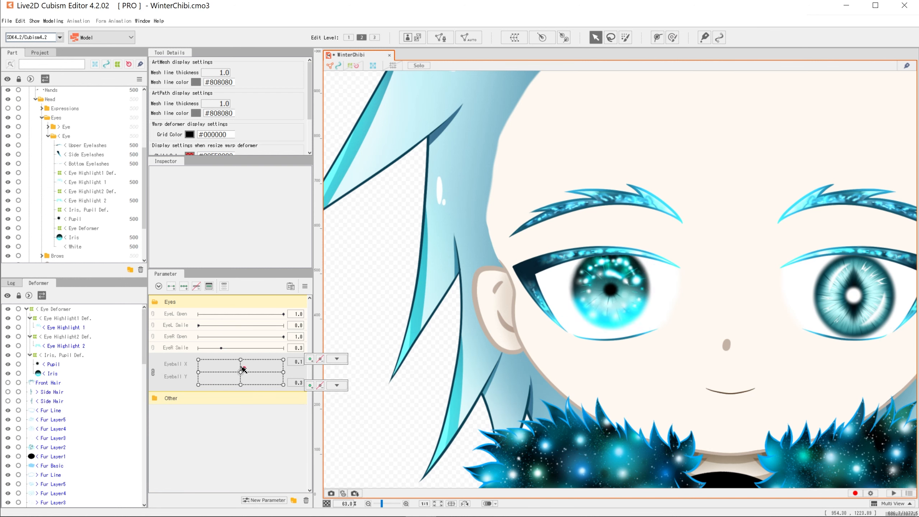
drag(201, 366, 189, 380)
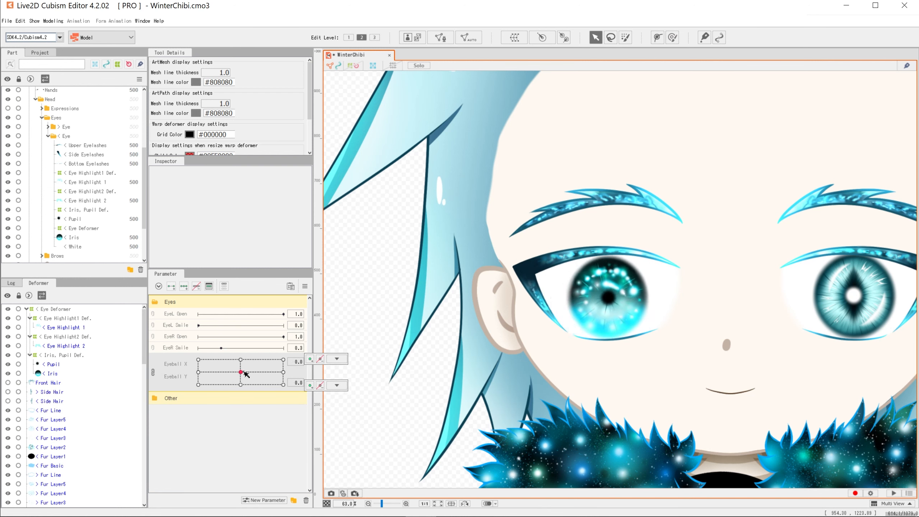
mouse_move(246, 374)
mouse_down()
mouse_move(196, 375)
mouse_move(291, 372)
mouse_move(199, 374)
mouse_move(298, 381)
mouse_move(228, 370)
mouse_move(241, 372)
mouse_up()
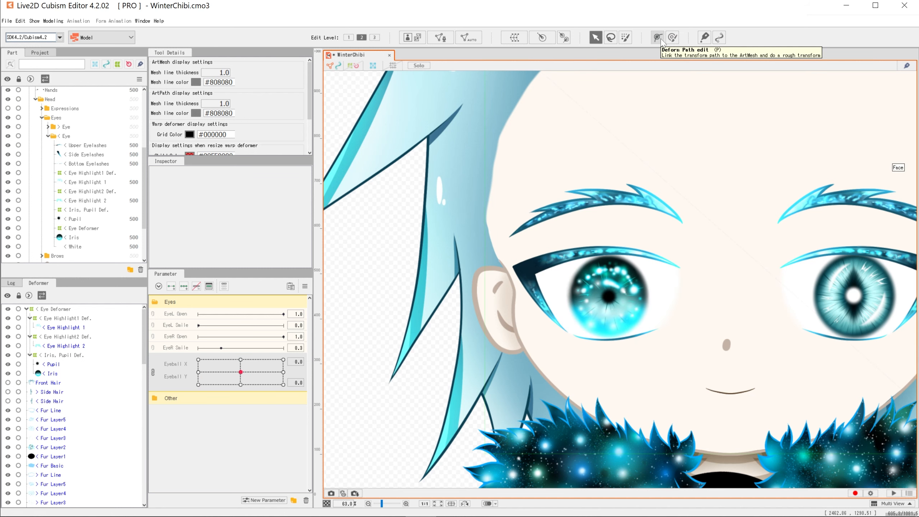
- Draw a deform path along the Upper Eyelashes from the outer corner to the inner tip
scroll(606, 261, up, 5)
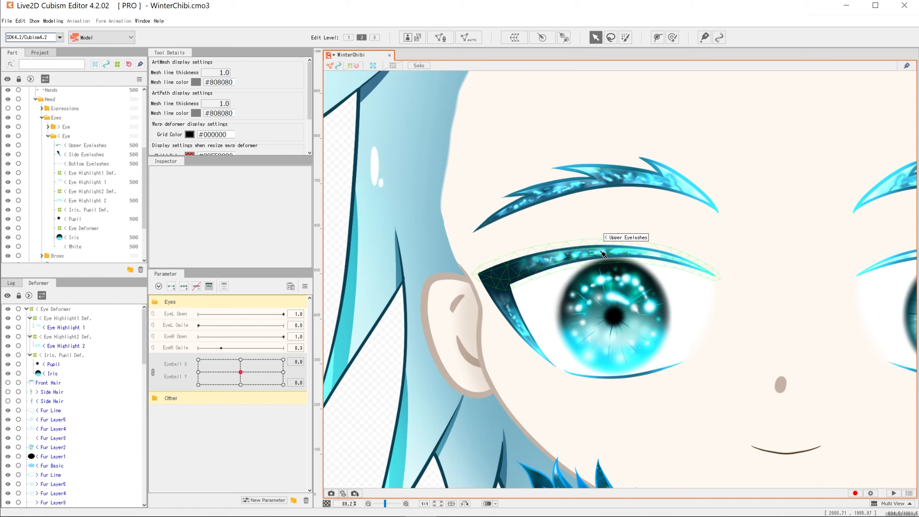
click(606, 261)
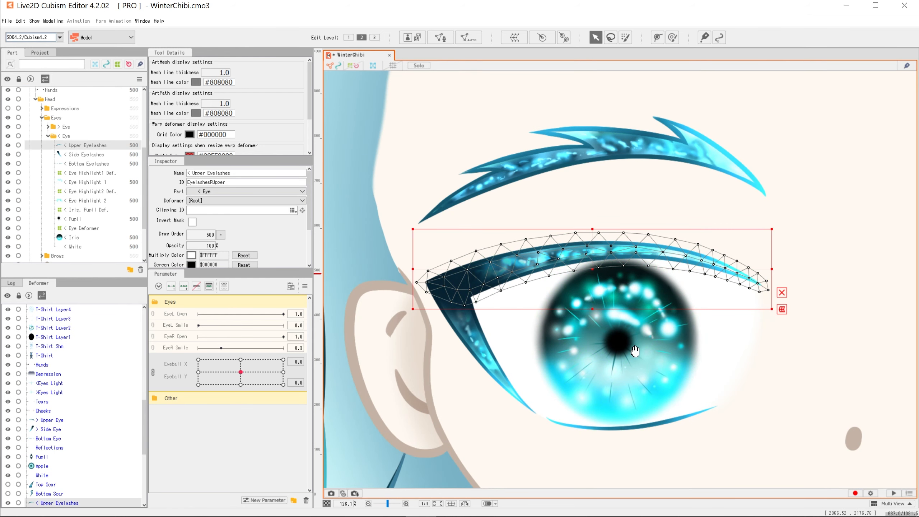
drag(635, 341, 610, 332)
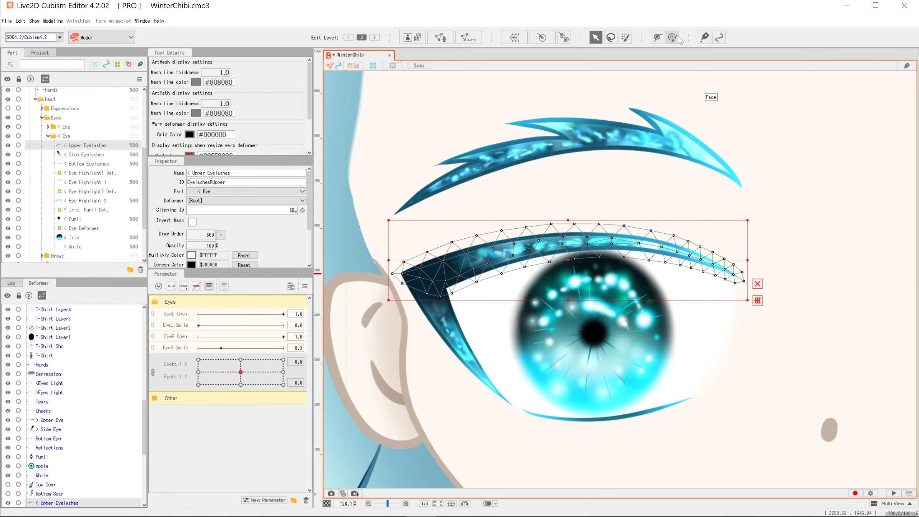
click(657, 38)
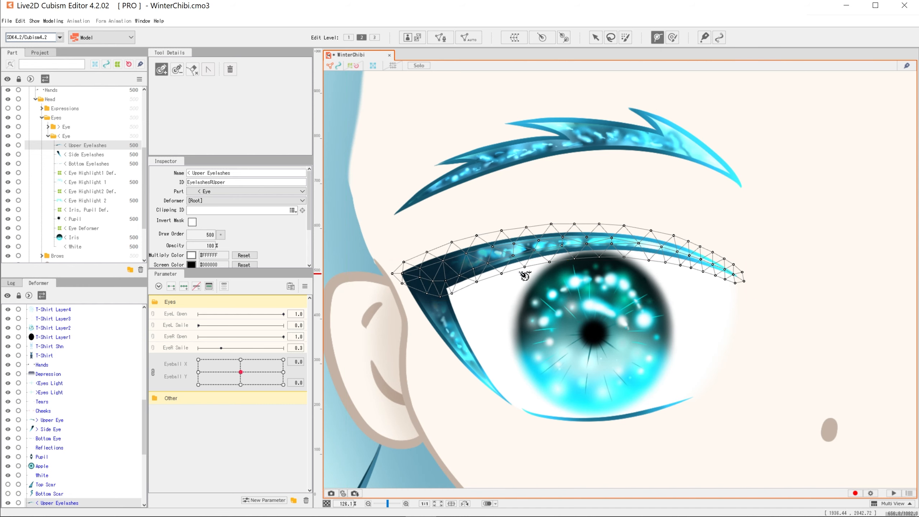
click(403, 288)
click(484, 257)
click(654, 246)
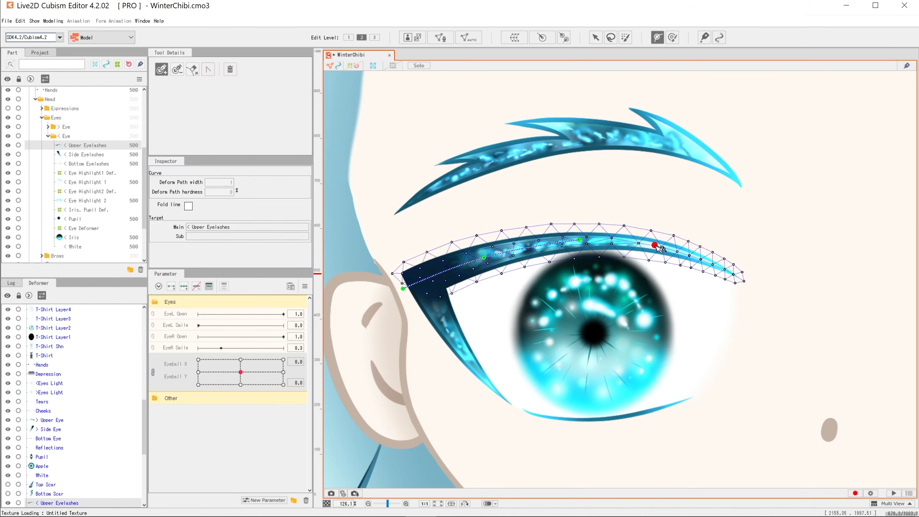
key(ctrl+z)
click(579, 240)
click(663, 248)
click(744, 280)
click(484, 257)
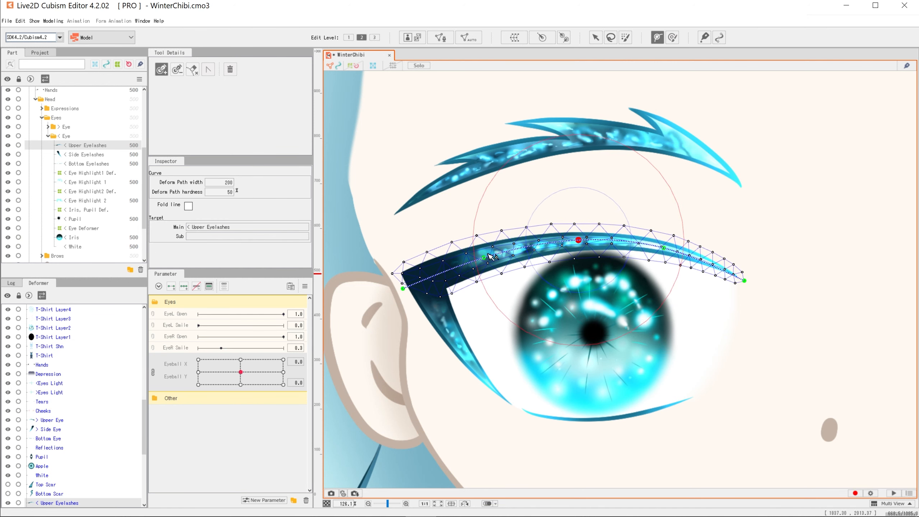
- Add a path point near the outer corner of the Upper Eyelashes and space the neighbouring points evenly along the lash
click(445, 270)
drag(484, 256, 498, 254)
drag(444, 271, 452, 267)
drag(498, 253, 512, 249)
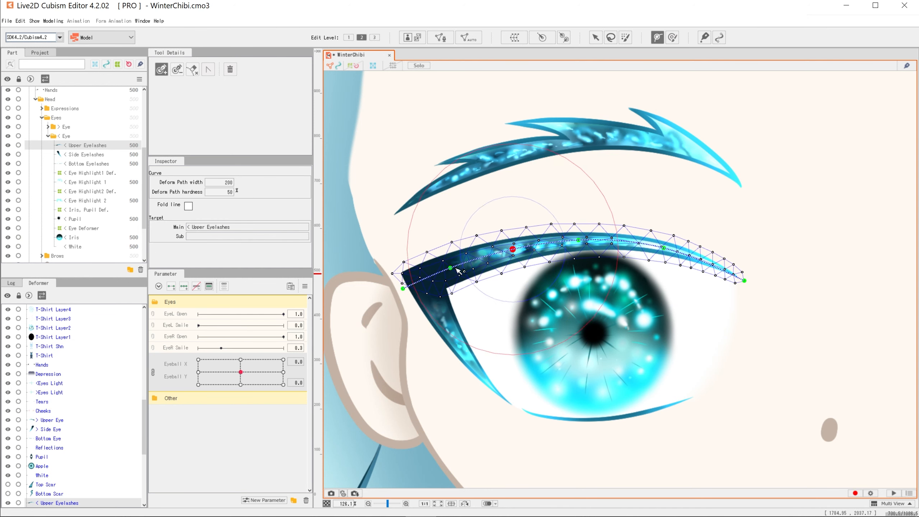
click(451, 267)
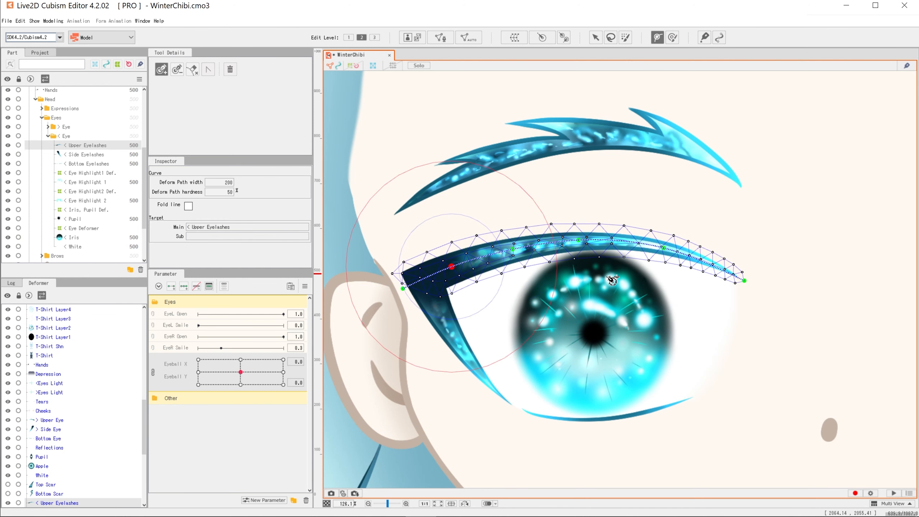
- Set the maximum of the EyeR Open parameter to 1.5
right_click(187, 339)
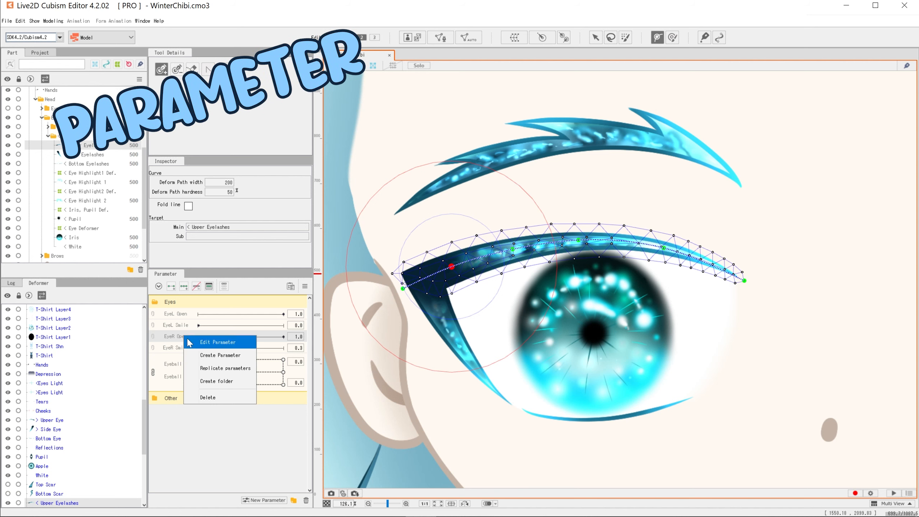
click(187, 342)
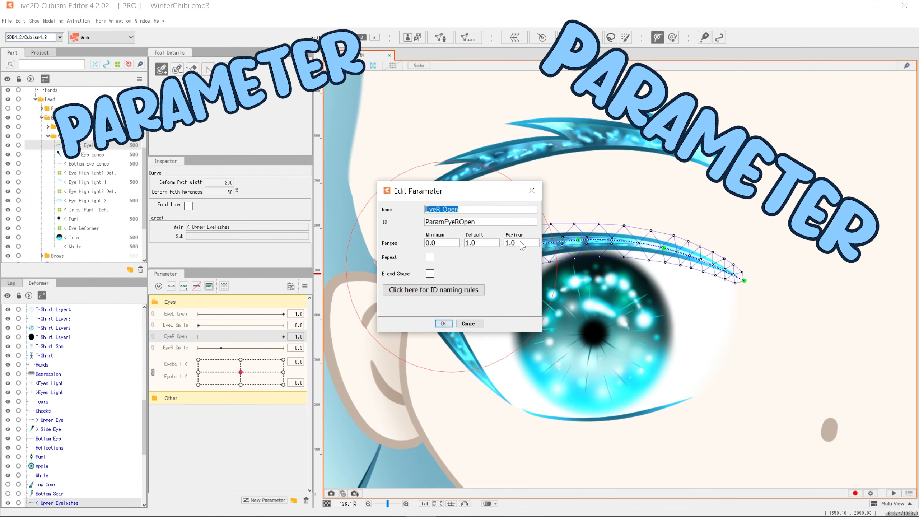
text(1.5)
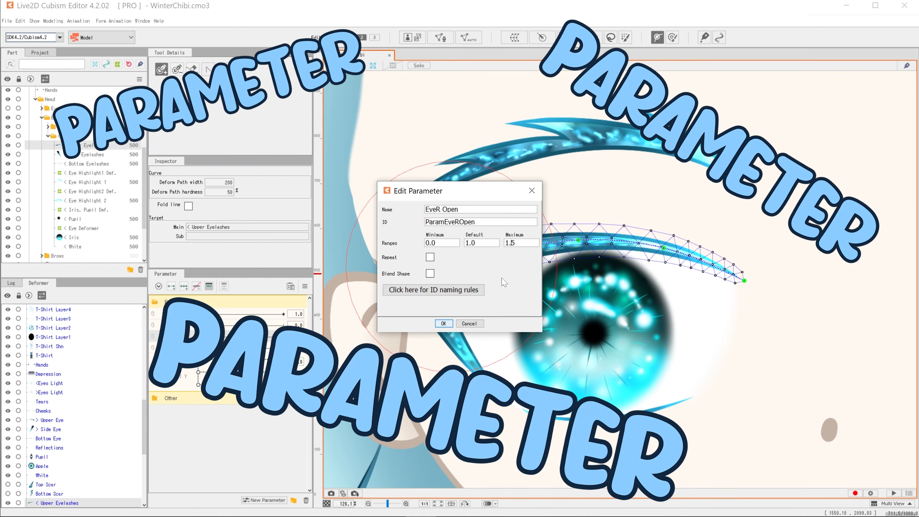
click(443, 324)
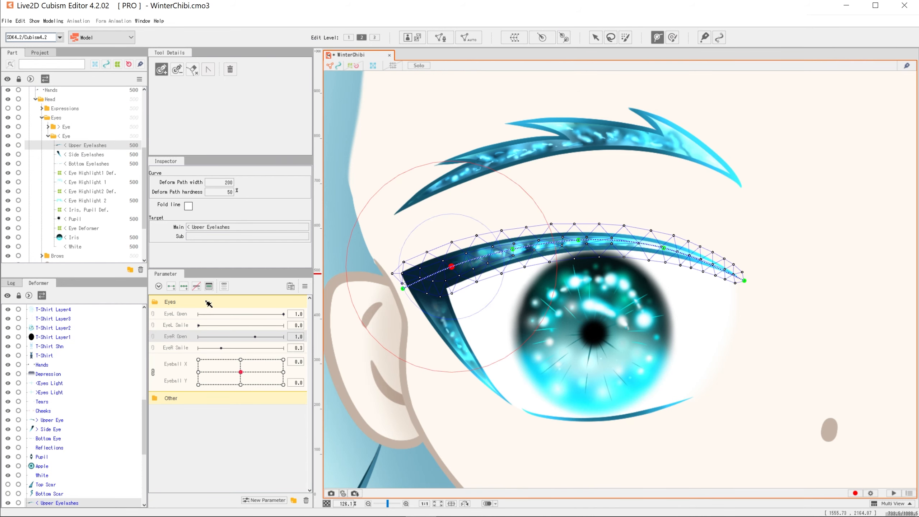
- Add EyeR Open keys at 0.0, 0.3, 0.85, 1.2 and 1.5 for the Upper Eyelashes
click(210, 288)
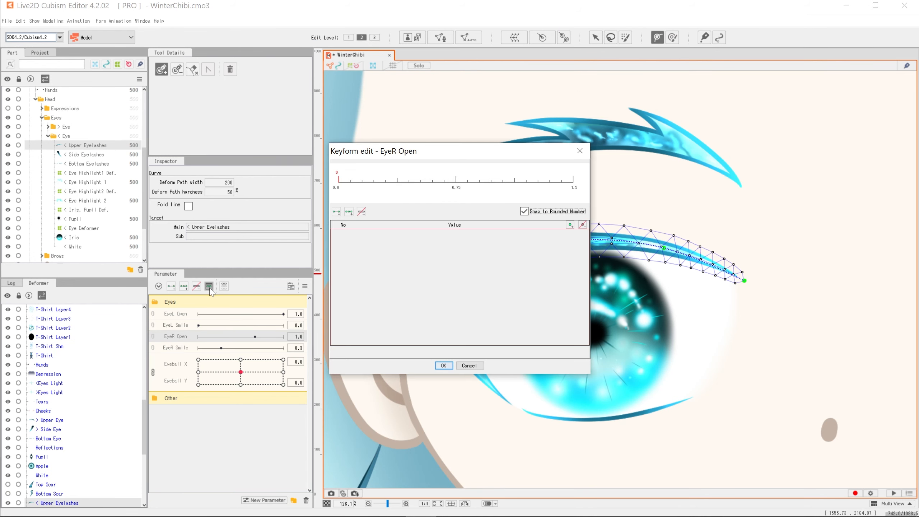
click(526, 182)
click(573, 182)
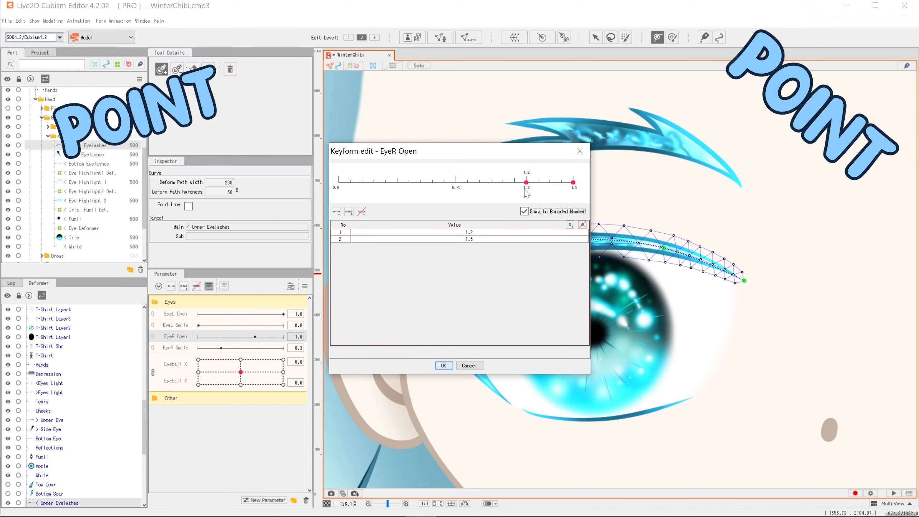
click(339, 184)
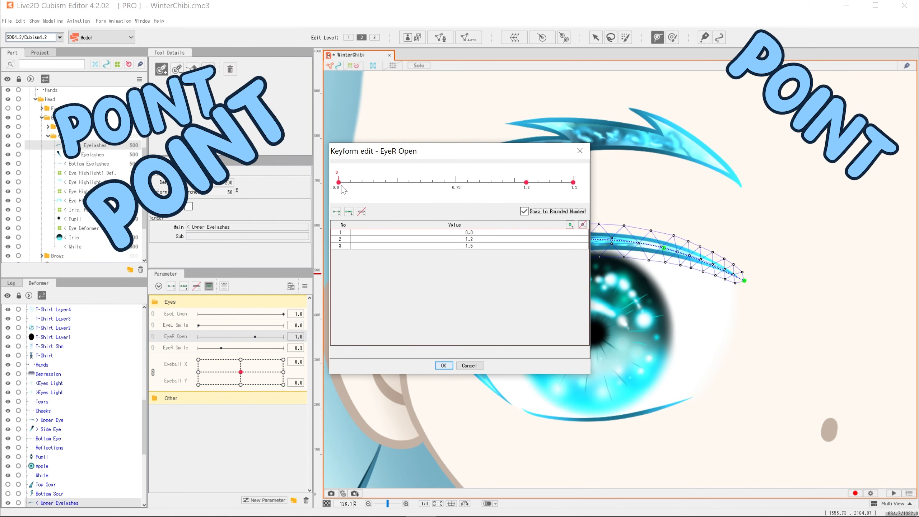
click(386, 183)
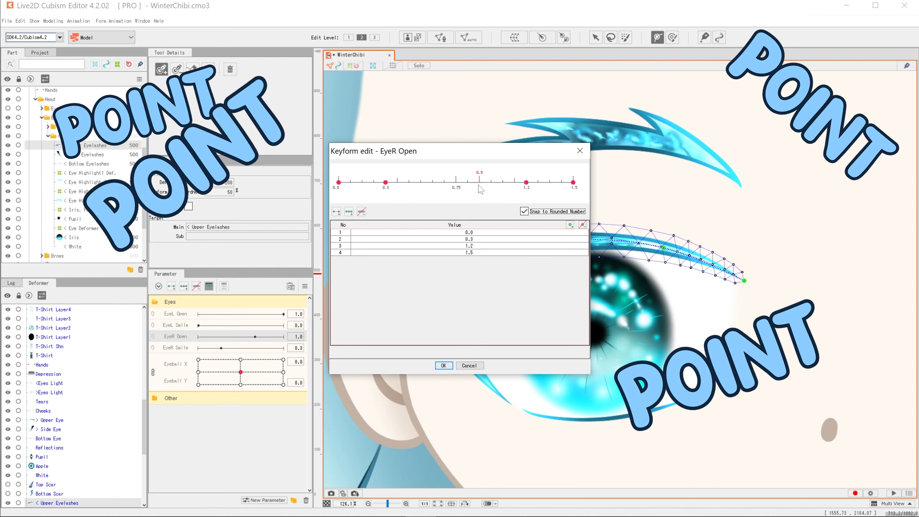
click(571, 226)
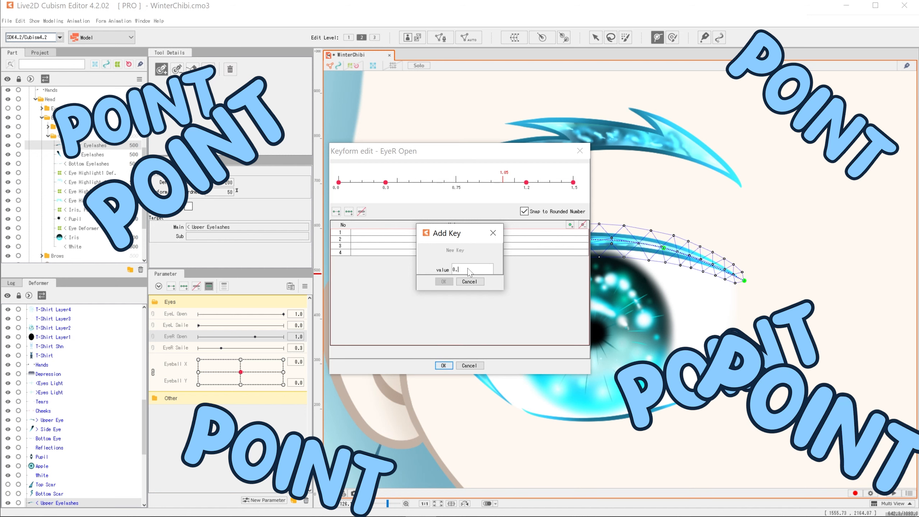
text(.85)
click(443, 282)
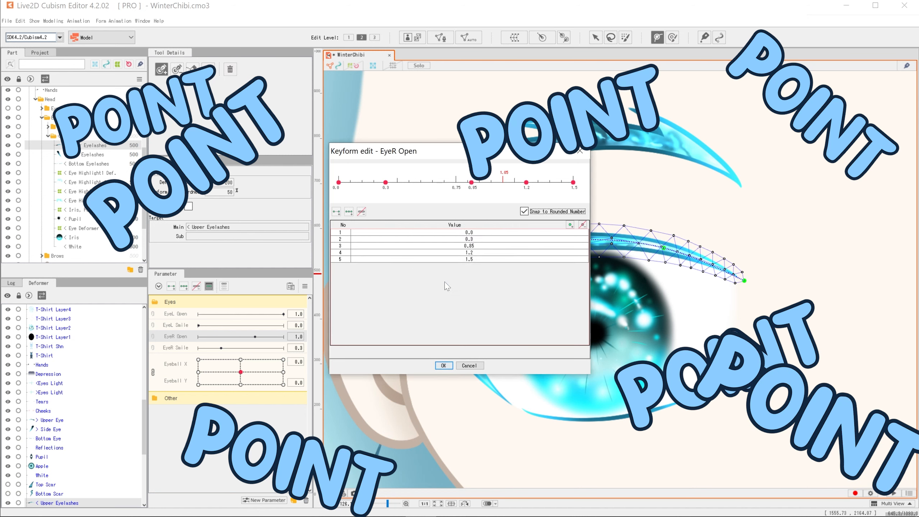
click(443, 365)
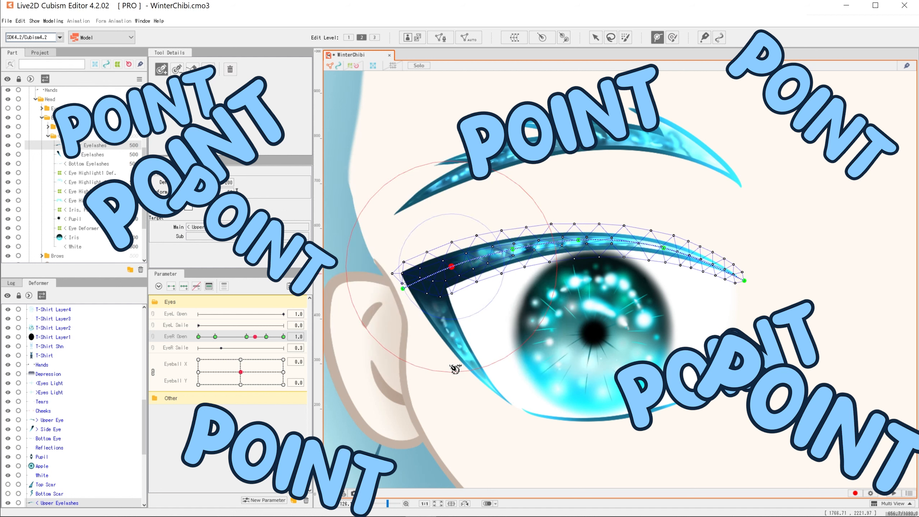
- Select all eye parts from Upper Eyelashes to White and isolate them with Solo display
click(266, 337)
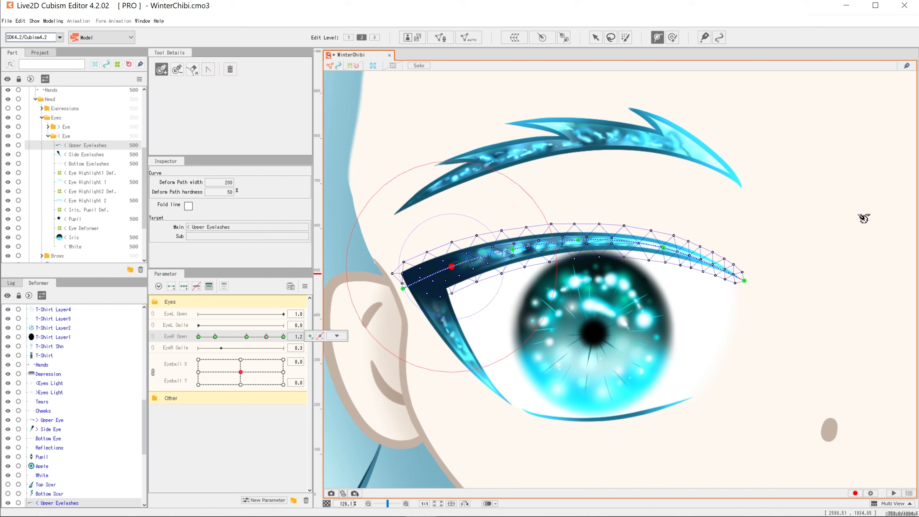
shift+click(84, 247)
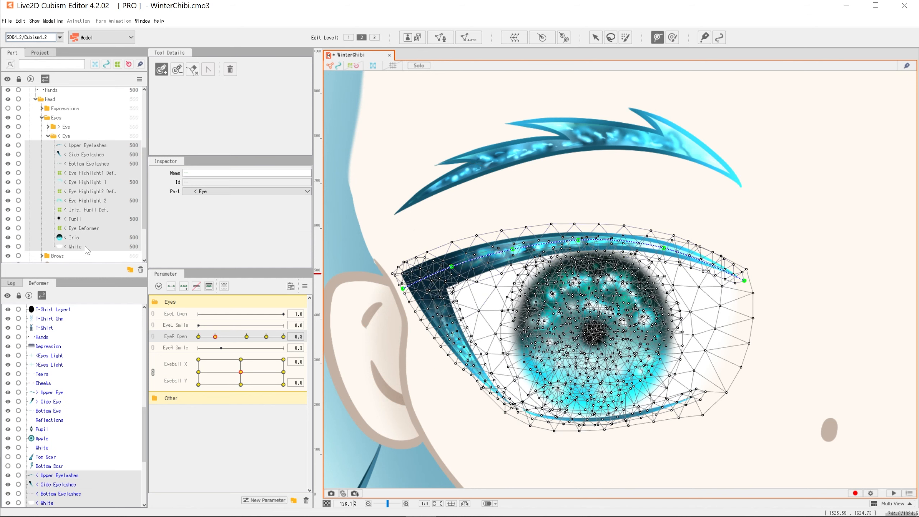
key(ctrl+v)
click(418, 66)
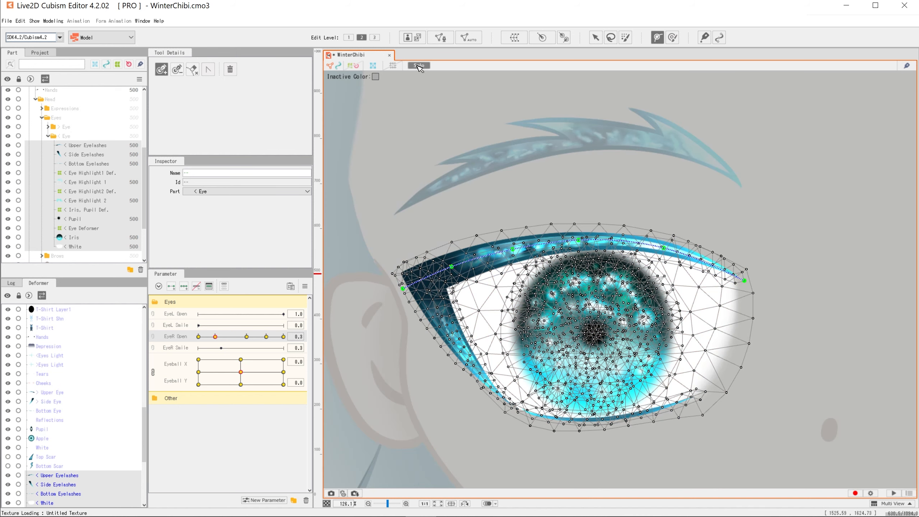
- At EyeR Open 0.3, move the Upper Eyelashes down over the pupil and lower the path points on both sides of the middle
drag(683, 349, 652, 300)
key(v)
click(539, 214)
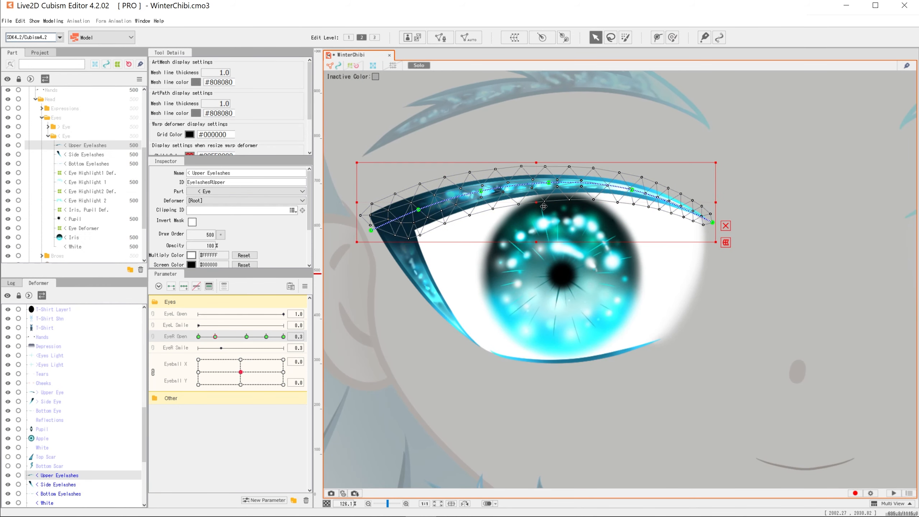
drag(539, 214, 538, 281)
click(549, 266)
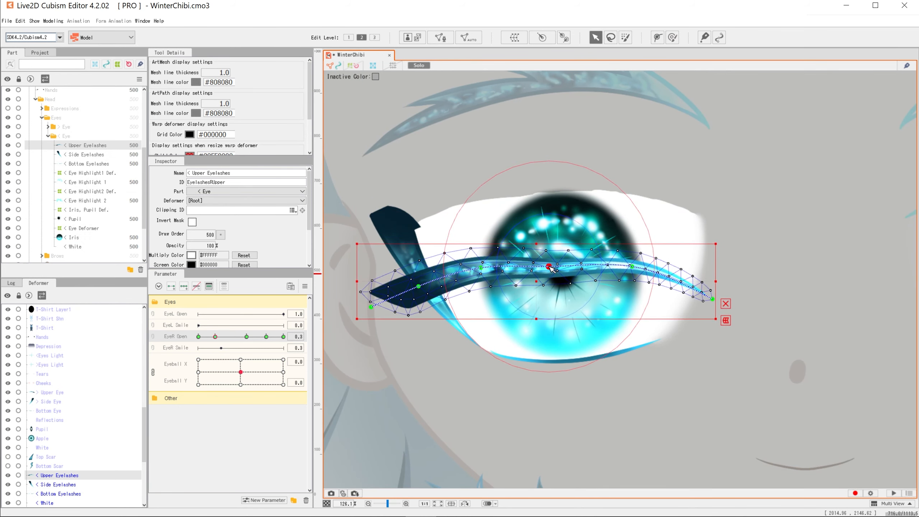
drag(480, 269, 480, 273)
drag(632, 267, 632, 273)
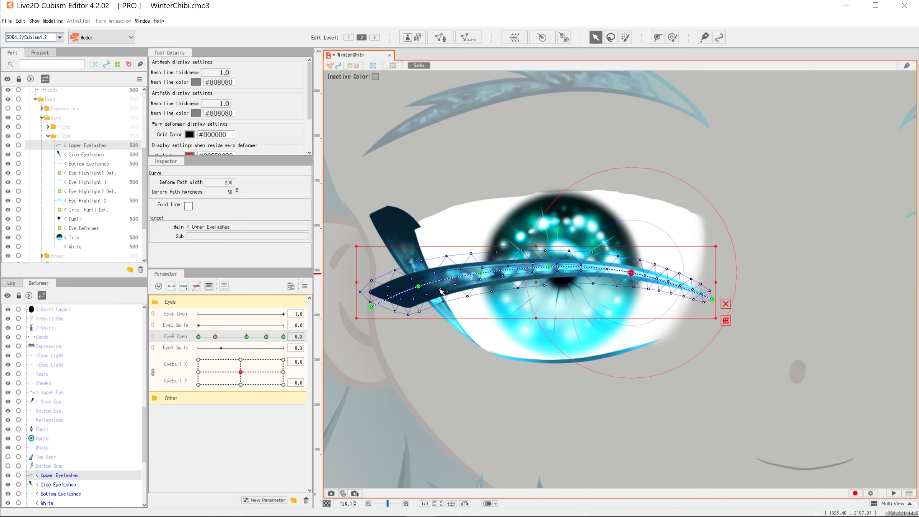
- Pull the outer-corner and middle path points of the Upper Eyelashes inward toward the nose at EyeR Open 0.3
drag(418, 287, 428, 285)
drag(372, 307, 383, 302)
drag(549, 267, 554, 267)
drag(481, 273, 487, 272)
drag(429, 285, 439, 283)
drag(382, 302, 387, 303)
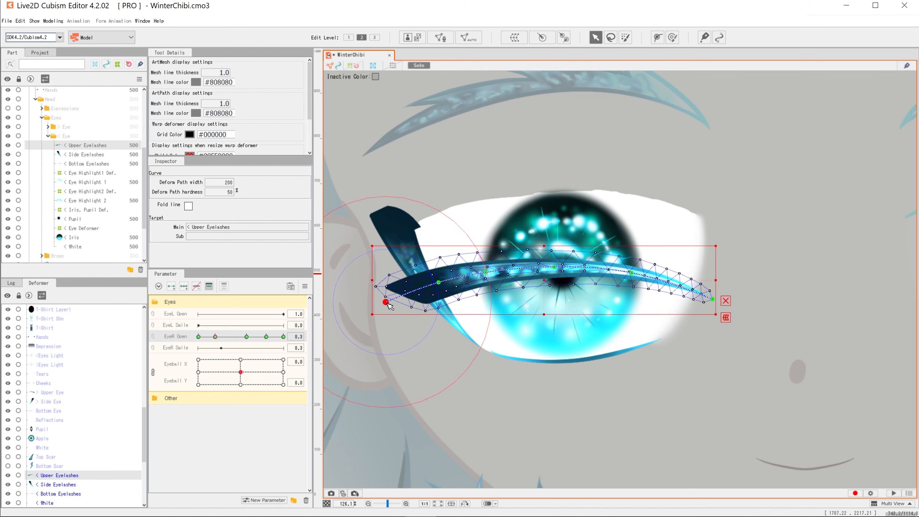
- Copy the lowered Upper Eyelashes shape from EyeR Open 0.3 to EyeR Open 0.0
click(211, 337)
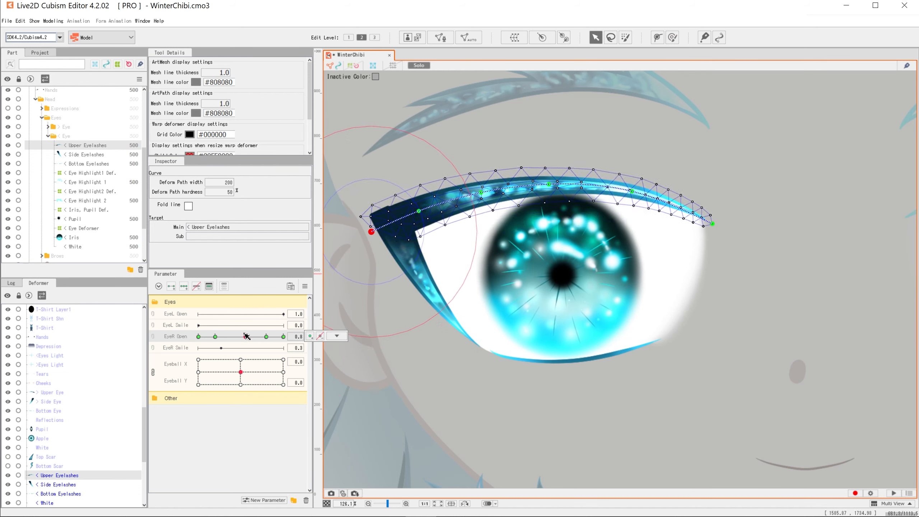
click(216, 337)
click(201, 336)
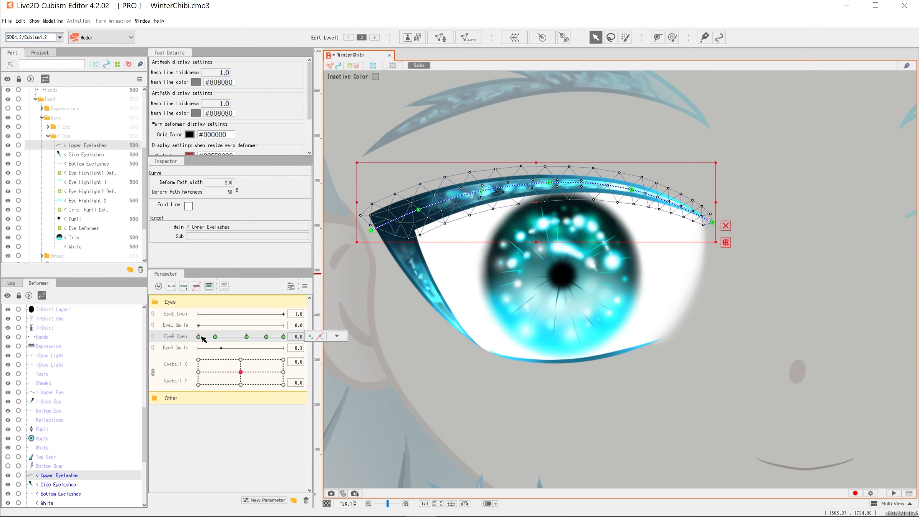
click(215, 336)
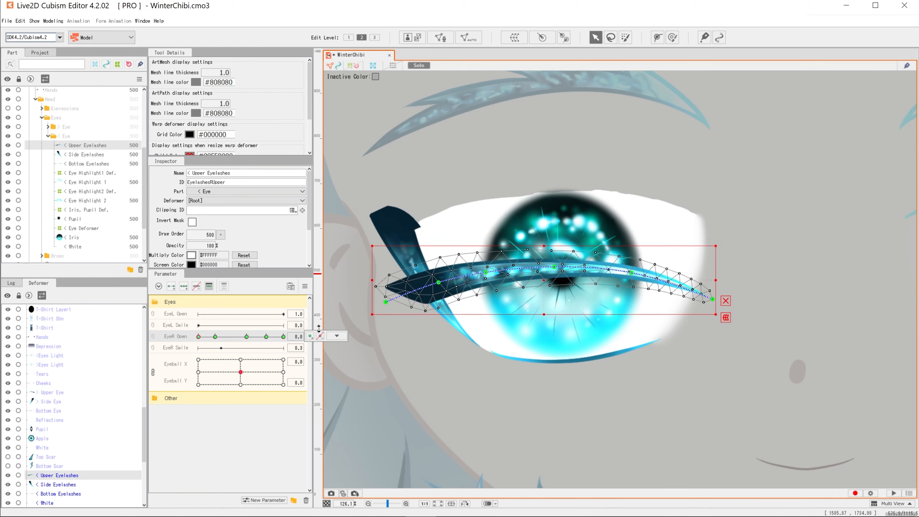
- At EyeR Open 0.0, move the Upper Eyelashes down onto the lower lid line and pull both path ends up and inward
drag(549, 282, 549, 353)
click(495, 341)
drag(438, 351, 453, 346)
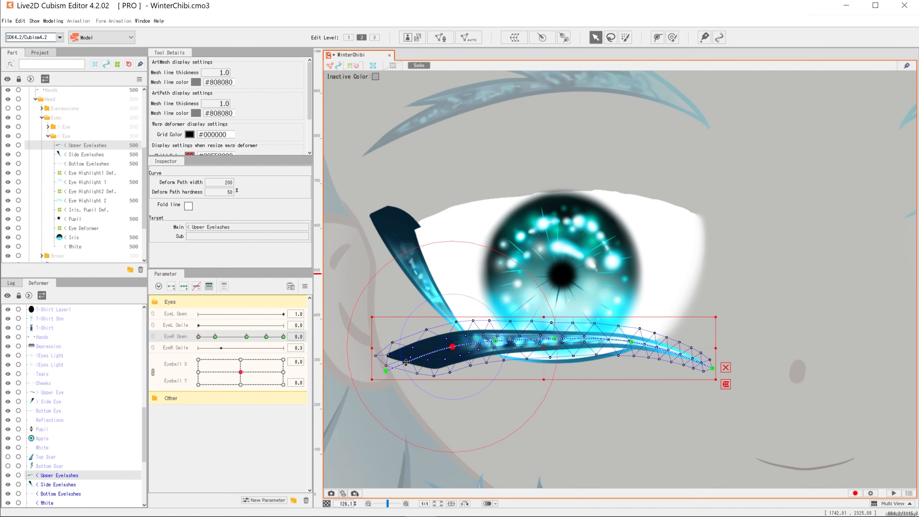
drag(386, 371, 403, 350)
drag(713, 368, 704, 355)
click(633, 342)
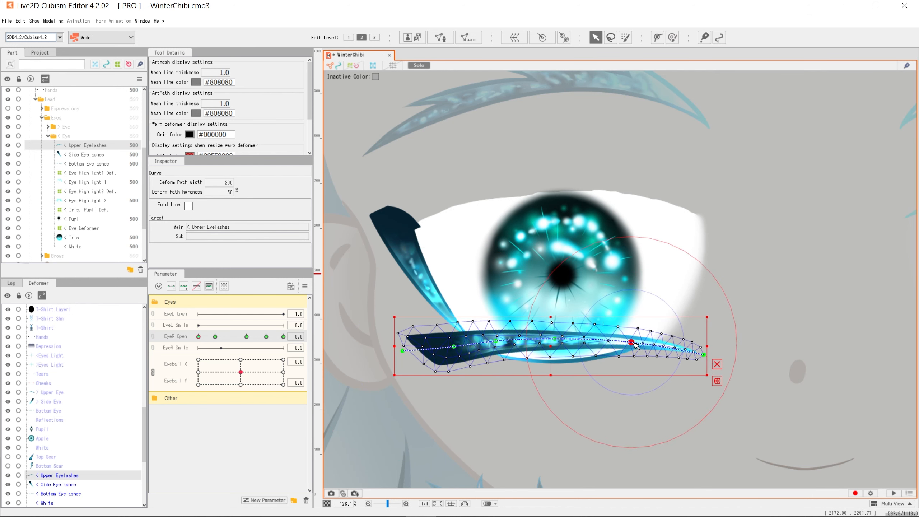
- Fine-tune the outer end of the Upper Eyelashes path at EyeR Open 0.0 and check the closed position
click(513, 395)
click(466, 351)
drag(403, 351, 404, 353)
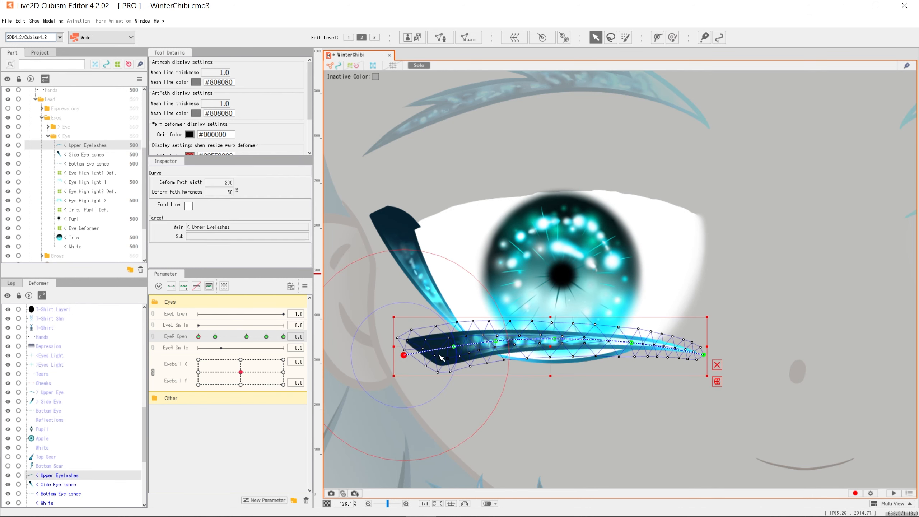
click(355, 388)
mouse_move(198, 337)
mouse_down()
mouse_move(246, 341)
mouse_move(189, 350)
mouse_up()
- At EyeR Open 1.2, draw a deform path along the Side Eyelashes from the lower tip up to the outer corner
click(266, 337)
click(94, 155)
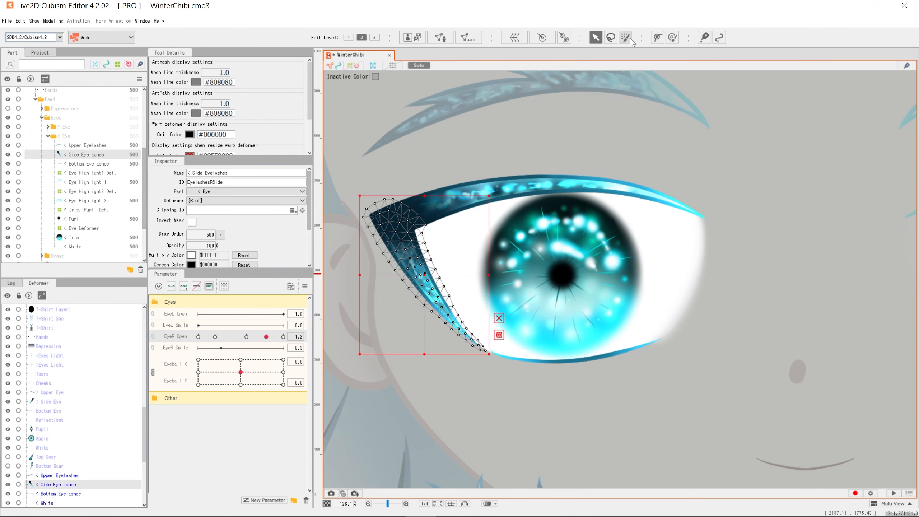
click(659, 40)
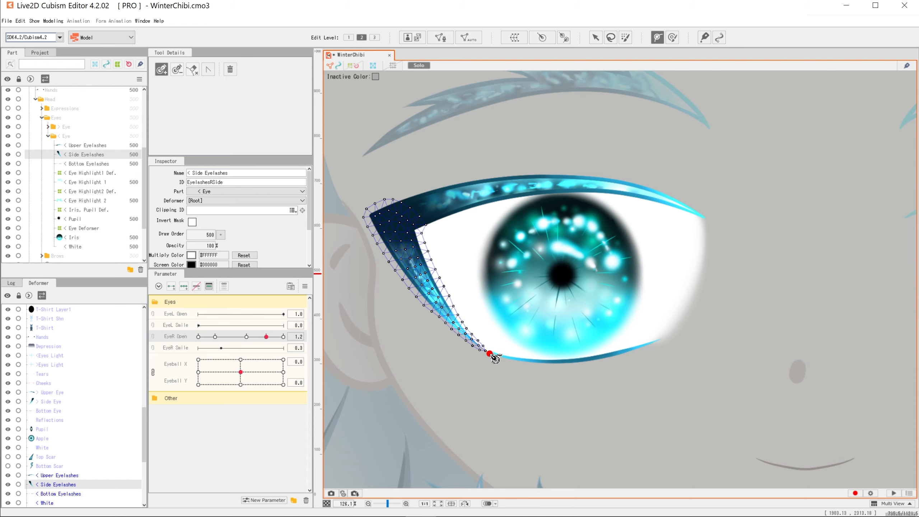
click(454, 322)
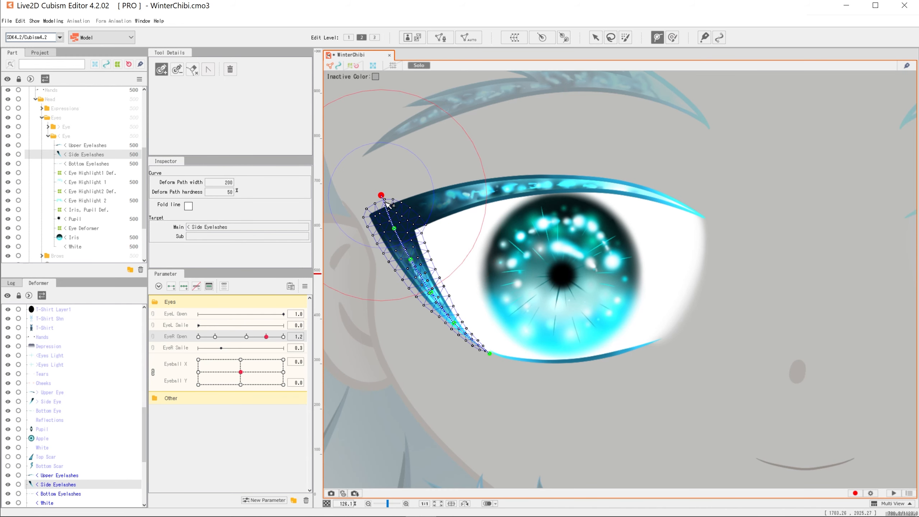
- Add keys for the Side Eyelashes at the existing EyeR Open key positions, including 1.5, 0.3 and 0.0
key(v)
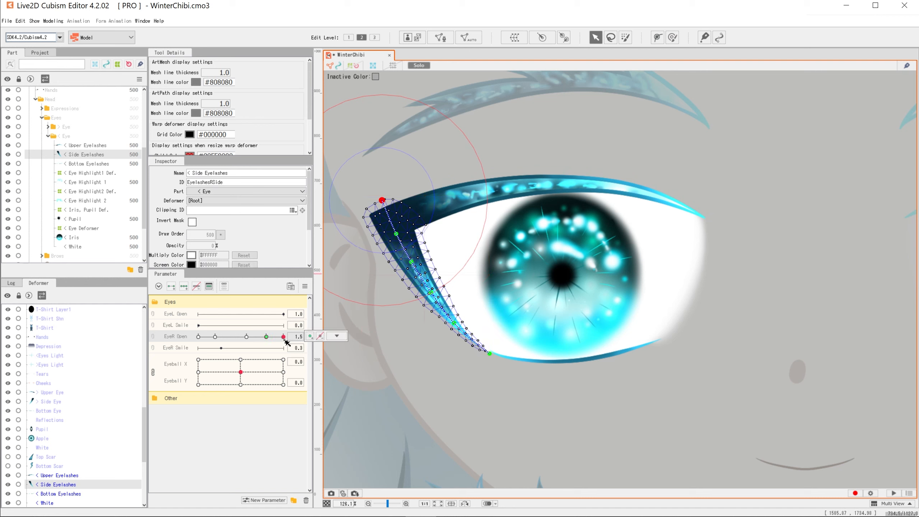
drag(222, 341, 242, 340)
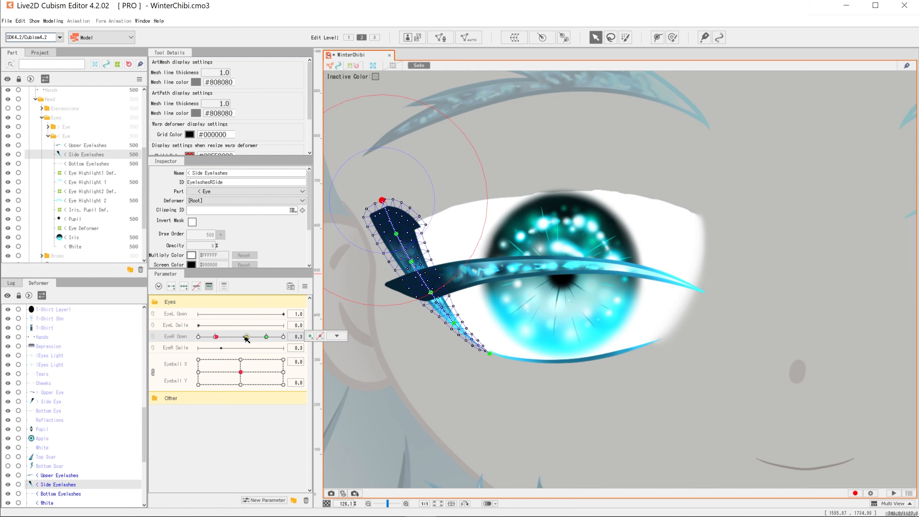
click(246, 337)
click(215, 337)
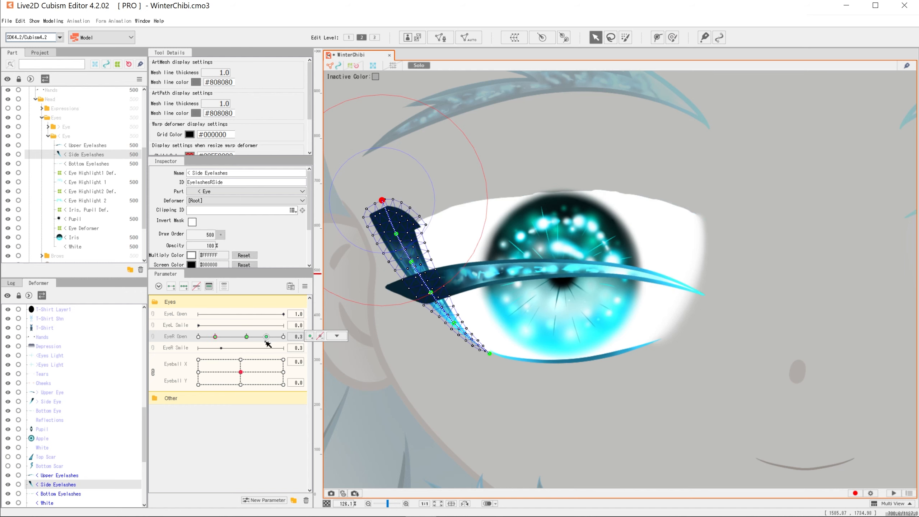
click(266, 337)
click(336, 336)
click(352, 340)
- At EyeR Open 0.3, pull the Side Eyelashes path points down so the outer end meets the lowered Upper Eyelashes
click(216, 337)
drag(424, 274, 427, 291)
key(ctrl+z)
drag(455, 323, 454, 330)
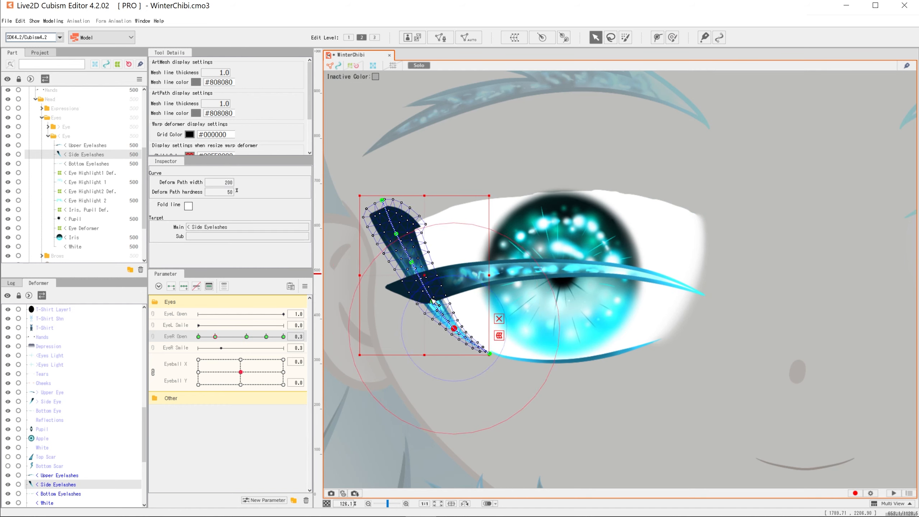
drag(411, 261, 414, 288)
drag(382, 200, 384, 246)
scroll(445, 316, up, 4)
drag(464, 345, 482, 359)
drag(352, 152, 385, 204)
drag(454, 300, 462, 312)
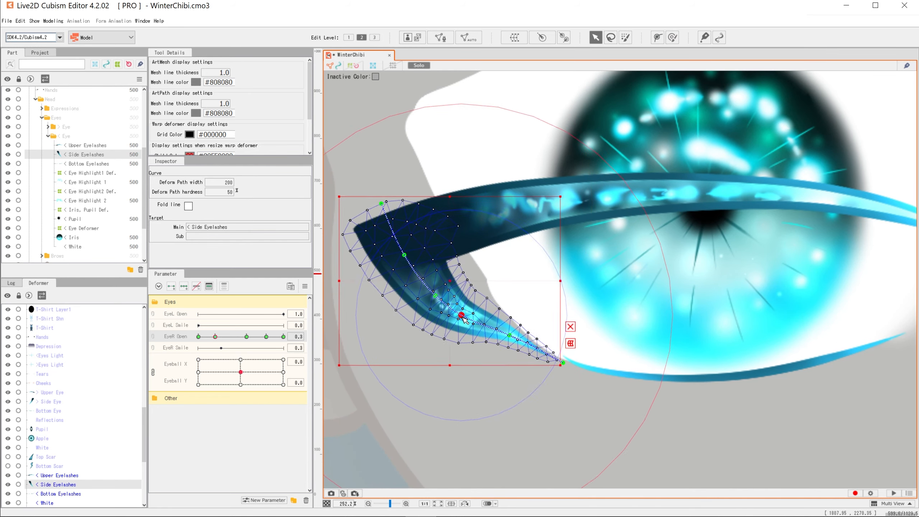
drag(403, 254, 410, 268)
click(503, 405)
- Refine the upper and middle points of the Side Eyelashes path at EyeR Open 0.3
scroll(502, 284, down, 6)
drag(215, 337, 216, 344)
click(505, 309)
scroll(517, 311, up, 2)
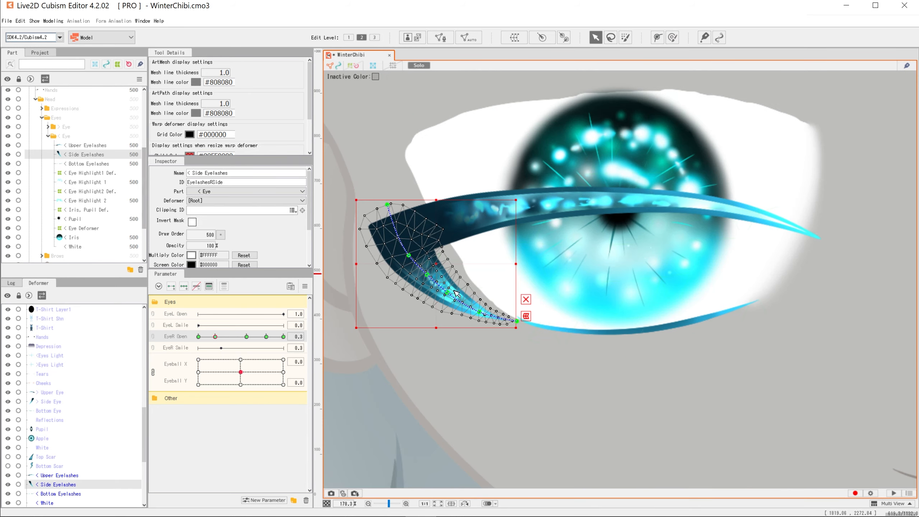
drag(419, 268, 427, 274)
scroll(435, 262, up, 2)
drag(385, 242, 380, 251)
- At EyeR Open 0.3, raise the Side Eyelashes' lower path points and tip to smooth the curve into the Bottom Eyelashes
click(521, 317)
drag(521, 317, 524, 309)
drag(596, 335, 603, 326)
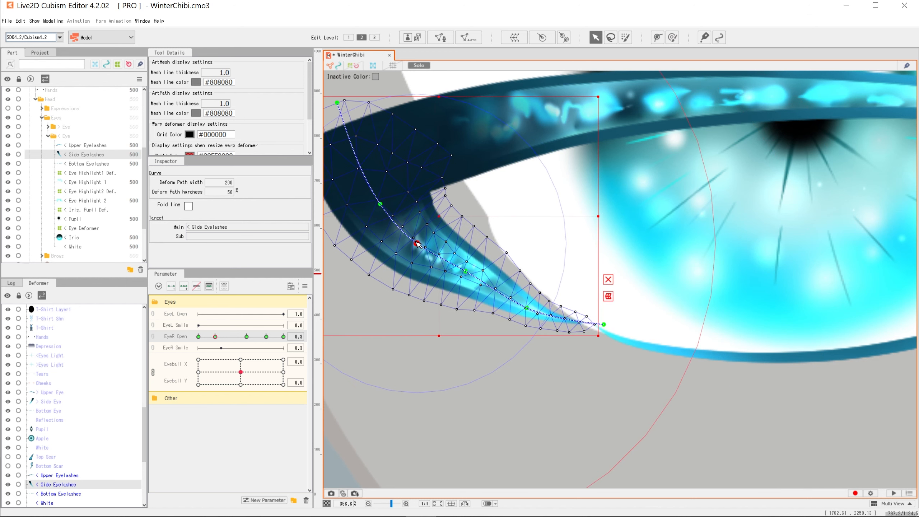
drag(417, 242, 419, 240)
drag(461, 274, 463, 270)
drag(524, 309, 526, 302)
click(421, 254)
scroll(474, 288, down, 1)
click(465, 285)
click(453, 304)
scroll(430, 317, down, 2)
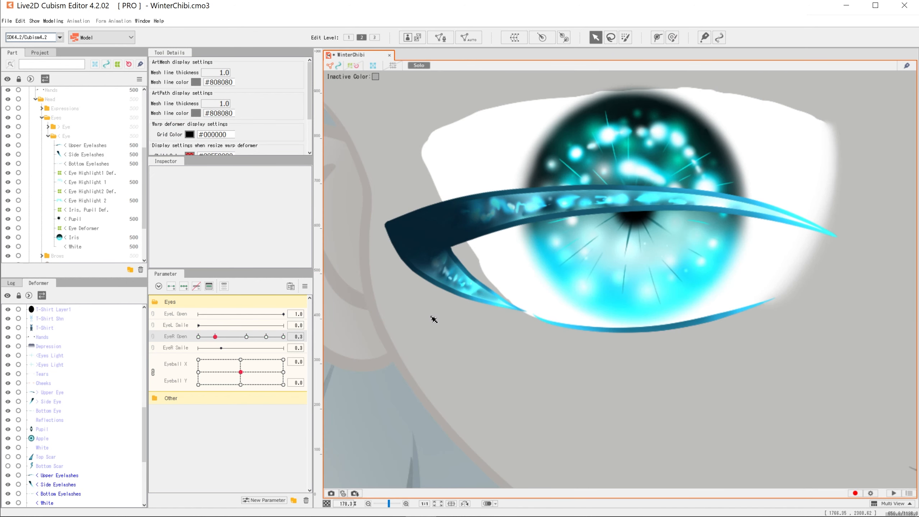
- At EyeR Open 1.2, edit the Side Eyelashes mesh, refining its vertices along the inner edge
click(248, 336)
drag(248, 337, 268, 338)
click(86, 154)
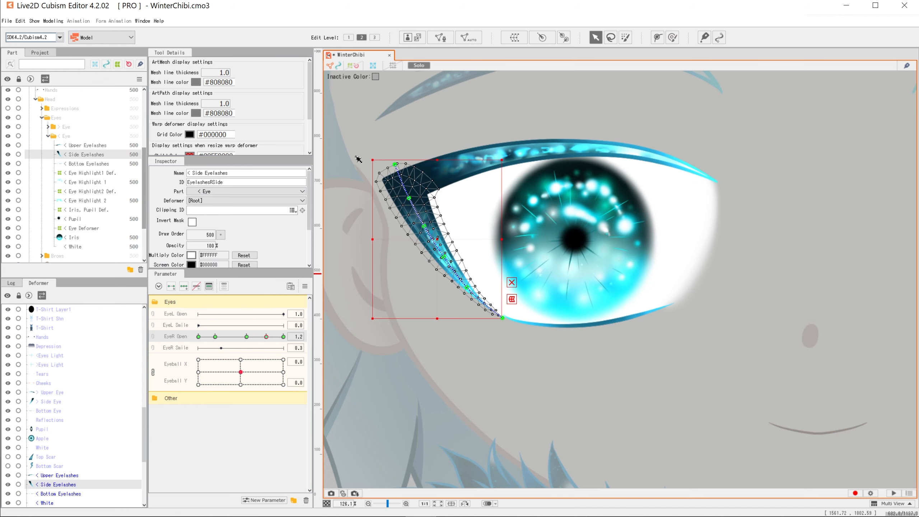
click(441, 38)
scroll(442, 217, up, 3)
scroll(453, 223, down, 1)
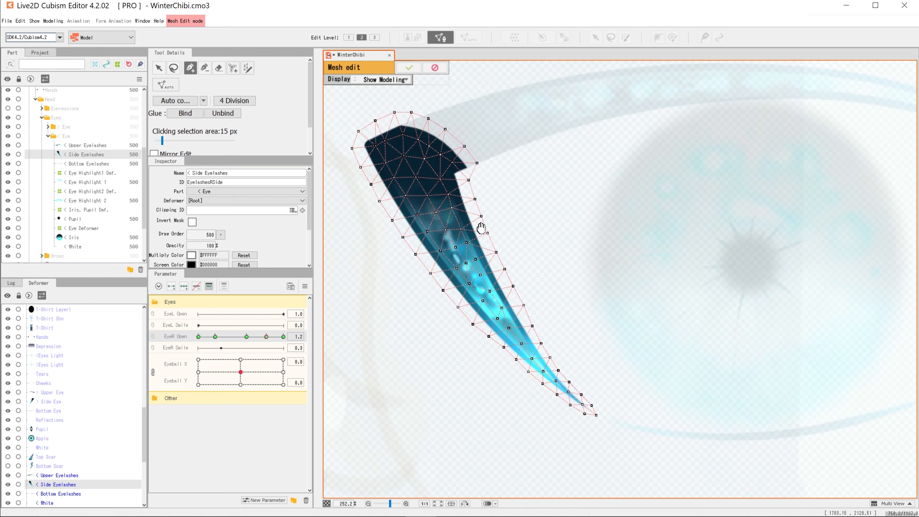
scroll(460, 188, up, 1)
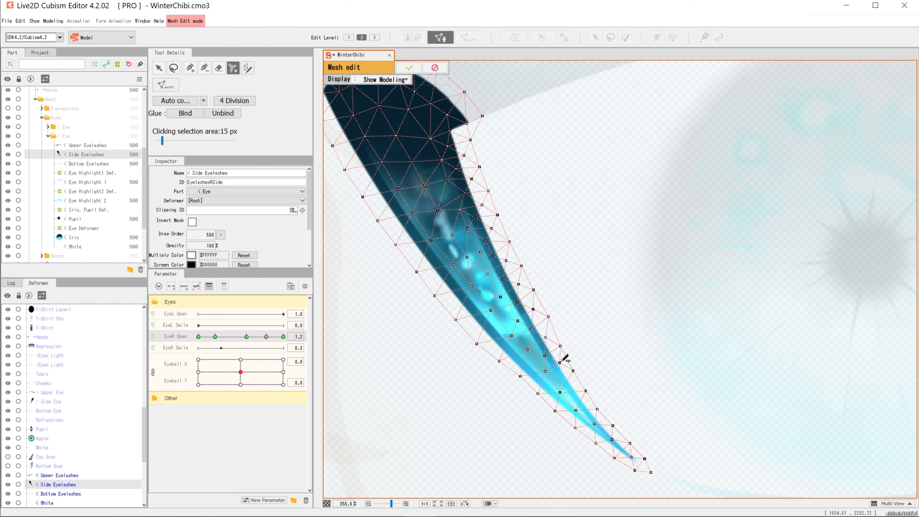
drag(568, 377, 544, 312)
drag(445, 230, 527, 256)
scroll(579, 356, down, 1)
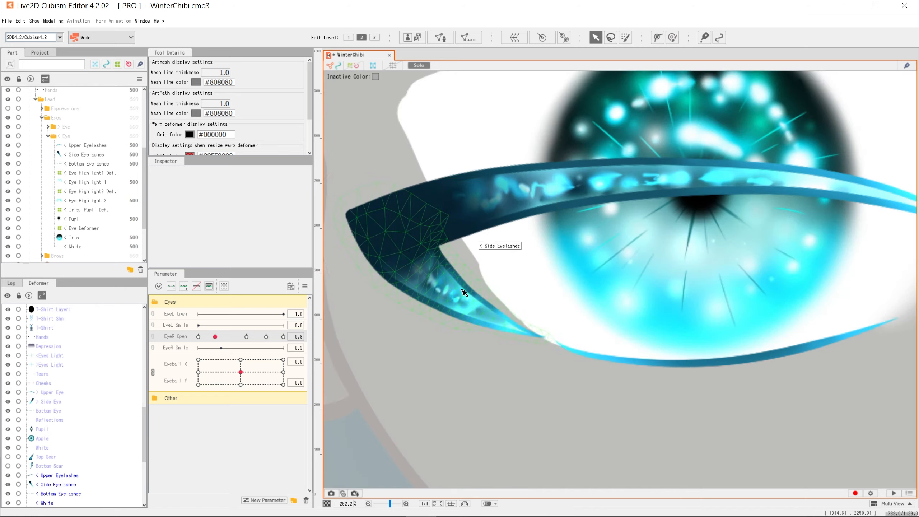
- At EyeR Open 0.0, fold the Side Eyelashes path down onto the outer end of the closed Upper Eyelashes
click(464, 293)
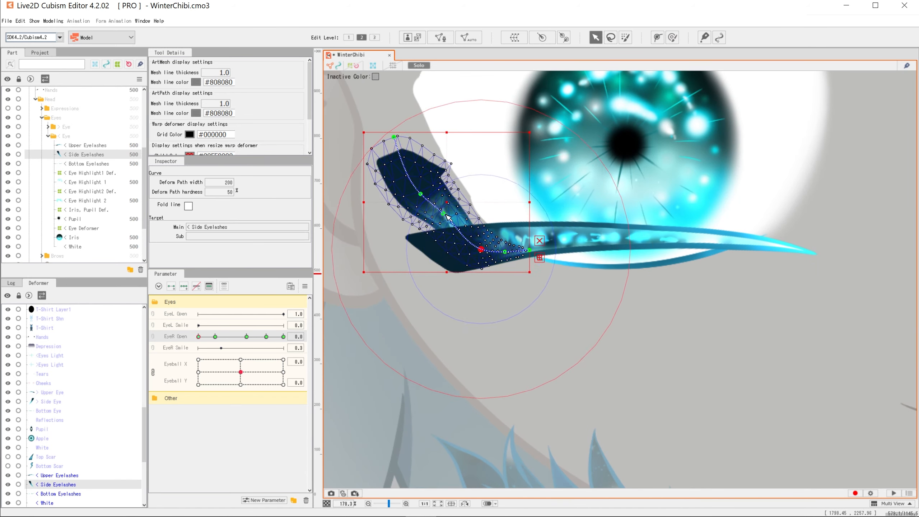
drag(443, 213, 457, 232)
scroll(505, 262, up, 1)
drag(433, 185, 470, 243)
drag(363, 78, 396, 217)
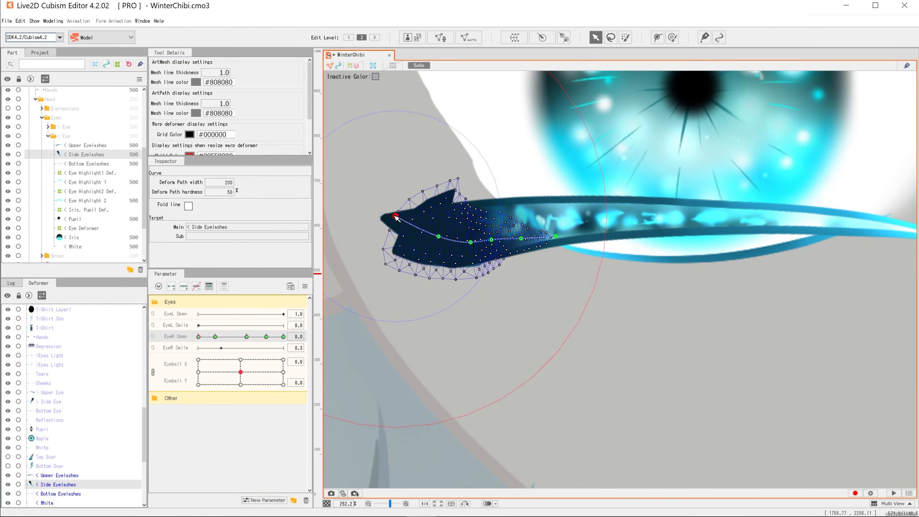
drag(491, 240, 492, 242)
drag(473, 242, 406, 208)
key(ctrl+z)
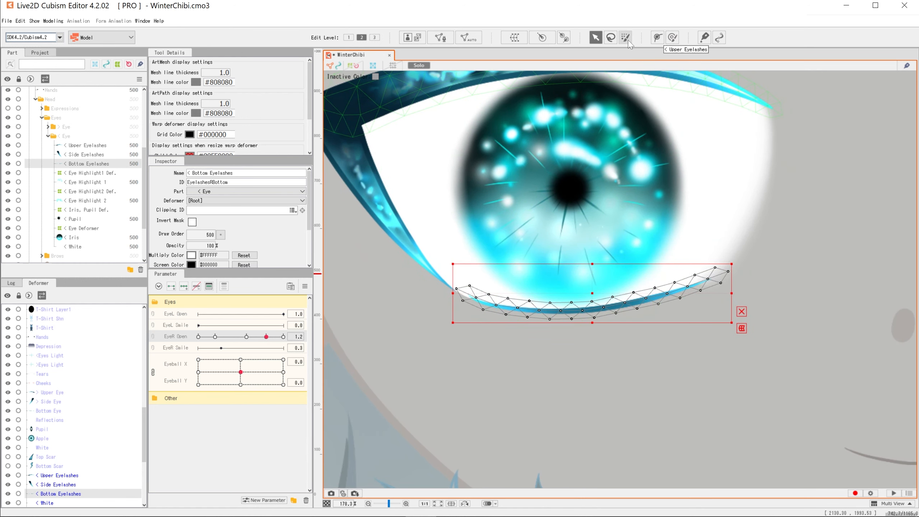
- At EyeR Open 1.2, draw a five-point deform path along the Bottom Eyelashes from the outer to the inner corner
click(658, 38)
click(462, 289)
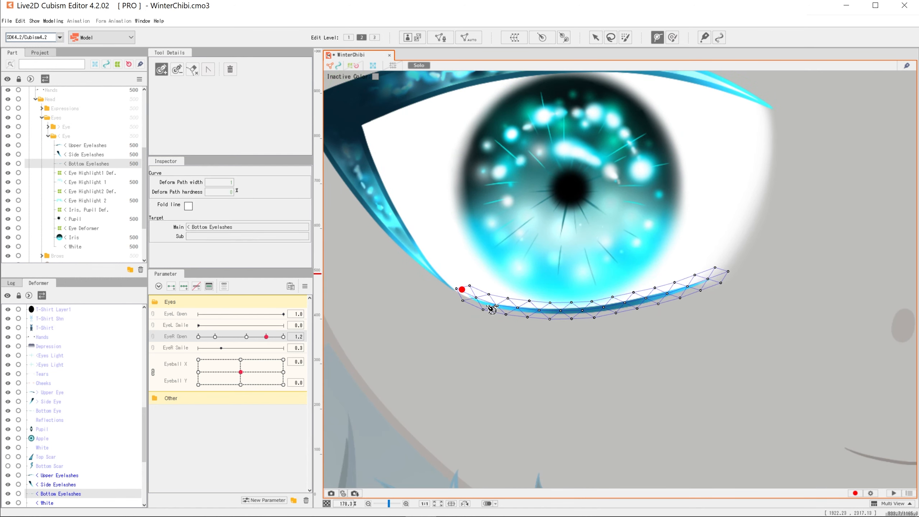
click(598, 307)
click(673, 292)
click(720, 275)
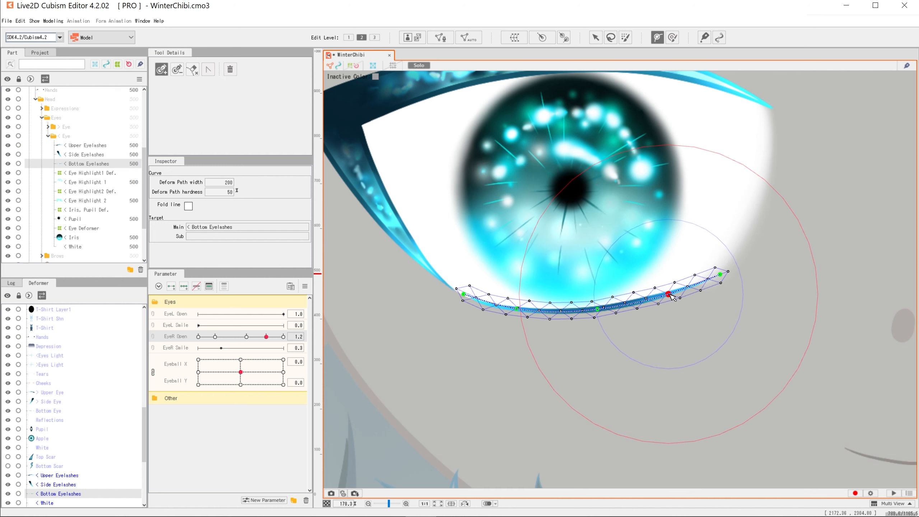
- Add keys for the Bottom Eyelashes on EyeR Open, including 1.5, 0.3 and 0.0
click(283, 336)
click(311, 337)
click(214, 337)
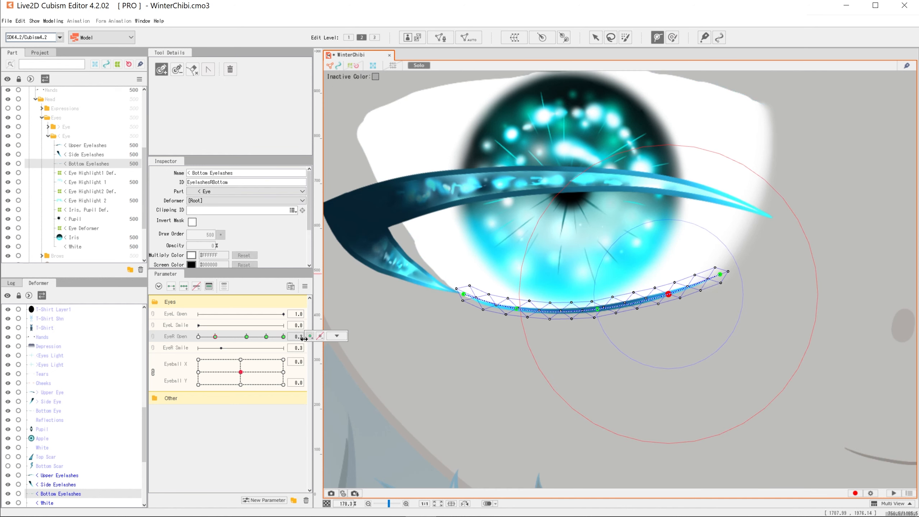
click(311, 337)
click(198, 336)
click(310, 337)
drag(216, 336, 199, 336)
- At EyeR Open 0.0, reshape the Bottom Eyelashes path so it lies hidden behind the closed Upper Eyelashes
click(518, 309)
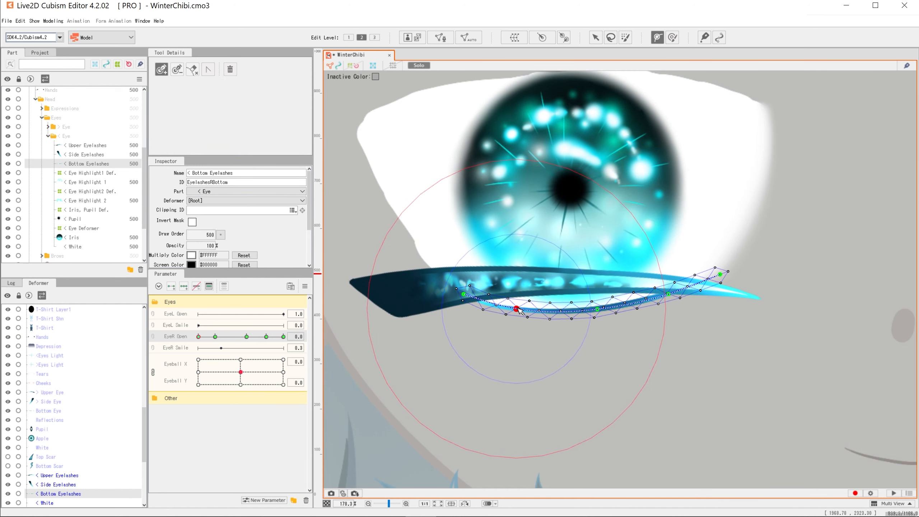
click(596, 38)
drag(517, 309, 511, 295)
drag(464, 294, 464, 293)
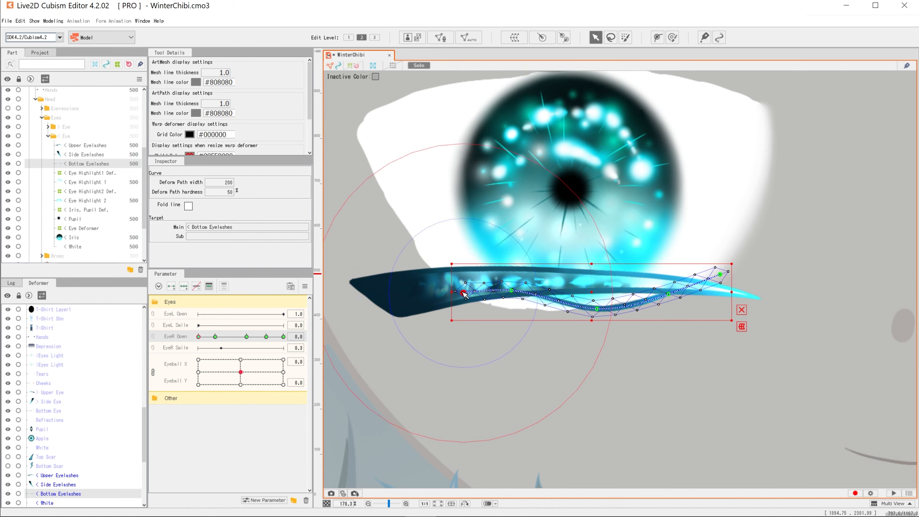
drag(597, 309, 592, 290)
drag(669, 294, 667, 289)
drag(720, 274, 719, 287)
click(409, 345)
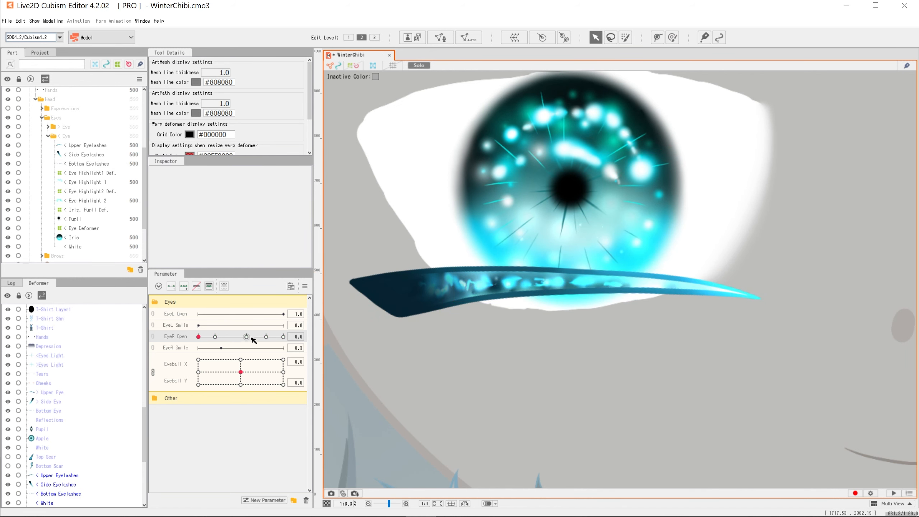
drag(252, 338, 183, 337)
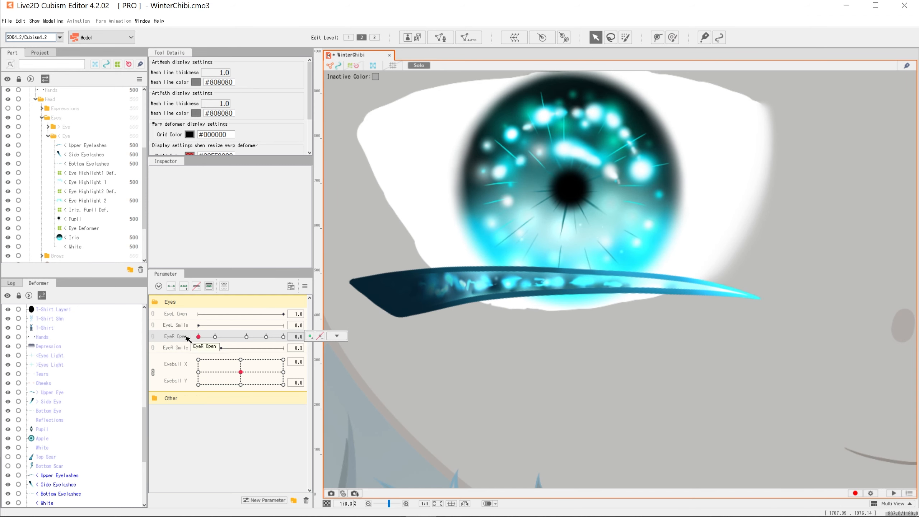
- Isolate the eye White with Solo and add its missing keys on EyeR Open, including 0.3
click(80, 248)
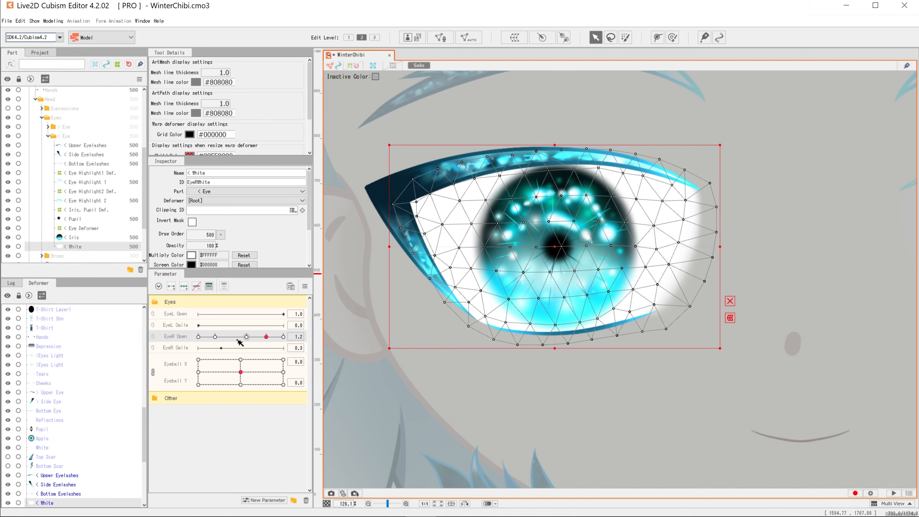
click(423, 66)
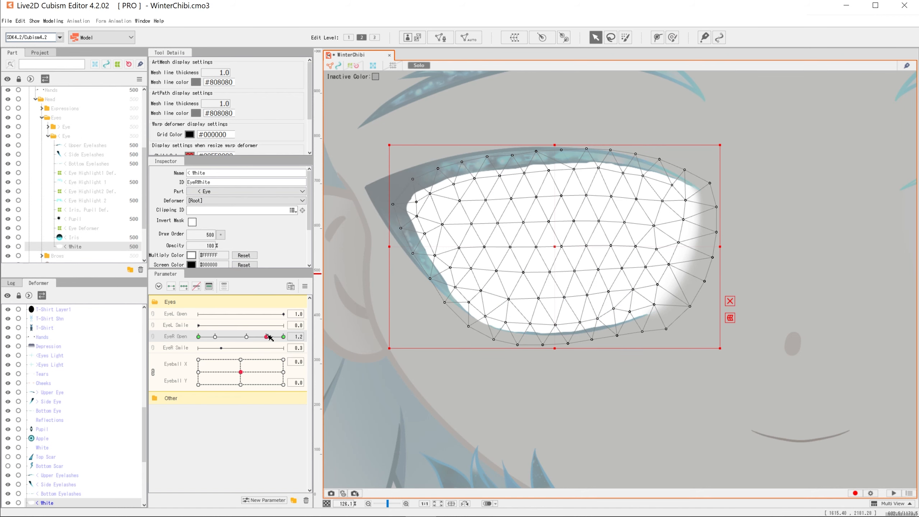
click(247, 336)
click(311, 337)
click(215, 337)
click(311, 337)
- At EyeR Open 0.3, squash the White downward until its upper edge sits behind the lowered Upper Eyelashes
mouse_move(215, 337)
mouse_down()
mouse_move(266, 339)
mouse_move(215, 338)
mouse_up()
scroll(407, 297, up, 3)
drag(522, 292, 466, 312)
scroll(466, 312, down, 3)
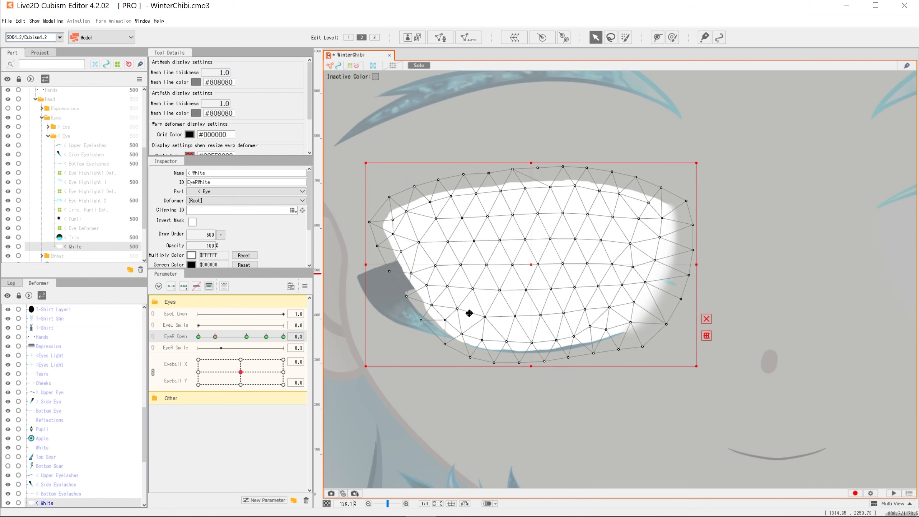
drag(530, 163, 526, 255)
key(ctrl+z)
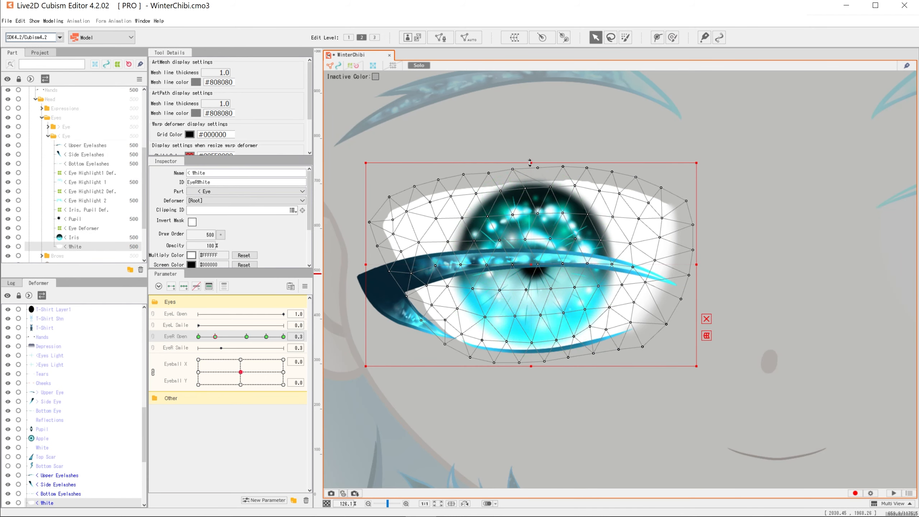
drag(529, 162, 530, 248)
scroll(486, 348, up, 2)
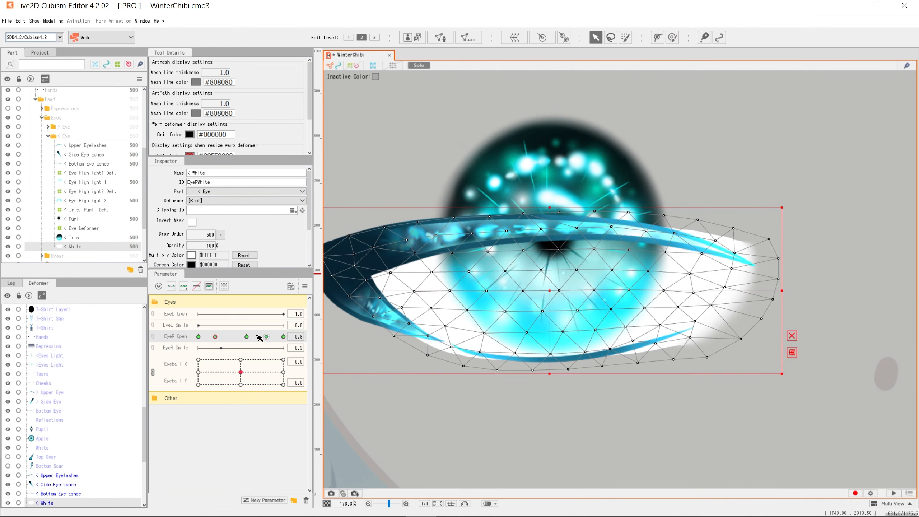
drag(249, 336, 215, 338)
drag(570, 365, 600, 332)
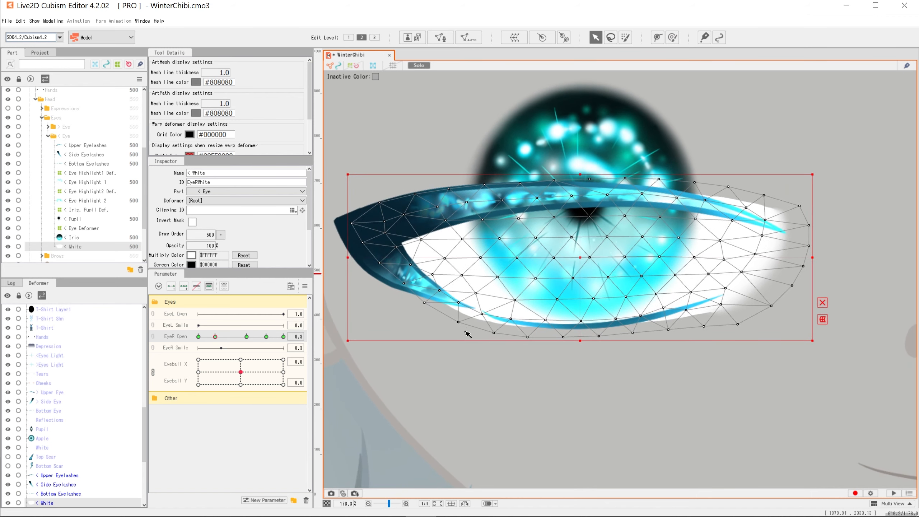
- With the deform brush at EyeR Open 0.3, push the White's lower and side edges inside the eyelash outline
key(b)
drag(464, 345, 459, 377)
mouse_move(459, 377)
mouse_down()
mouse_move(436, 358)
mouse_move(463, 355)
mouse_move(439, 373)
mouse_up()
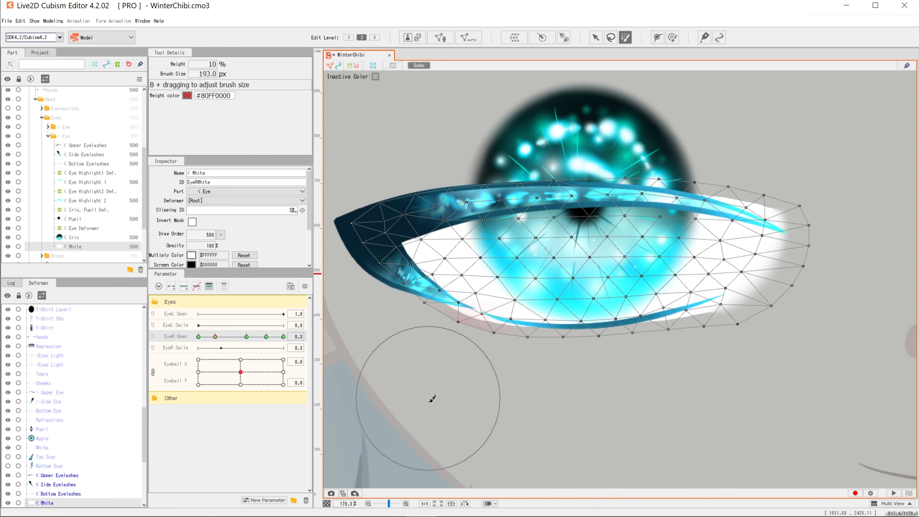
click(672, 38)
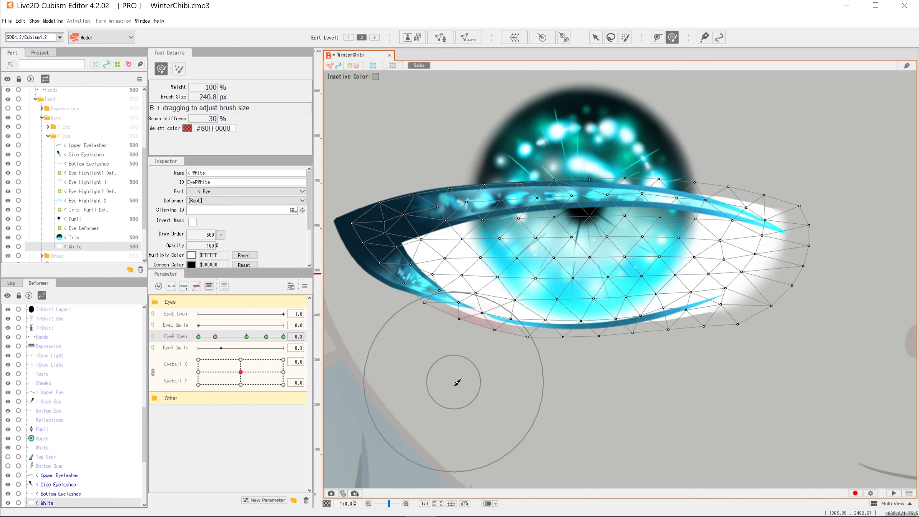
mouse_move(498, 404)
mouse_down()
mouse_move(677, 409)
mouse_move(676, 397)
mouse_move(701, 380)
mouse_move(754, 381)
mouse_move(739, 370)
mouse_move(786, 356)
mouse_up()
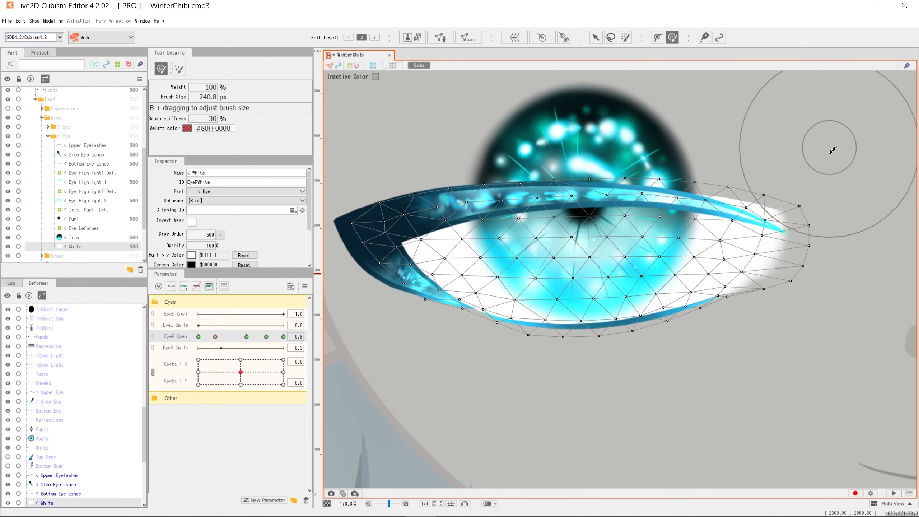
mouse_move(828, 148)
mouse_down()
mouse_move(804, 154)
mouse_move(722, 138)
mouse_move(658, 144)
mouse_up()
drag(408, 134, 427, 166)
click(499, 335)
click(93, 249)
mouse_move(845, 307)
mouse_down()
mouse_move(814, 291)
mouse_move(844, 276)
mouse_up()
click(848, 360)
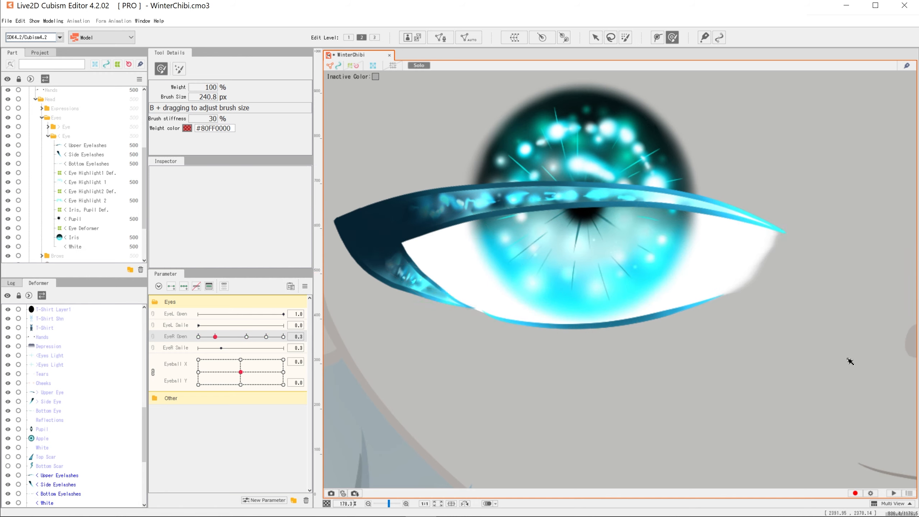
- Copy the White's shape from EyeR Open 0.3 to EyeR Open 0.0
drag(215, 337, 199, 336)
click(214, 336)
click(90, 247)
key(ctrl+c)
click(198, 337)
key(ctrl+v)
- At EyeR Open 0.0, flatten the White into a thin strip and brush its edges behind the closed Upper Eyelashes
click(596, 37)
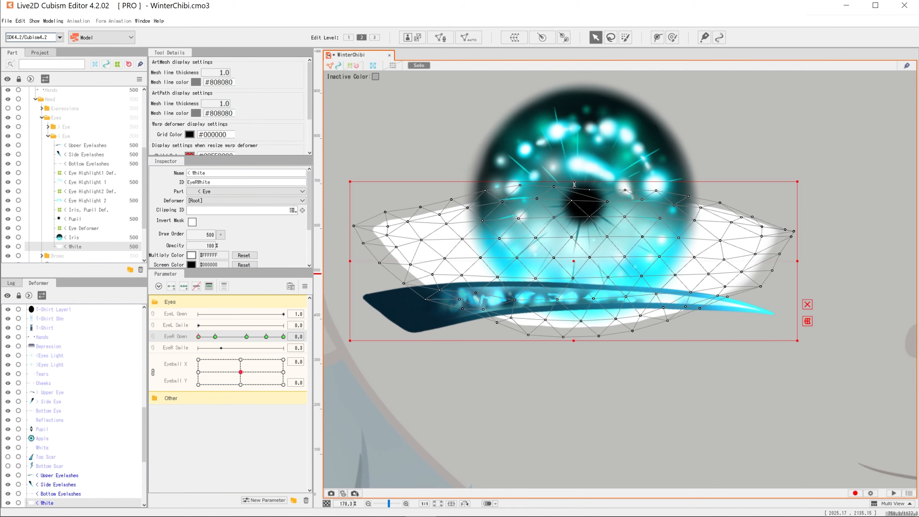
drag(575, 181, 573, 297)
click(672, 37)
drag(816, 228, 810, 246)
drag(769, 221, 755, 236)
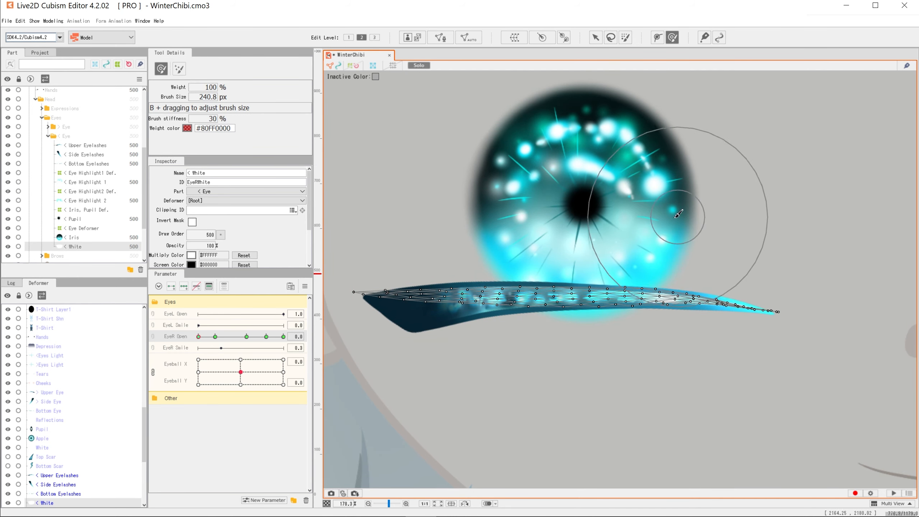
drag(821, 273, 808, 275)
drag(525, 225, 620, 221)
drag(392, 285, 412, 283)
scroll(450, 235, down, 3)
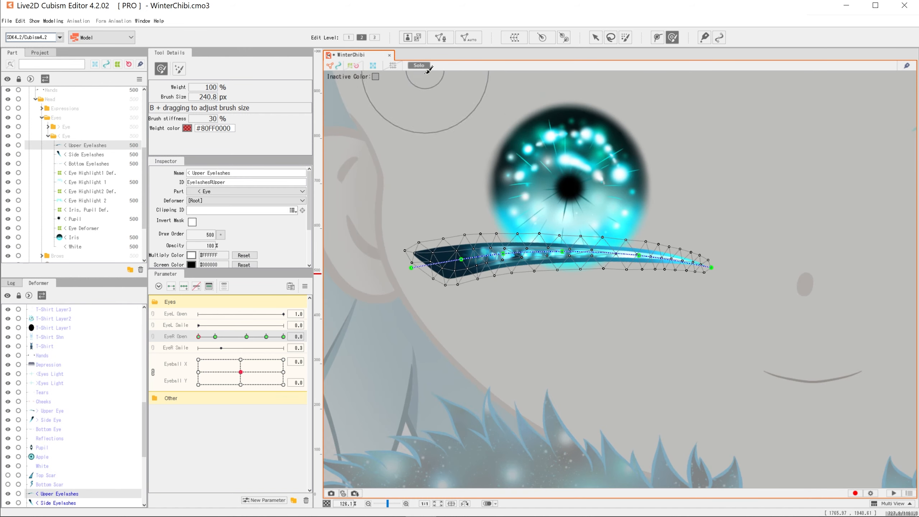
- At EyeR Open 1.5, raise the Upper and Side Eyelashes and fit the White's edges to the wide-open eyelash outline
mouse_move(257, 336)
mouse_down()
mouse_move(175, 341)
mouse_move(270, 345)
mouse_up()
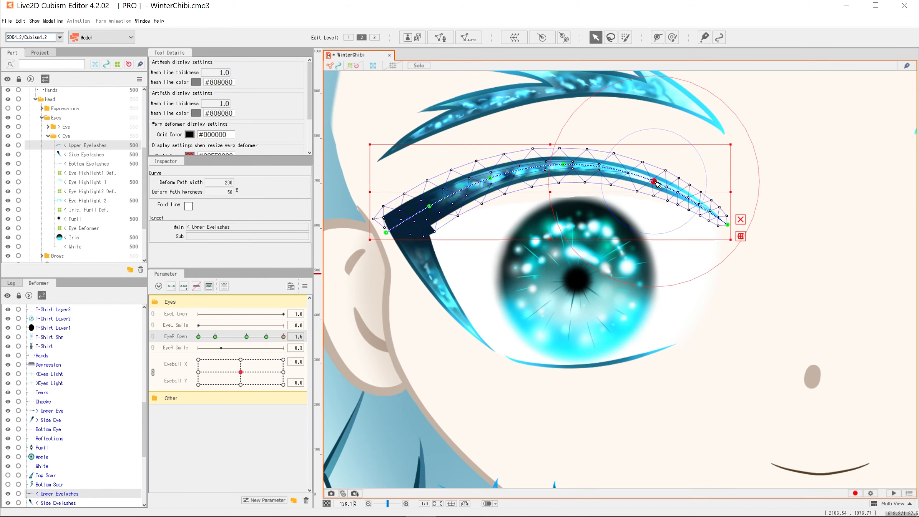
click(86, 155)
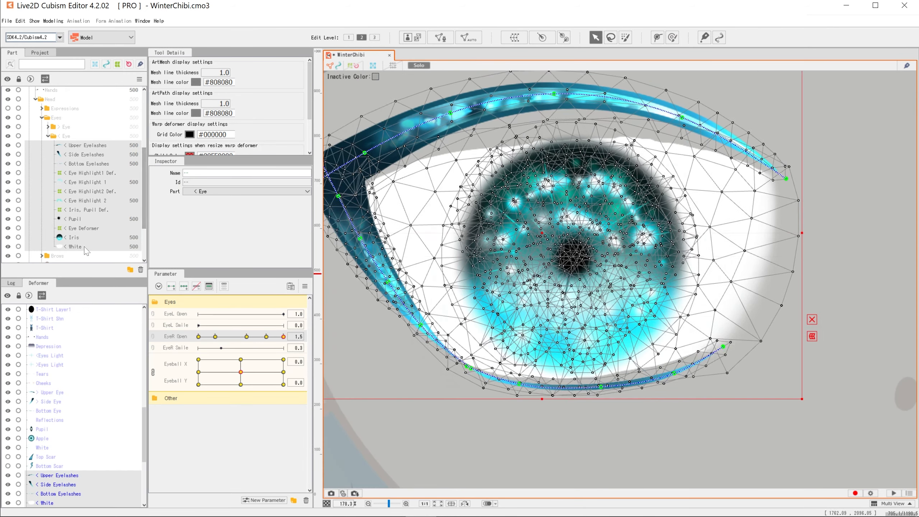
click(84, 248)
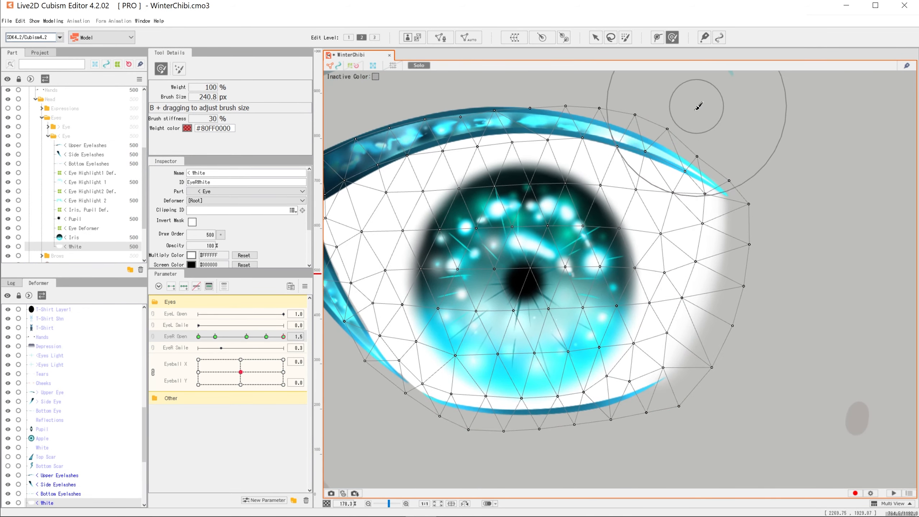
key(v)
drag(656, 389, 766, 210)
scroll(766, 210, up, 2)
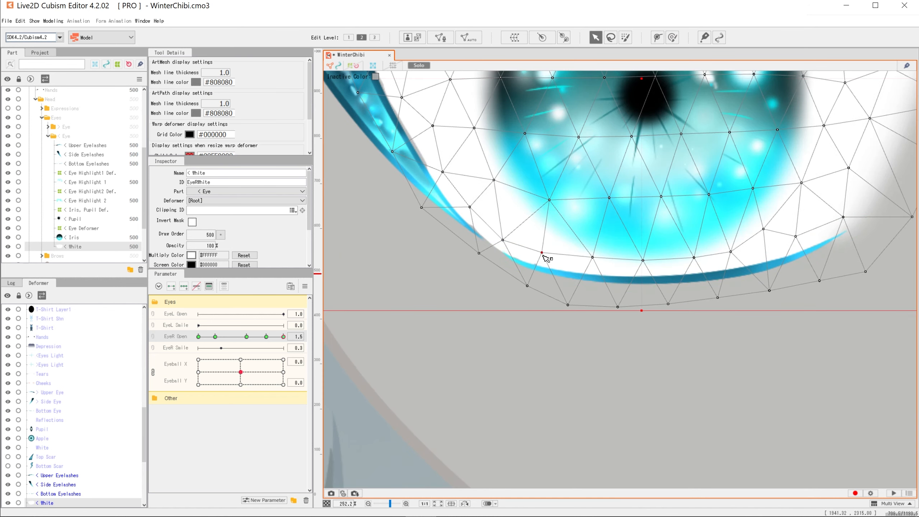
drag(549, 257, 651, 465)
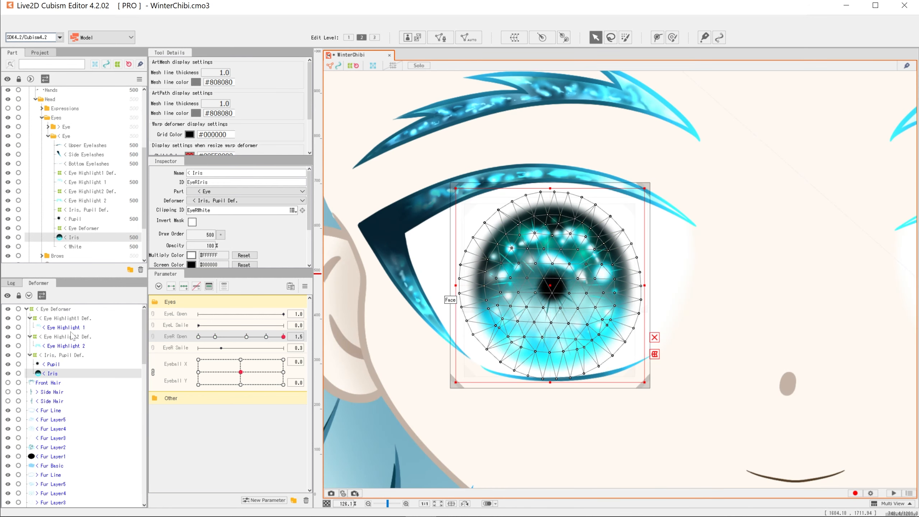
- Create a warp deformer named < Eye Squeeze as child of < Eye Deformer, with 2 × 2 Bezier and 5 × 5 conversion divisions
ctrl+click(75, 219)
click(83, 228)
click(515, 37)
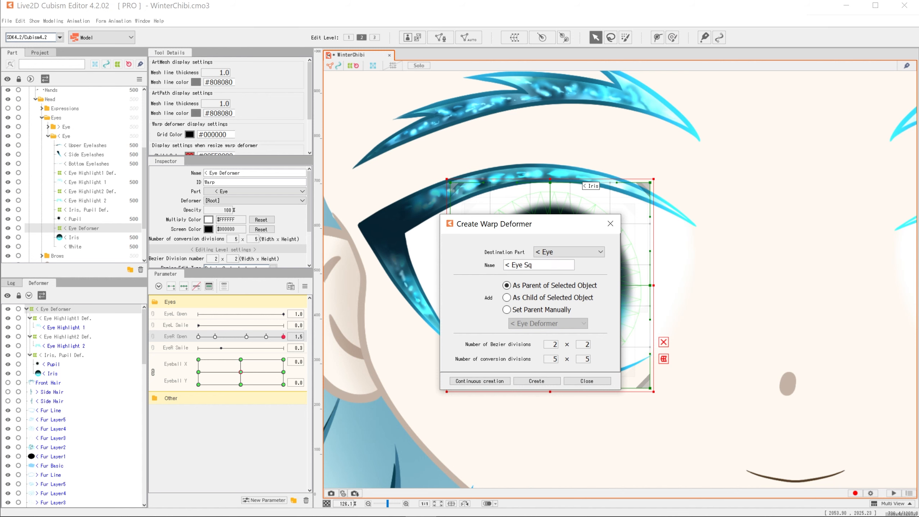
click(506, 297)
click(536, 380)
- Key < Eye Squeeze across the EyeR Open positions and squash it vertically at 0.3 and 0.0 to follow the closing eye
click(53, 374)
shift+click(68, 318)
drag(53, 373, 56, 383)
click(56, 383)
shift+click(67, 318)
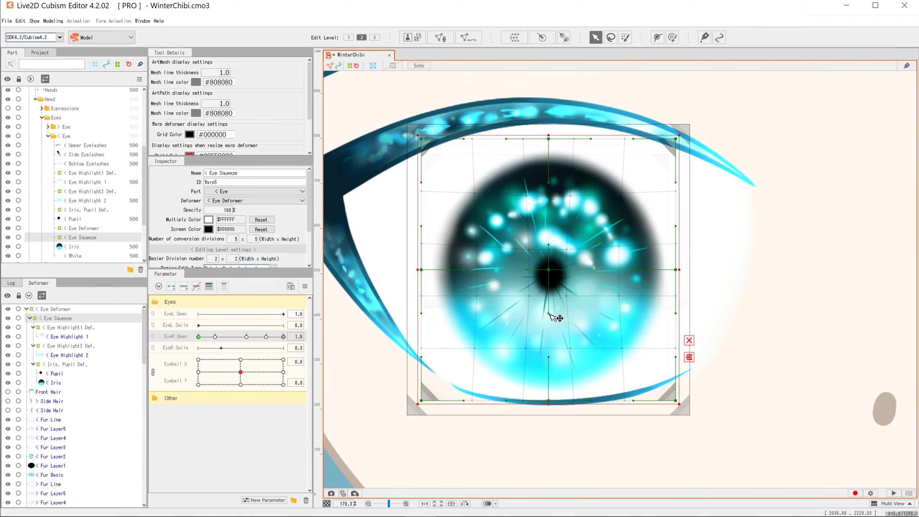
scroll(557, 295, down, 4)
drag(283, 336, 267, 336)
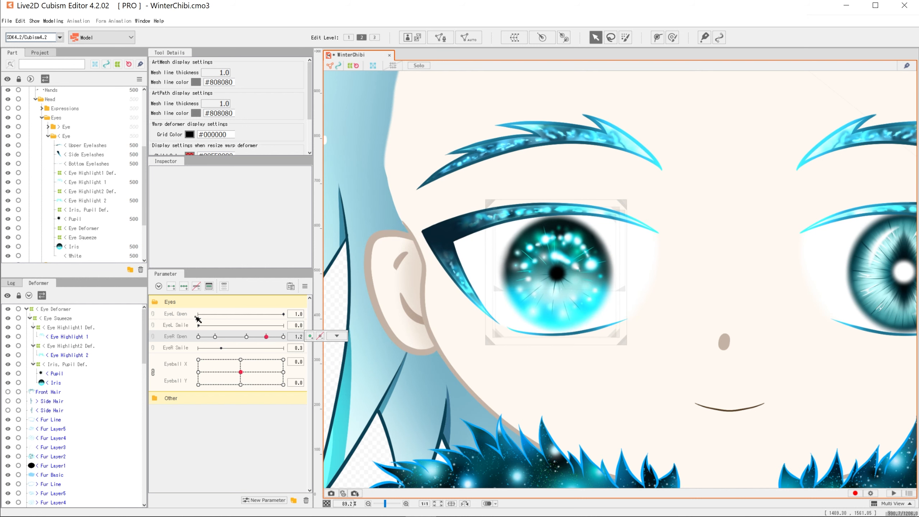
click(65, 318)
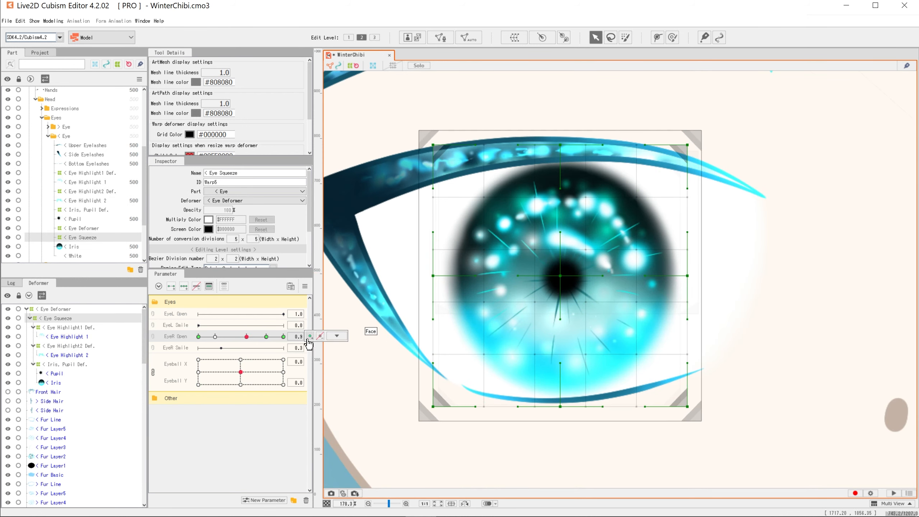
click(289, 334)
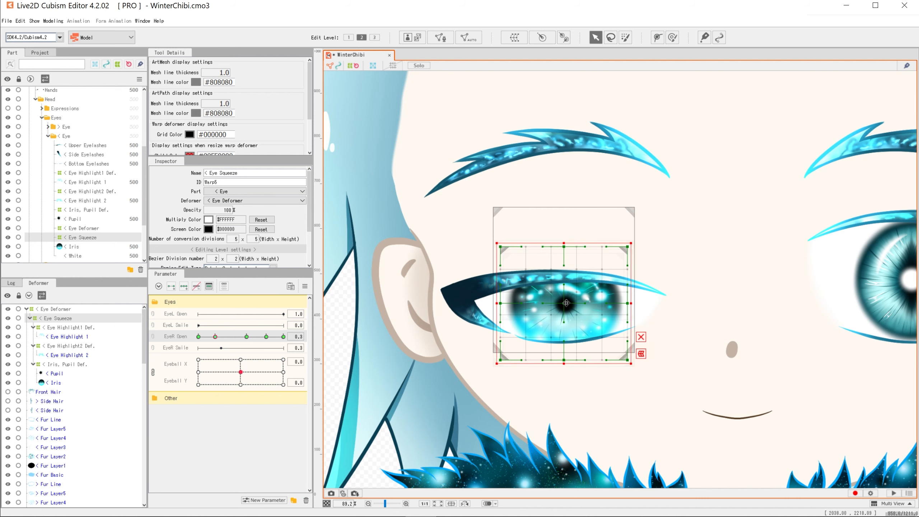
click(198, 336)
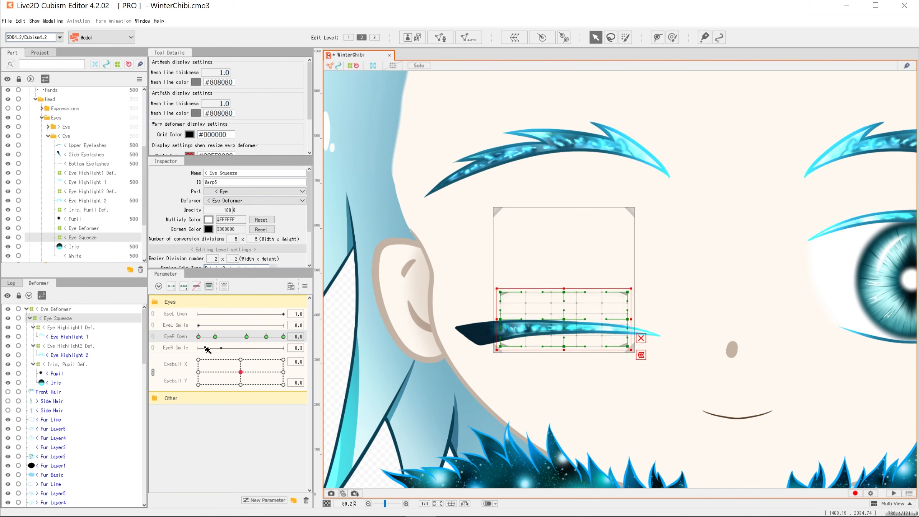
click(258, 337)
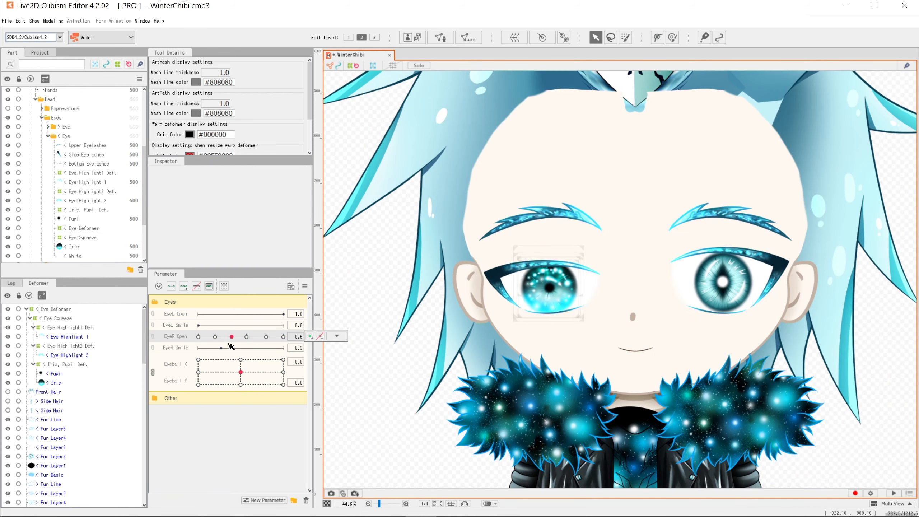
drag(240, 372, 242, 370)
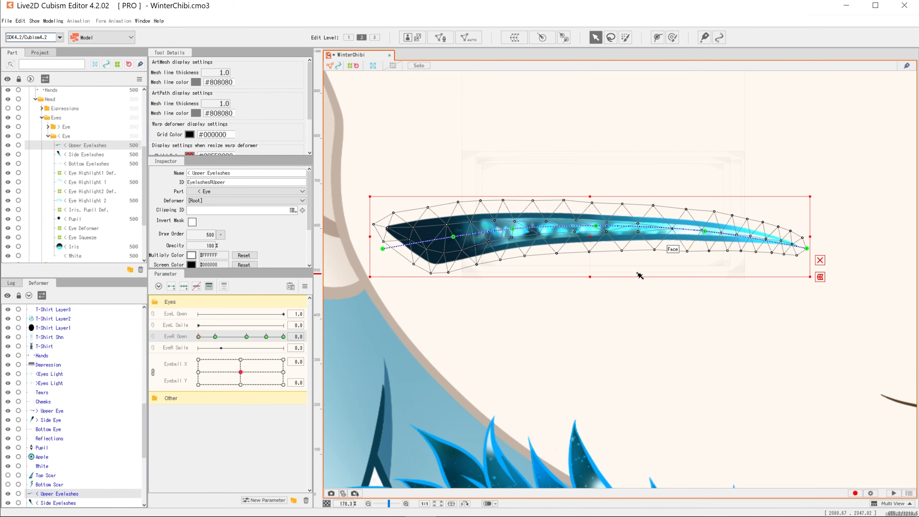
- With EyeR Open at 0.0, key the Upper Eyelashes on EyeL Smile and bend them into an upward arch at 1.0
drag(482, 226, 481, 220)
drag(352, 247, 352, 254)
drag(777, 246, 778, 254)
drag(353, 254, 351, 240)
mouse_move(284, 325)
mouse_down()
mouse_move(198, 325)
mouse_move(283, 325)
mouse_up()
click(409, 235)
click(180, 287)
click(410, 275)
scroll(410, 275, up, 2)
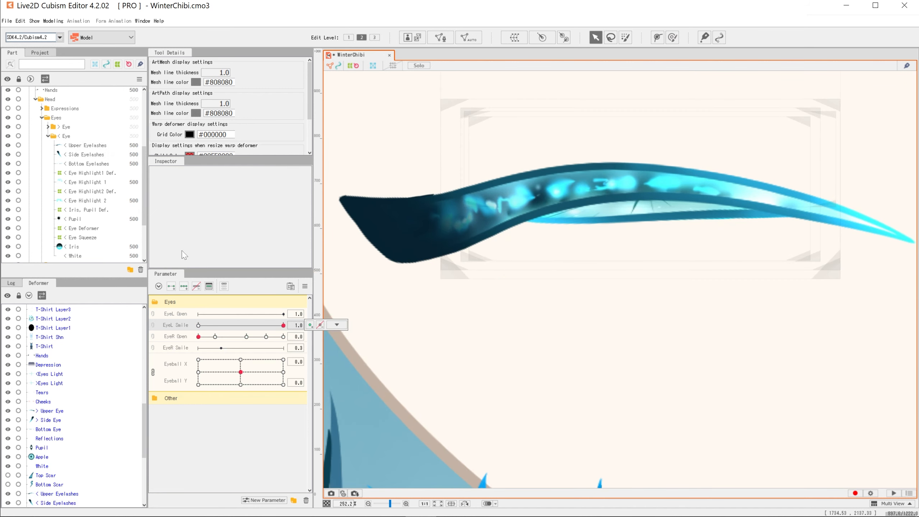
click(428, 203)
click(411, 275)
- Bend the Bottom Eyelashes upward behind the arched Upper Eyelashes at EyeL Smile 1.0 and EyeR Open 0.0
click(88, 164)
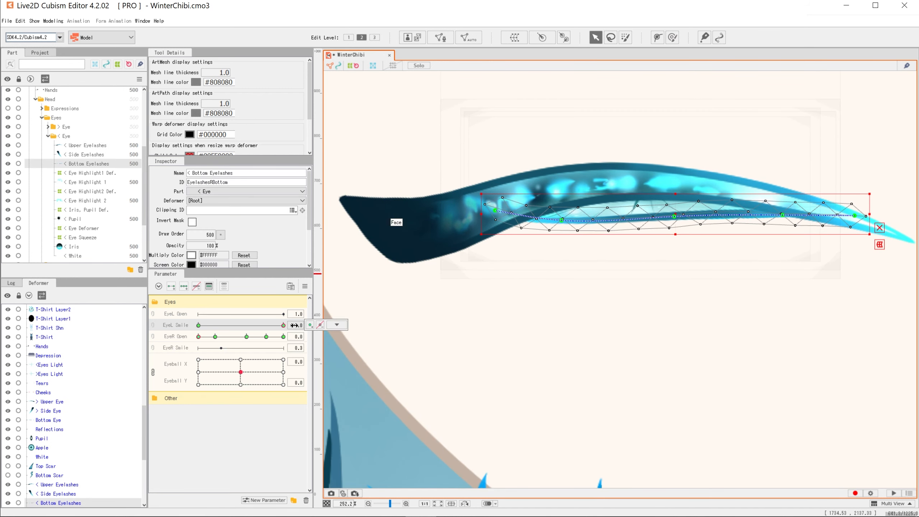
drag(674, 217, 614, 224)
drag(615, 221, 615, 202)
drag(707, 226, 707, 217)
click(543, 264)
- Key the White on EyeL Smile and tuck it and the Side Eyelashes behind the arched Upper Eyelashes at 1.0
click(75, 255)
drag(388, 259, 450, 242)
click(172, 286)
click(673, 38)
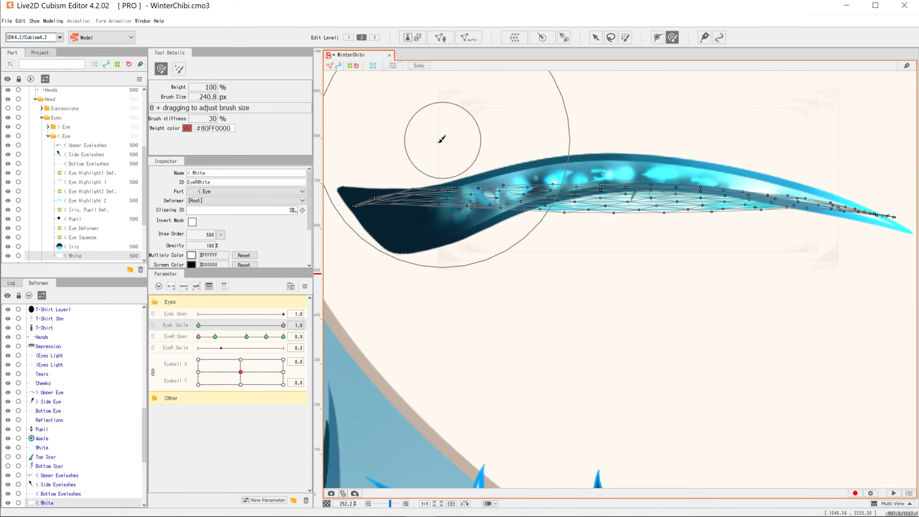
drag(420, 175, 595, 164)
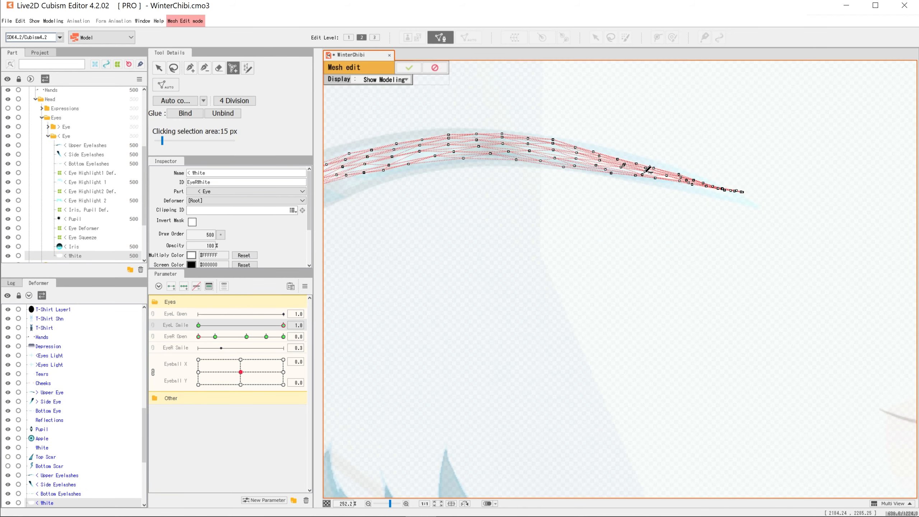
drag(620, 176, 621, 174)
click(440, 38)
click(435, 68)
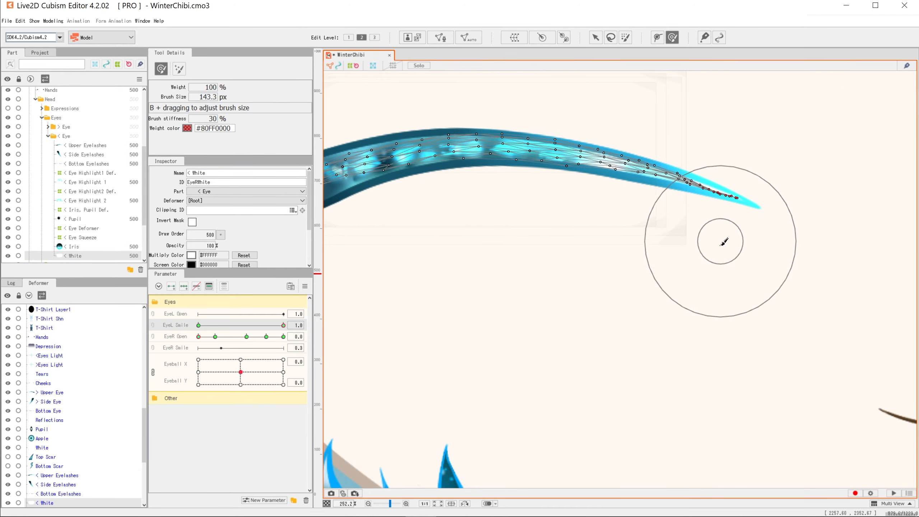
scroll(502, 144, down, 2)
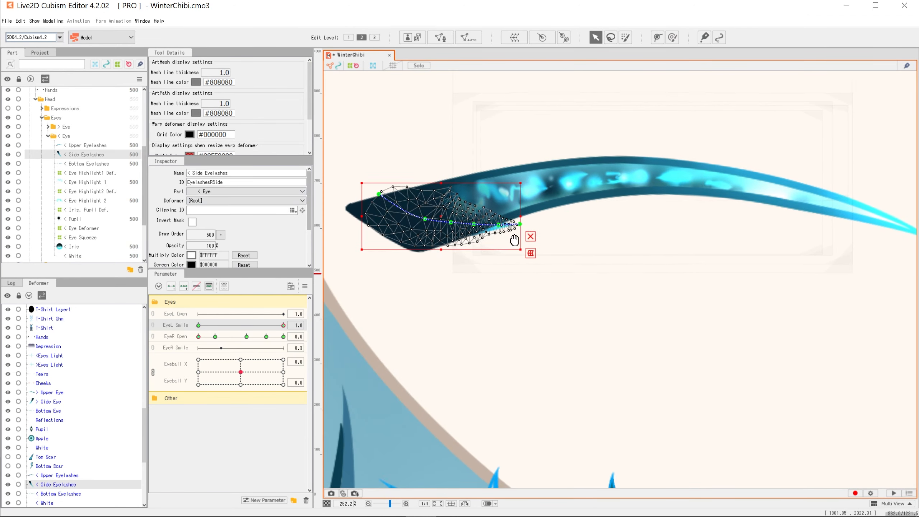
click(537, 232)
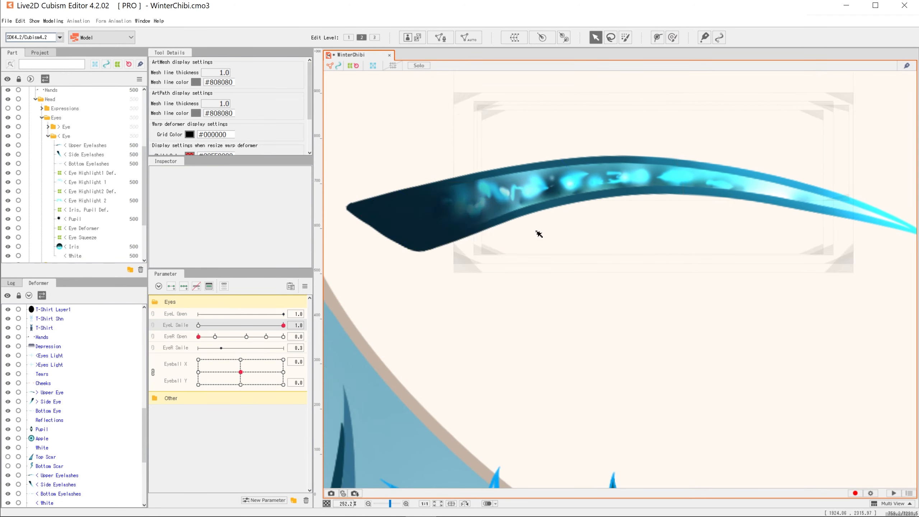
- Try to reshape the Upper Eyelashes and White at EyeR Open 1.2 and EyeL Smile 1.0 with the deform brush, stiffness 50%
scroll(476, 232, down, 4)
click(283, 337)
click(198, 326)
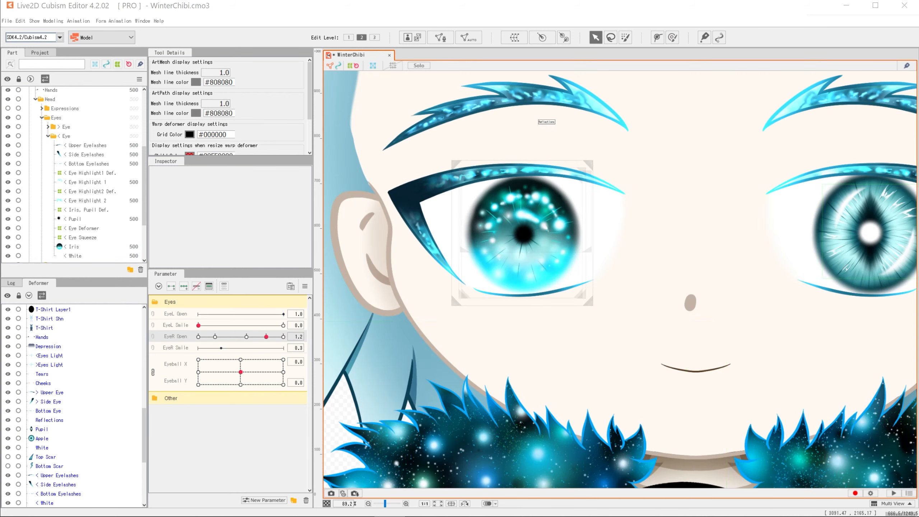
click(88, 147)
ctrl+click(87, 256)
click(672, 37)
mouse_move(517, 181)
mouse_down()
mouse_move(514, 193)
mouse_move(514, 172)
mouse_up()
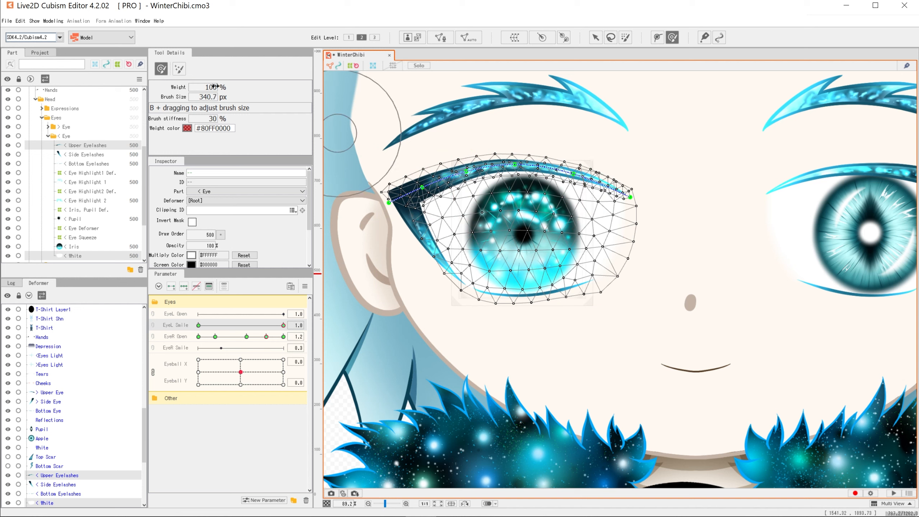
drag(211, 119, 214, 119)
drag(559, 172, 558, 175)
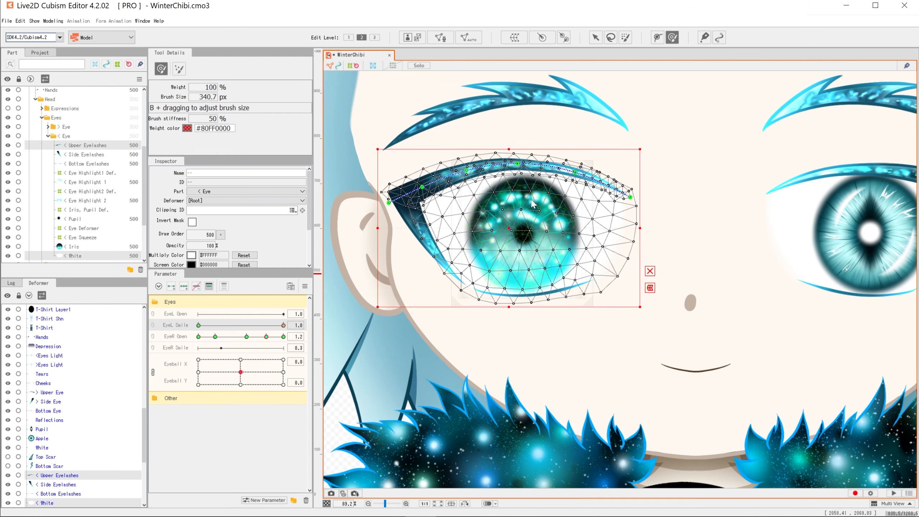
click(650, 275)
- Undo the last brush deformations of the Upper Eyelashes and White
key(ctrl+z)
key(ctrl+z)
key(ctrl+z)
key(ctrl+z)
key(ctrl+z)
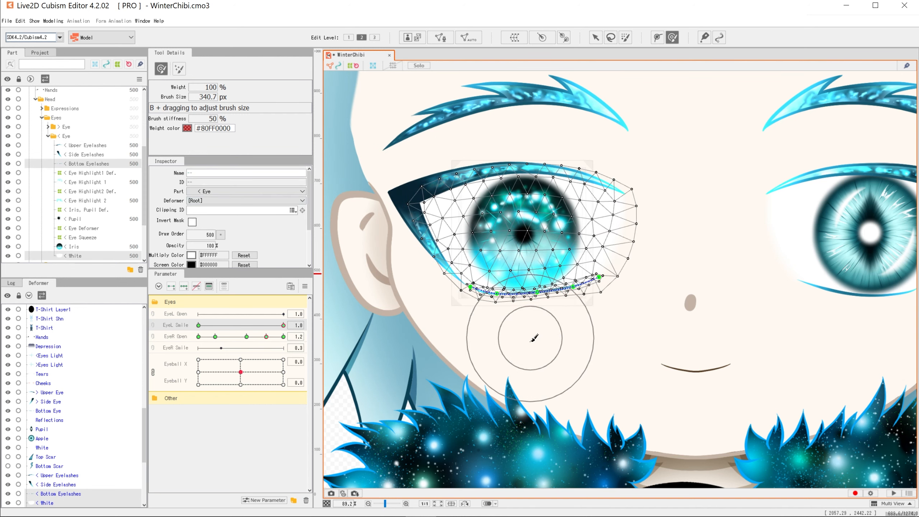
- At EyeR Open 1.2 and EyeL Smile 1.0, push the Bottom Eyelashes and White's lower edge upward with a 30% stiffness brush
drag(530, 296, 529, 291)
scroll(561, 260, up, 3)
drag(211, 119, 197, 118)
drag(487, 363, 492, 355)
click(536, 358)
drag(549, 337, 567, 349)
scroll(564, 337, down, 6)
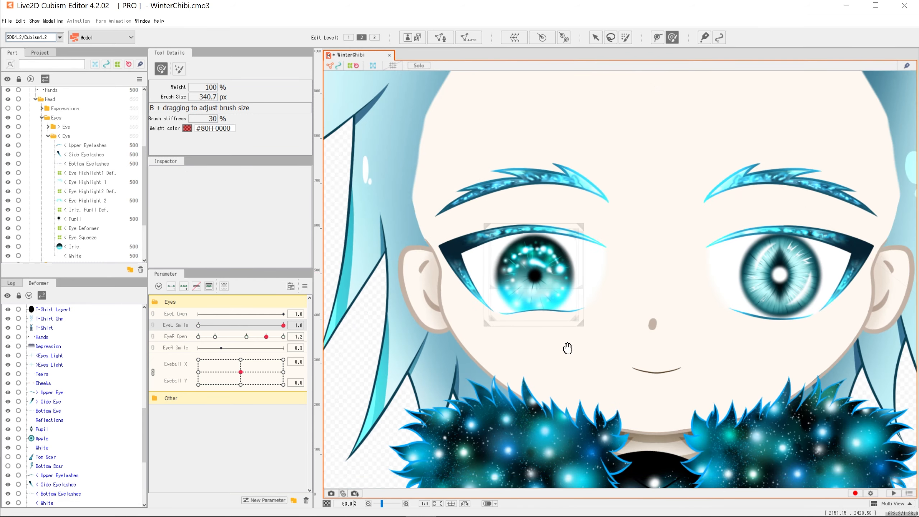
click(283, 325)
scroll(587, 310, down, 6)
scroll(590, 312, up, 5)
- Shape the eyelashes and White for the smile at EyeR Open 0.3 and EyeL Smile 1.0, raising the lower lid
click(514, 188)
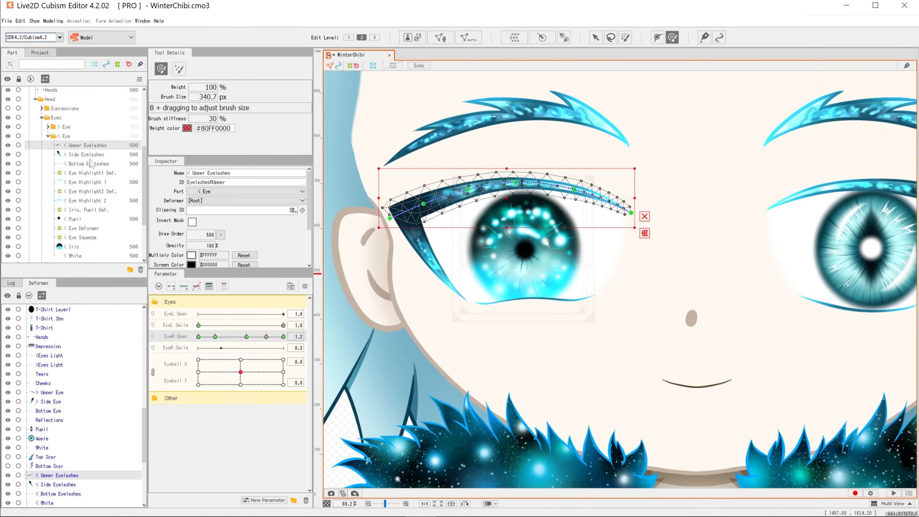
scroll(508, 314, down, 2)
shift+click(487, 284)
shift+click(505, 297)
drag(266, 337, 223, 338)
click(539, 318)
scroll(538, 316, up, 2)
click(624, 235)
shift+click(526, 286)
click(529, 380)
scroll(528, 379, down, 2)
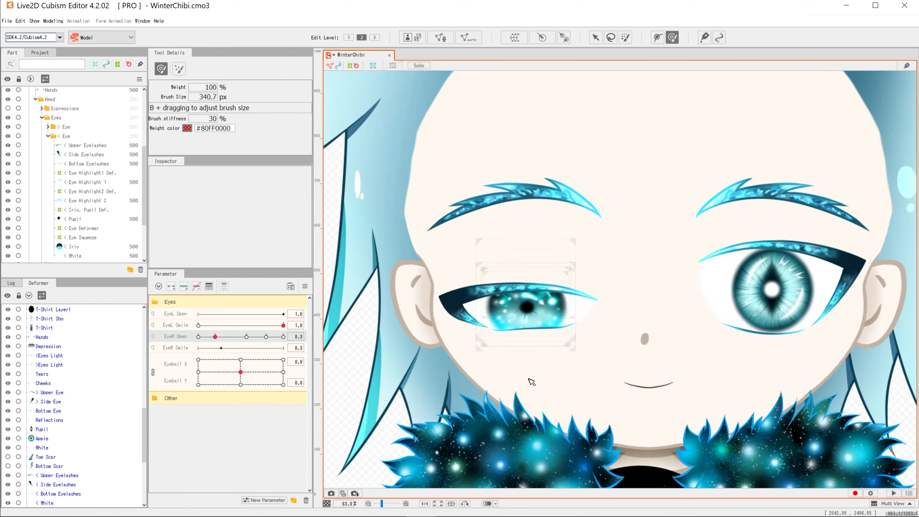
scroll(532, 380, down, 1)
drag(534, 374, 541, 350)
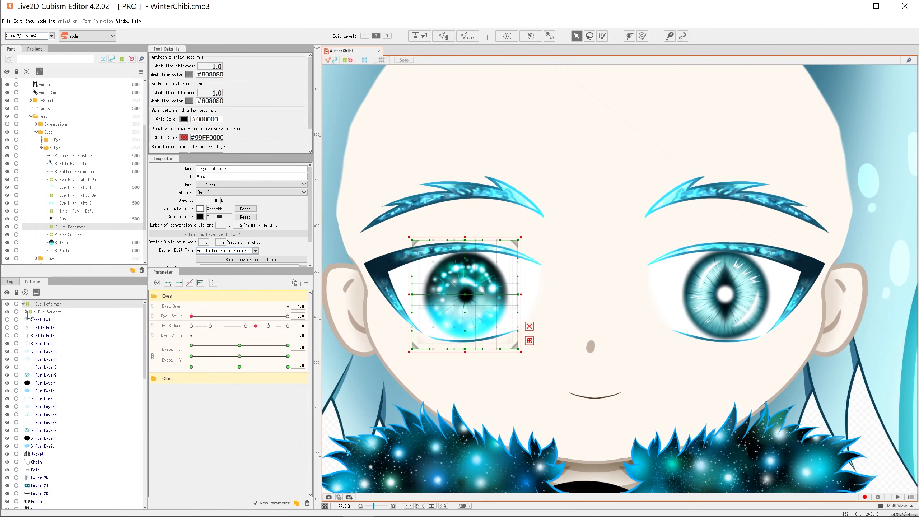
- Select the < Eye part's eyelashes, White, iris, pupil, highlights and all their deformers, and duplicate them by copy and paste
click(49, 312)
click(26, 311)
click(29, 320)
click(29, 335)
click(40, 351)
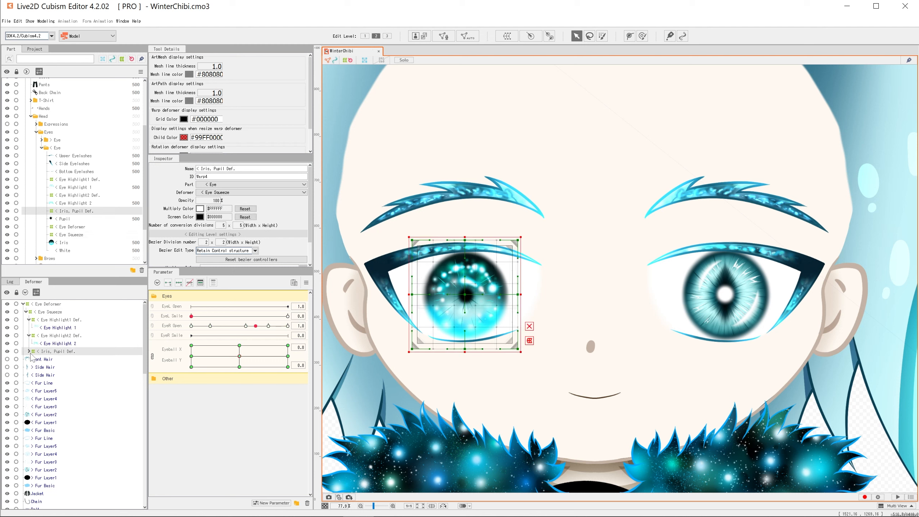
click(28, 351)
click(49, 368)
shift+click(53, 305)
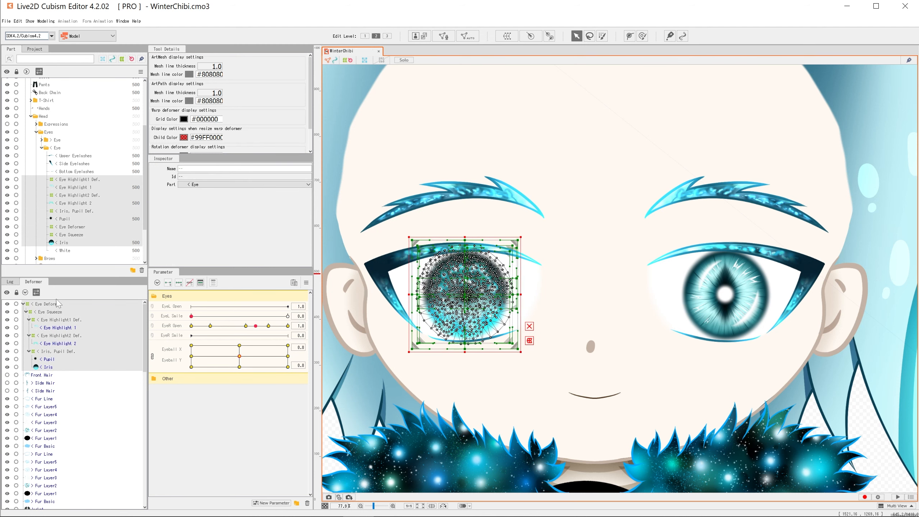
shift+click(69, 250)
shift+click(76, 171)
shift+click(74, 163)
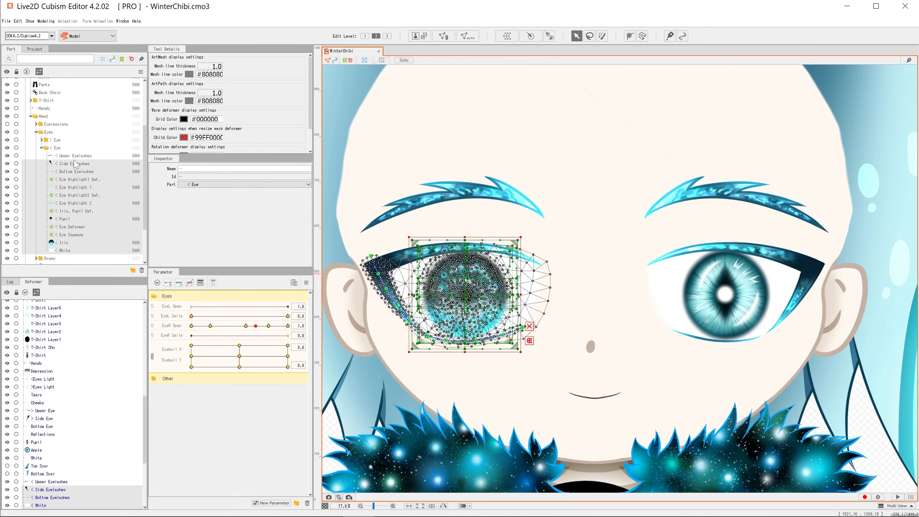
shift+click(75, 156)
right_click(68, 156)
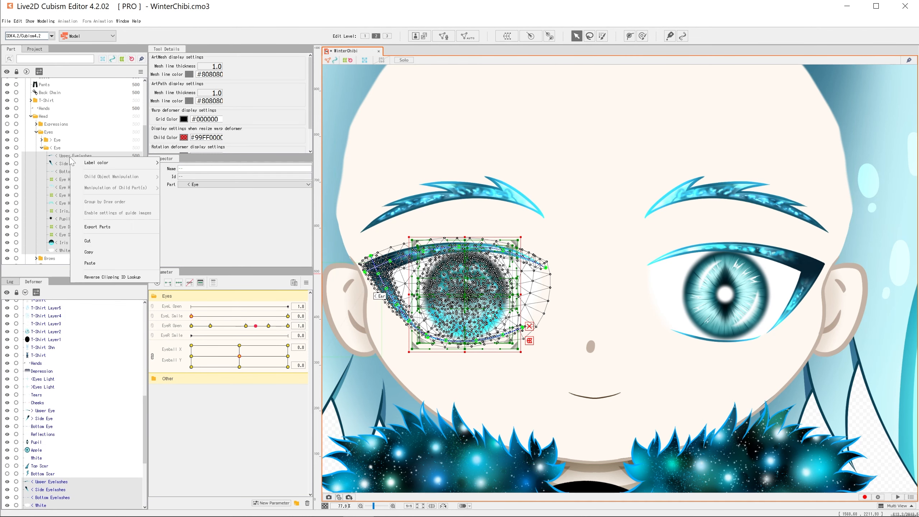
click(96, 255)
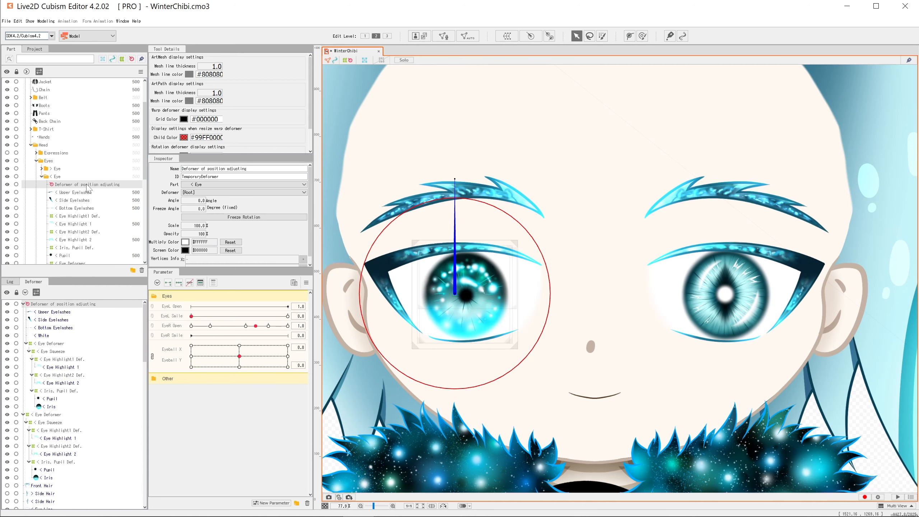
- Delete the Deformer of position adjusting that holds the pasted eye objects
right_click(86, 185)
click(66, 183)
right_click(63, 302)
click(57, 303)
key(Delete)
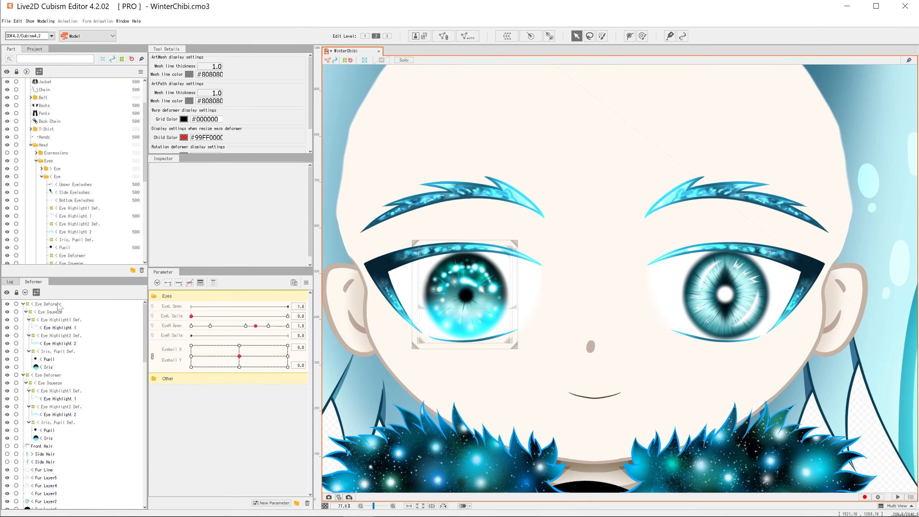
scroll(116, 185, down, 3)
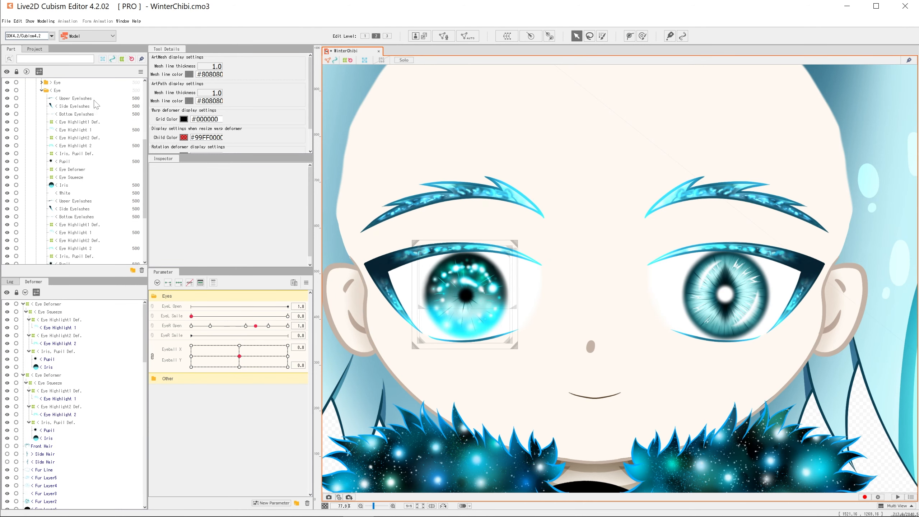
- Reflect the pasted eye objects and deformers horizontally onto the other eye, with Eyeball X as the reflected parameter
click(75, 98)
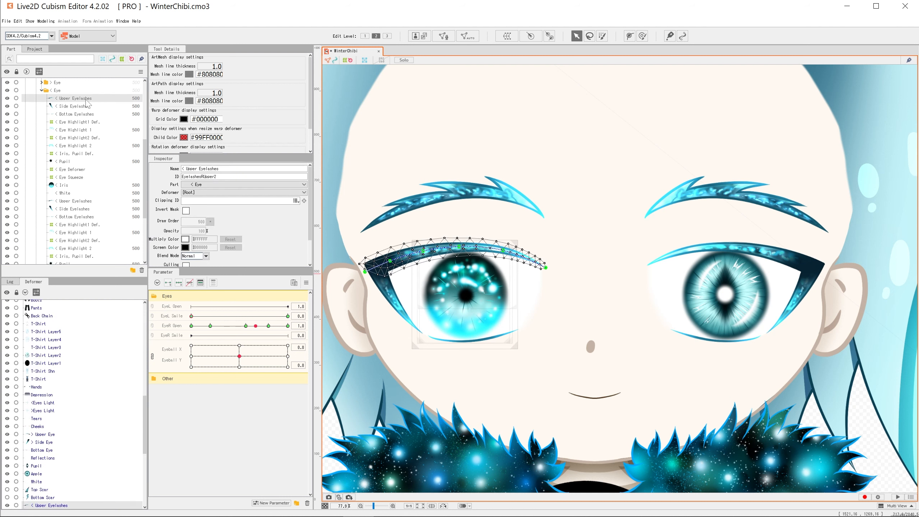
shift+click(83, 195)
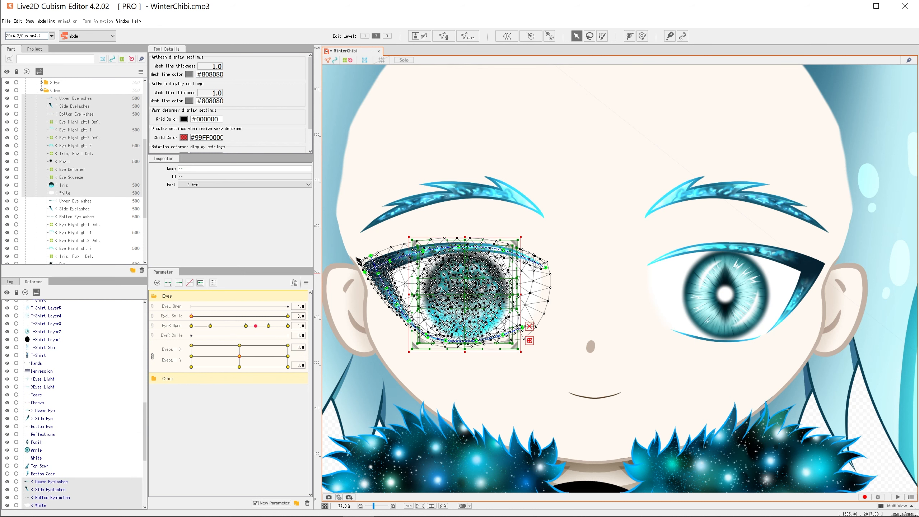
right_click(469, 292)
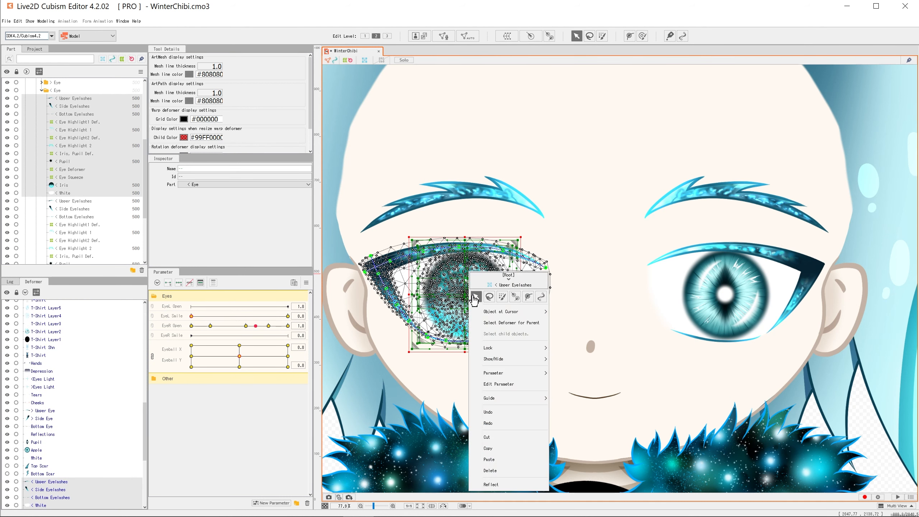
click(507, 485)
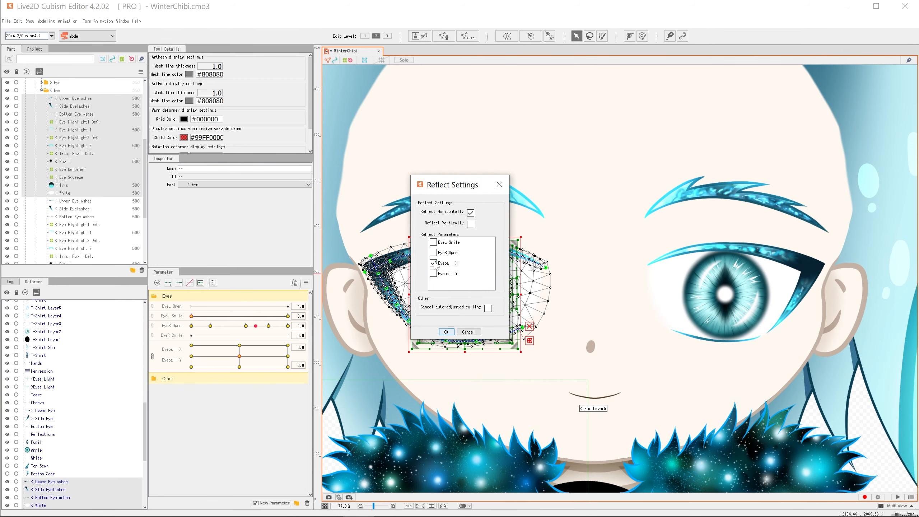
click(447, 331)
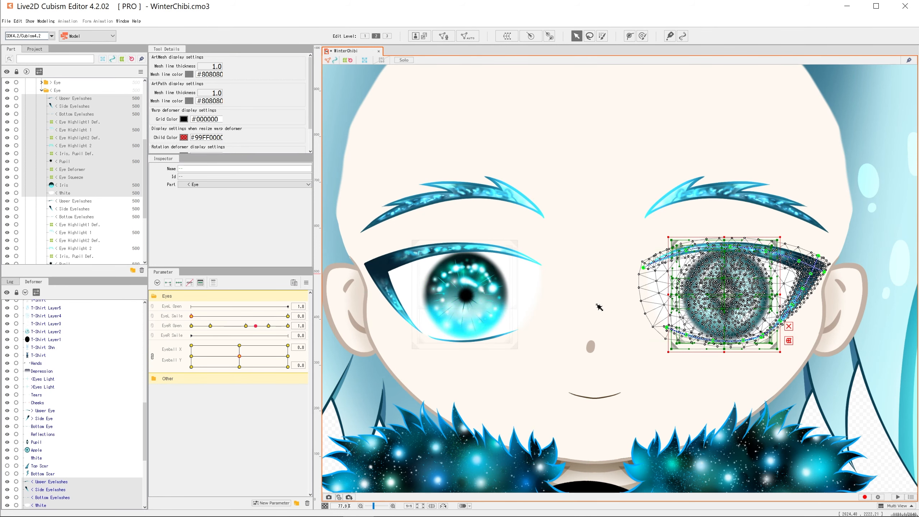
- Move the mirrored eye objects and deformers from the < Eye part into the > Eye part
scroll(74, 123, up, 1)
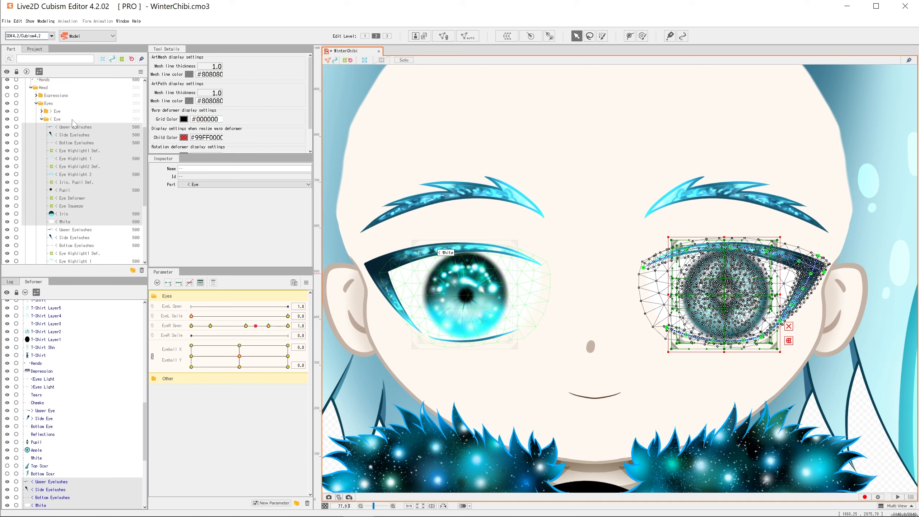
click(42, 112)
scroll(80, 134, down, 2)
scroll(80, 148, up, 1)
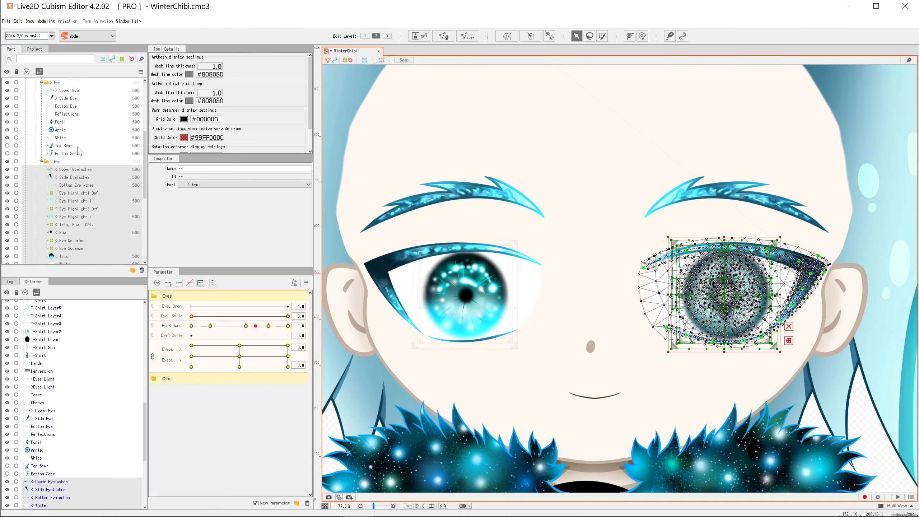
scroll(81, 178, up, 1)
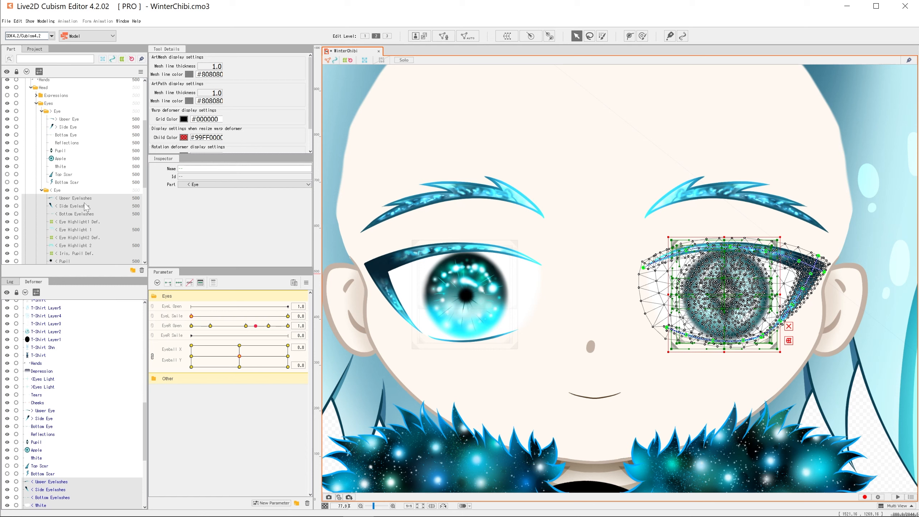
drag(84, 204, 58, 111)
scroll(110, 200, down, 1)
- Delete the old Upper Eye, Side Eye, Bottom Eye and White from the > Eye part, keeping Reflections
drag(89, 194, 76, 223)
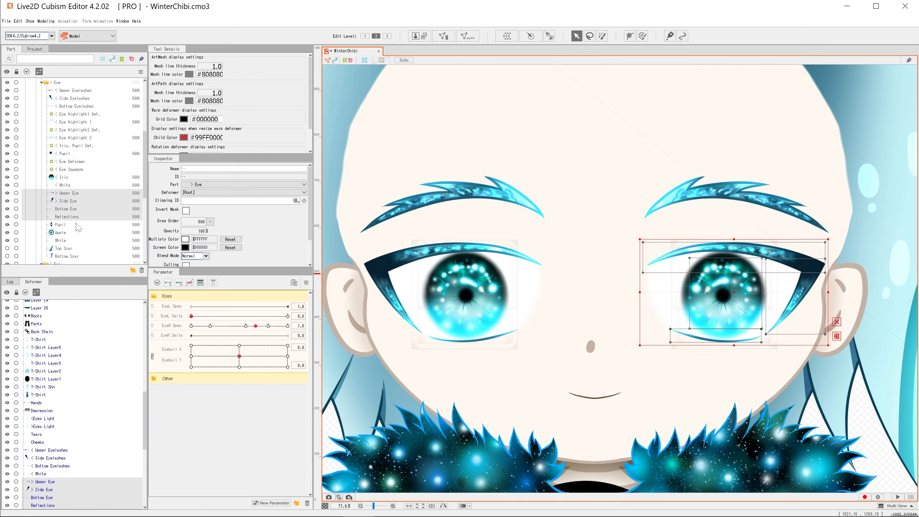
ctrl+click(72, 216)
ctrl+click(70, 241)
key(Delete)
- Rename the mirrored Eye Deformer as > Eye Deformer
click(41, 373)
ctrl+click(42, 379)
scroll(40, 405, up, 10)
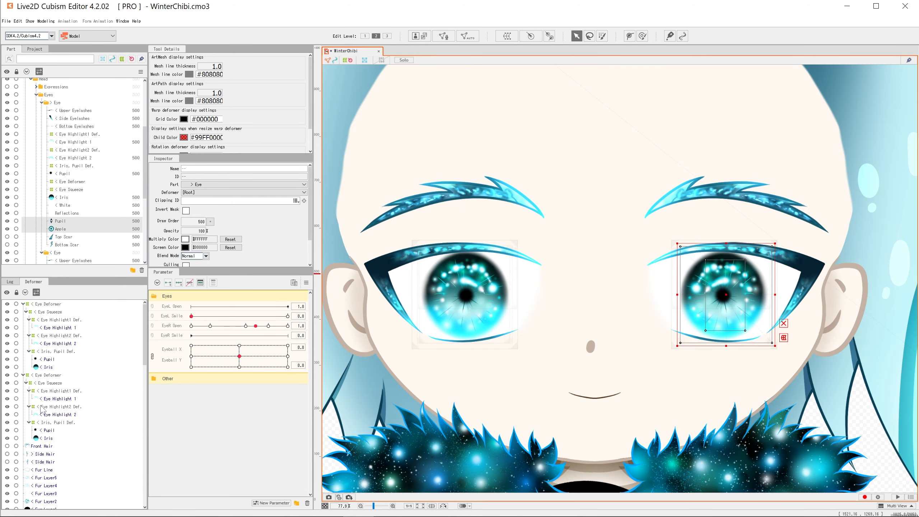
click(41, 376)
double_click(41, 305)
key(Home)
key(Delete)
text(>)
- Delete the duplicated Pupil and Iris from the mirrored Iris, Pupil Def. deformer
click(53, 361)
ctrl+click(59, 368)
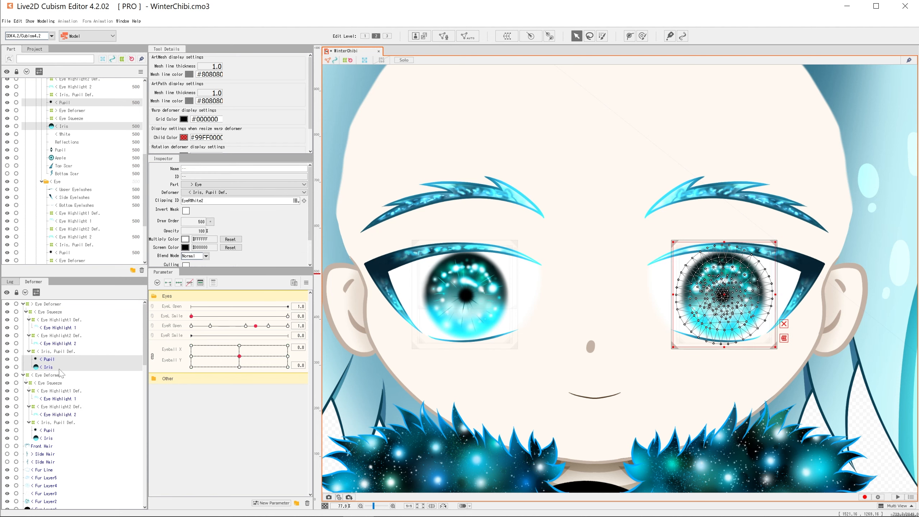
key(Delete)
- Place the original Pupil and Apple inside the mirrored Iris, Pupil Def. and delete the leftover Deformer of position adjusting
scroll(58, 376, down, 10)
click(41, 351)
ctrl+click(42, 359)
scroll(59, 373, up, 10)
key(ctrl+x)
click(57, 351)
key(ctrl+v)
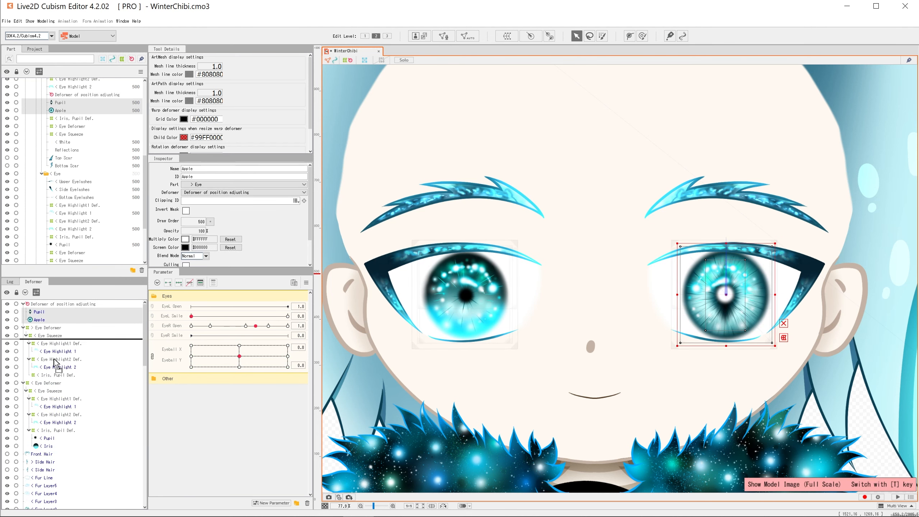
click(62, 304)
drag(53, 358, 61, 320)
key(Delete)
- Put Reflections into the mirrored Eye Highlight1 Def. and delete the duplicated Eye Highlight 1, Eye Highlight 2 and Eye Highlight2 Def
click(65, 328)
click(71, 336)
ctrl+click(71, 343)
key(Delete)
scroll(84, 374, down, 10)
scroll(75, 361, up, 10)
click(70, 327)
key(Delete)
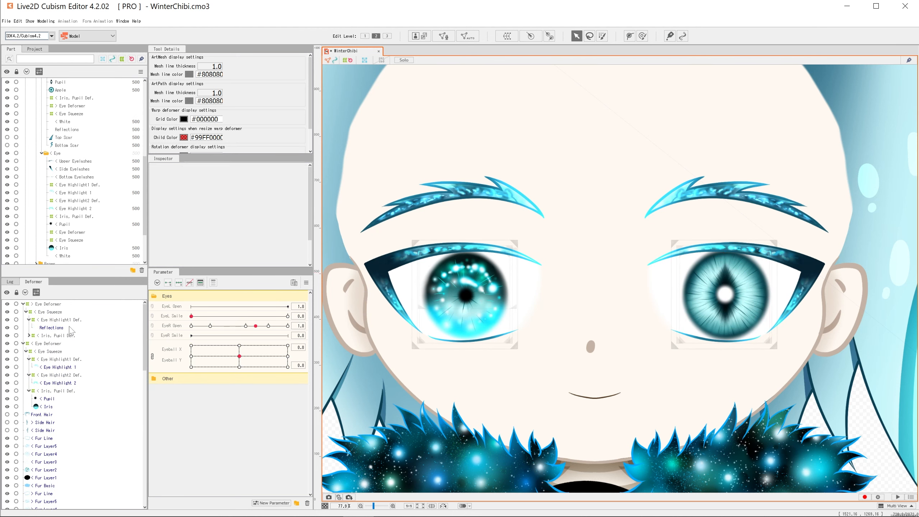
click(248, 335)
mouse_move(239, 356)
mouse_down()
mouse_move(194, 362)
mouse_move(239, 356)
mouse_up()
scroll(89, 185, up, 3)
click(71, 176)
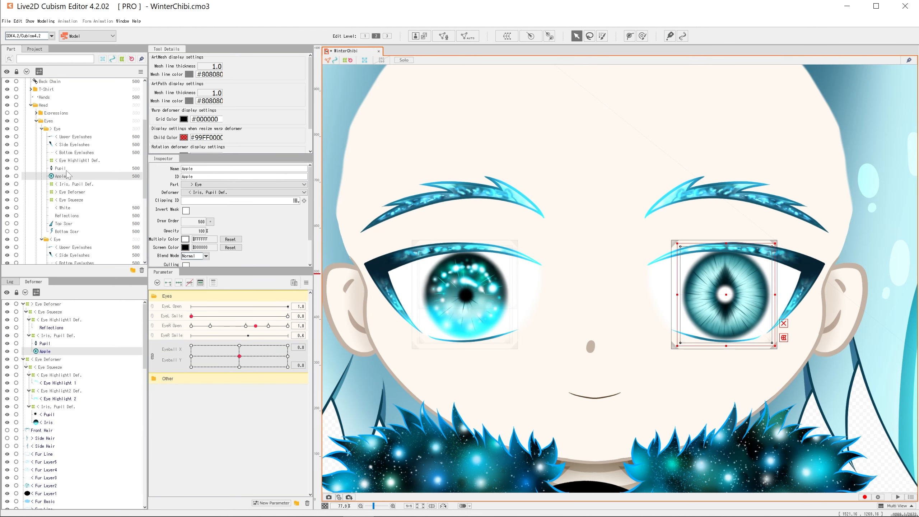
ctrl+click(71, 168)
ctrl+click(72, 215)
- Give the mirrored White, Eye Squeeze and Iris, Pupil Def. the > name prefix, and set the White's ID to EyeLWhite
click(74, 208)
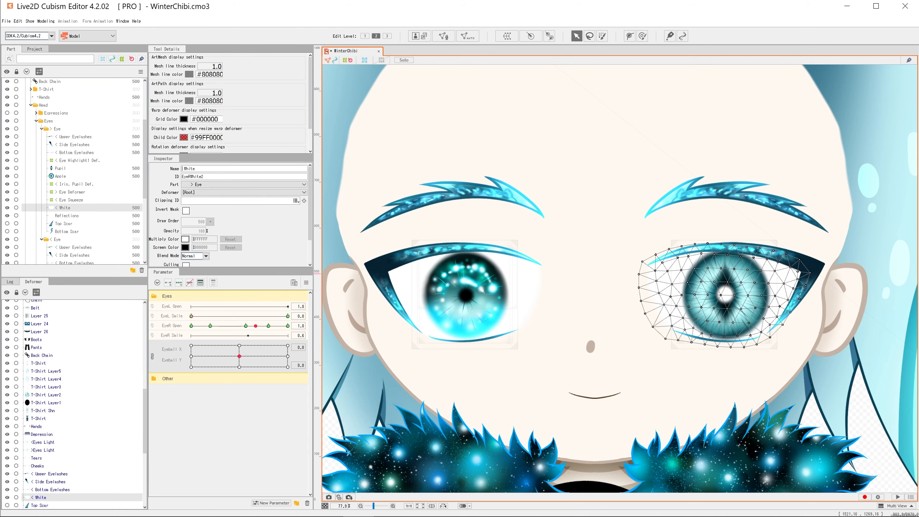
click(69, 200)
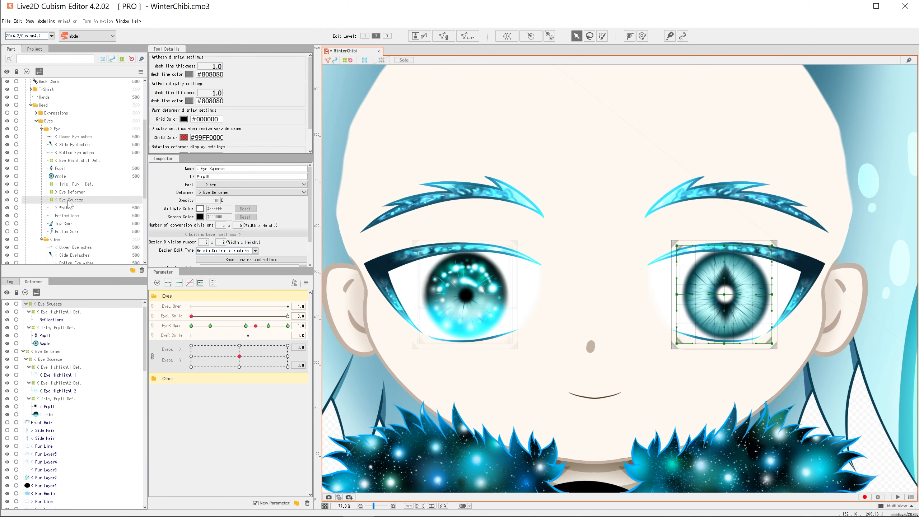
key(ctrl+v)
drag(199, 169, 197, 168)
click(77, 192)
click(78, 184)
key(ctrl+v)
- Rename Pupil as > Pupil with the ID EyeLPupil, and rename Apple as > Iris
click(70, 176)
click(65, 168)
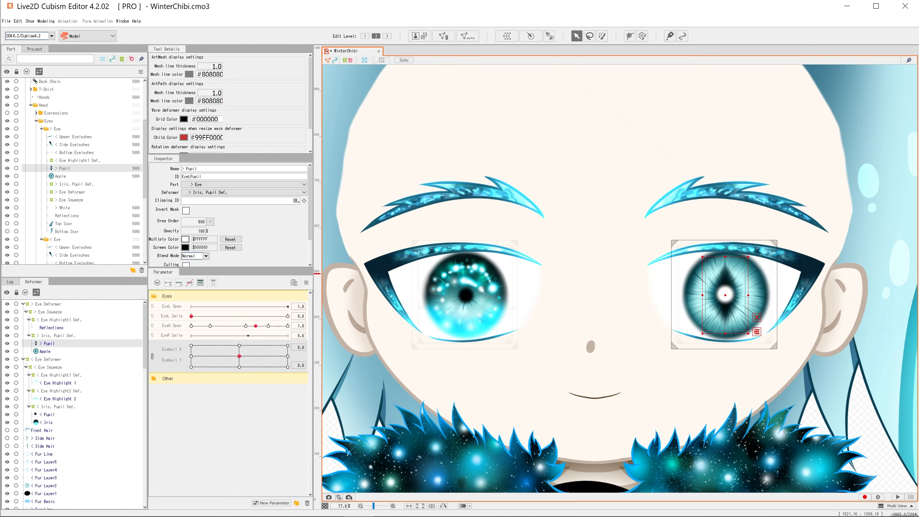
click(60, 176)
scroll(93, 210, down, 1)
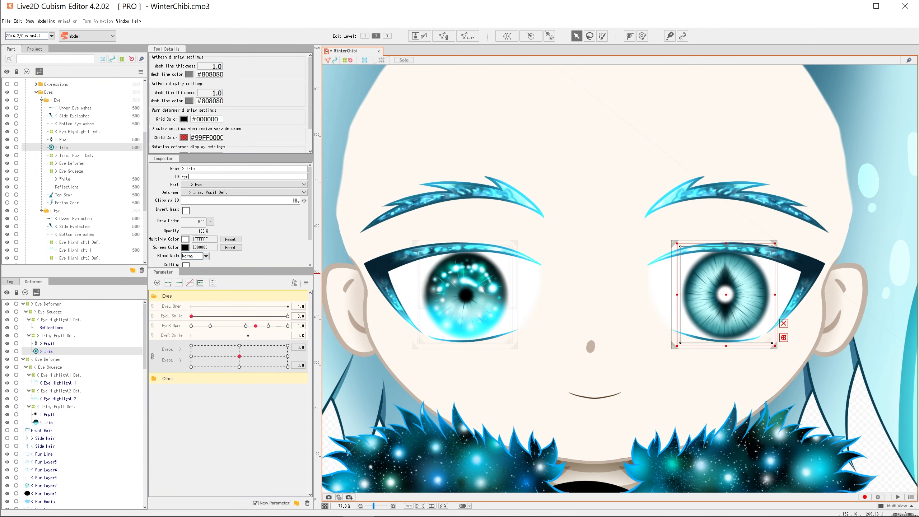
- Change the name prefix from < to > on the mirrored Eye Highlight1 Def. and the Bottom, Side and Upper Eyelashes
click(79, 132)
key(ctrl+v)
drag(185, 169, 182, 168)
click(76, 124)
key(ctrl+v)
click(74, 116)
click(185, 168)
click(75, 109)
key(ctrl+v)
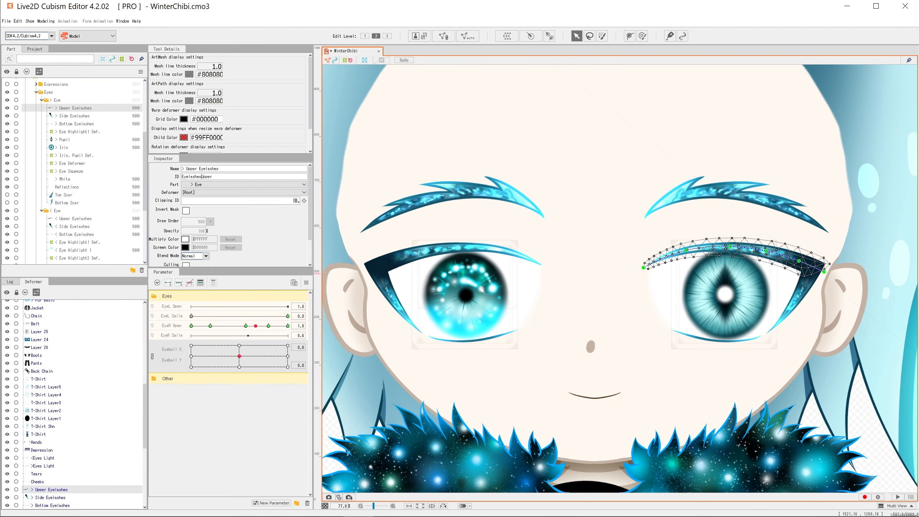
- Give the mirrored Side and Bottom Eyelashes left-eye IDs, using EyelashesLBottom for the bottom ones
click(76, 116)
click(215, 177)
click(77, 124)
click(252, 177)
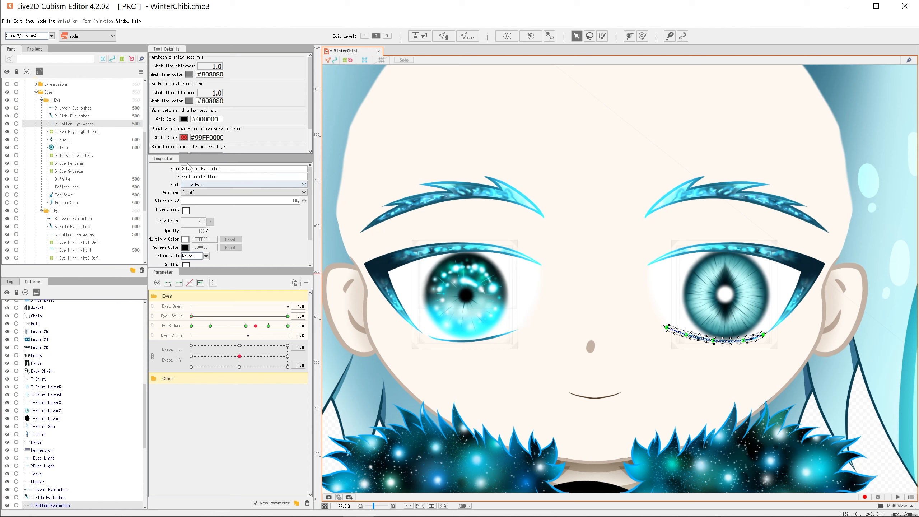
- Clip the > Pupil, > Iris and Reflections to the > White using the clipping ID EyeLWhite
click(78, 180)
scroll(73, 165, down, 3)
click(74, 227)
scroll(74, 221, up, 4)
click(71, 168)
ctrl+click(72, 177)
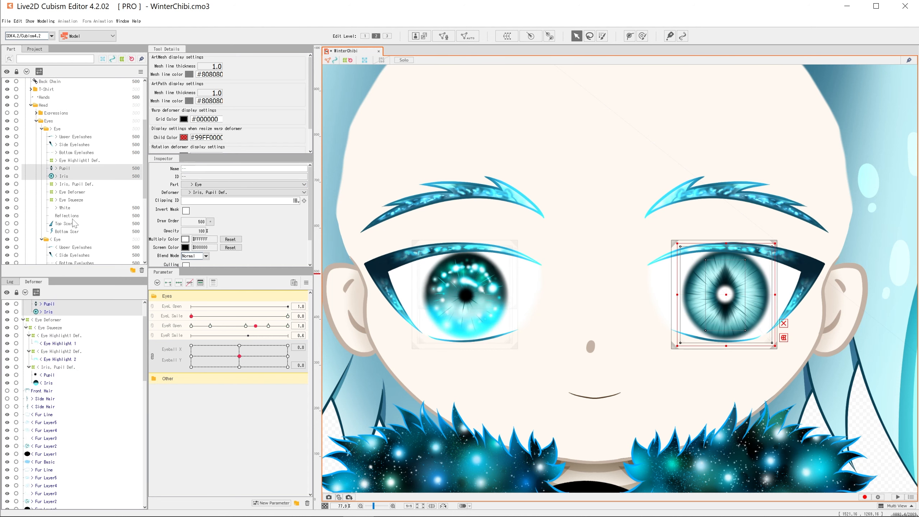
ctrl+click(73, 216)
right_click(67, 174)
click(296, 202)
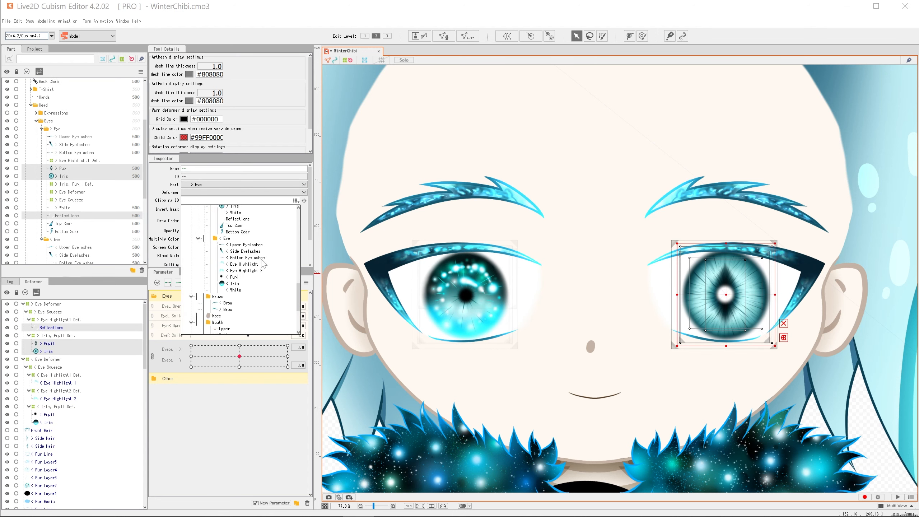
scroll(220, 258, up, 3)
click(224, 270)
- Set EyeR Open to 1.2 and move Reflections above the > Pupil in the > Eye part
mouse_move(239, 356)
mouse_down()
mouse_move(200, 335)
mouse_move(239, 356)
mouse_up()
mouse_move(257, 326)
mouse_down()
mouse_move(197, 327)
mouse_move(267, 325)
mouse_up()
click(100, 216)
drag(75, 167, 75, 167)
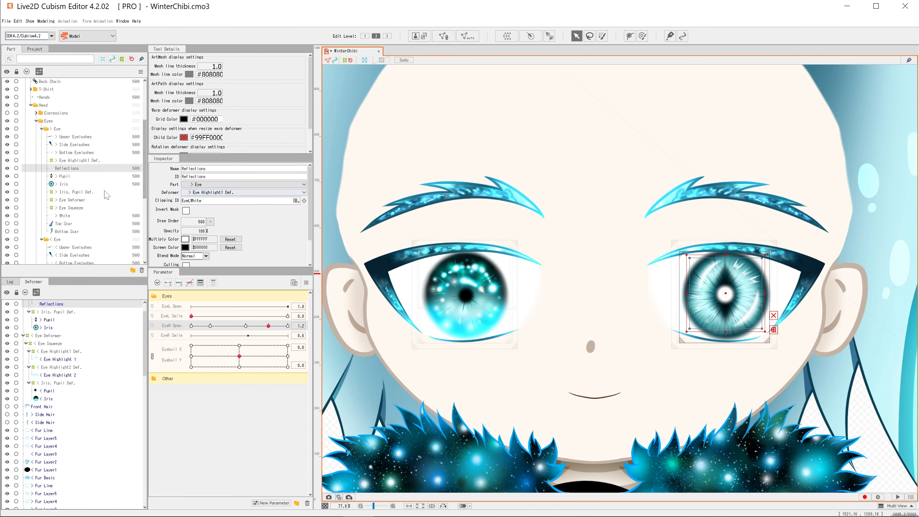
- Isolate the iris objects in Solo view and generate an automatic mesh for the > Iris
scroll(815, 317, up, 5)
shift+click(69, 183)
click(403, 60)
click(69, 184)
click(467, 36)
drag(680, 188, 751, 180)
mouse_move(759, 231)
mouse_down()
mouse_move(745, 231)
mouse_move(756, 247)
mouse_up()
click(801, 180)
- Generate an automatic mesh for the > Pupil with the Standard preset and leave Solo view
click(68, 176)
click(467, 36)
drag(745, 181, 772, 176)
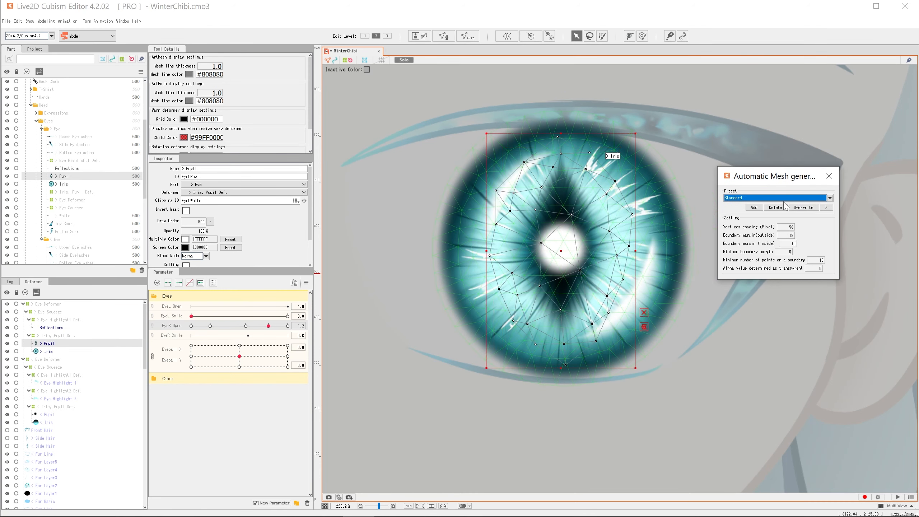
drag(791, 226, 781, 226)
click(831, 178)
click(403, 60)
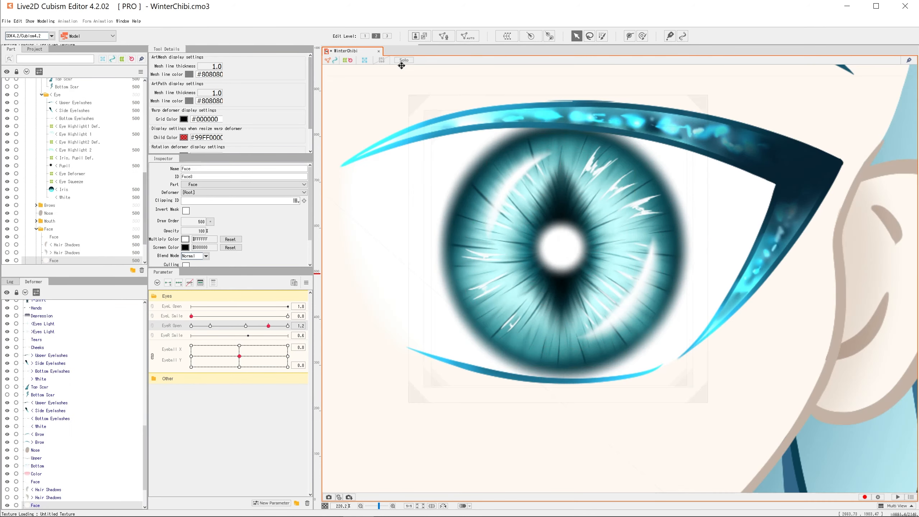
- Isolate the > Pupil in Solo view, open its mesh for editing and adjust vertices along its upper right edge
scroll(76, 179, down, 1)
click(65, 146)
click(403, 60)
scroll(622, 251, up, 2)
click(444, 36)
click(569, 128)
drag(584, 131, 597, 131)
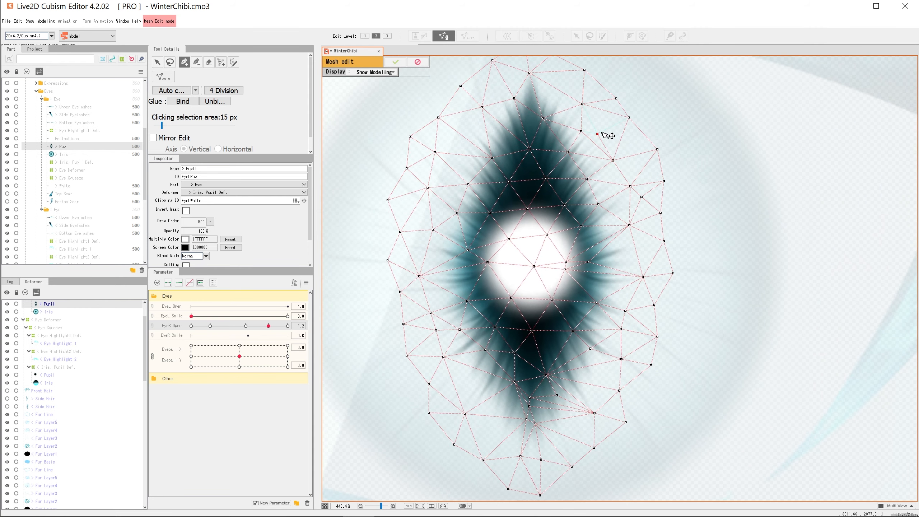
- Reposition and clean up mesh vertices around the middle and lower half of the > Pupil
drag(531, 326, 492, 218)
mouse_move(518, 283)
mouse_down()
mouse_move(511, 288)
mouse_move(524, 253)
mouse_up()
alt+click(496, 312)
drag(488, 307, 491, 315)
scroll(474, 362, down, 2)
click(463, 331)
drag(474, 301, 467, 301)
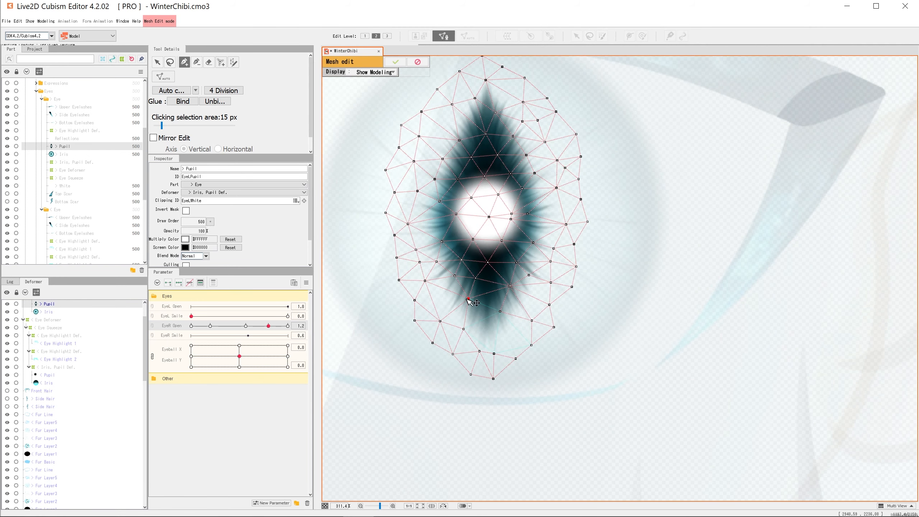
- Refine the > Pupil mesh around its lower tip and right side
click(221, 62)
drag(498, 328, 501, 336)
drag(520, 239, 514, 249)
click(546, 228)
- Adjust the > Pupil mesh vertices at the upper right and around the lower tip
click(185, 62)
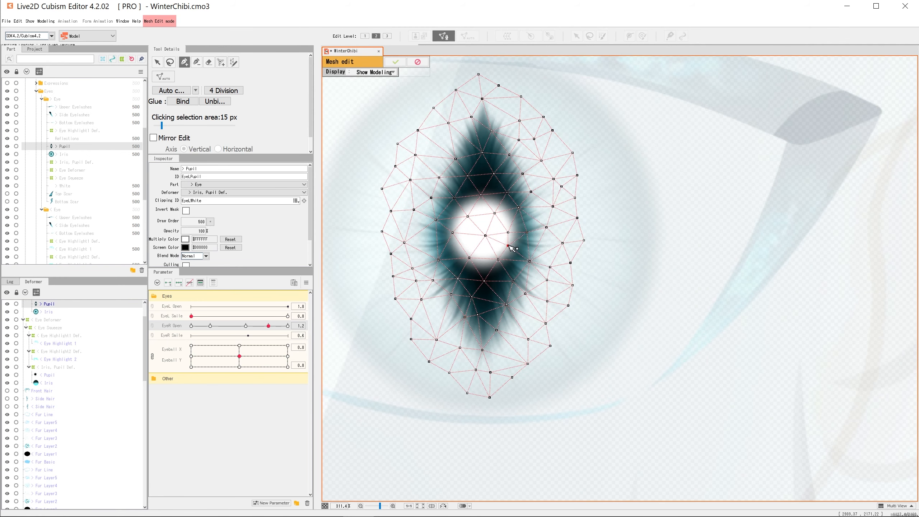
drag(532, 170, 533, 176)
drag(543, 167, 546, 161)
drag(495, 325, 490, 247)
alt+click(490, 243)
drag(478, 276, 481, 283)
- Even out the last vertices near the lower end of the > Pupil and apply the mesh edit
click(221, 62)
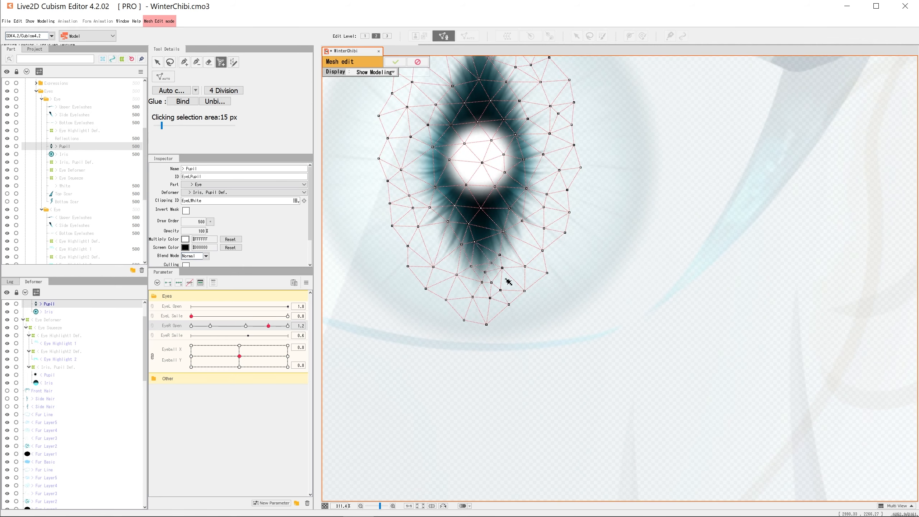
click(184, 62)
drag(512, 227, 510, 266)
click(497, 294)
click(395, 61)
- Generate an automatic mesh for Reflections
scroll(510, 250, down, 4)
click(66, 139)
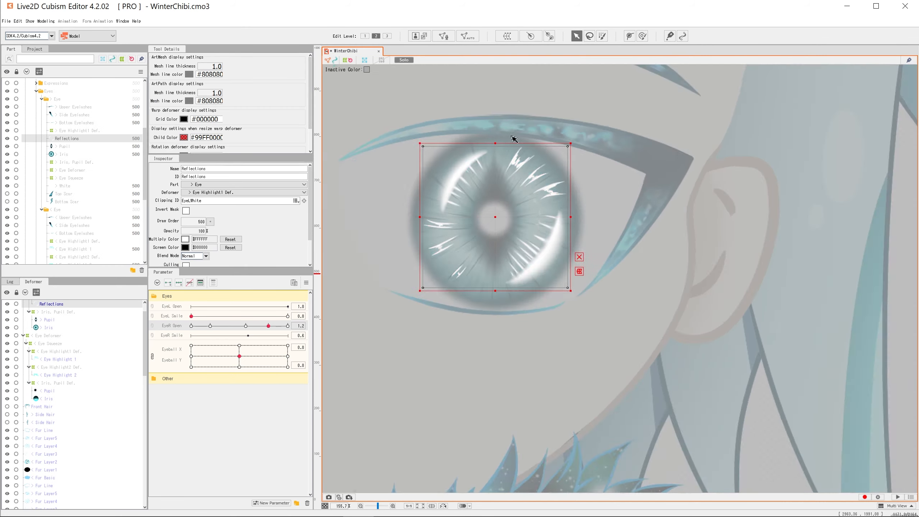
scroll(496, 207, up, 2)
click(467, 36)
click(829, 176)
- Open the Reflections mesh for editing and erase the crowded vertices between the left highlight and the streaks below it
click(443, 36)
scroll(568, 169, up, 2)
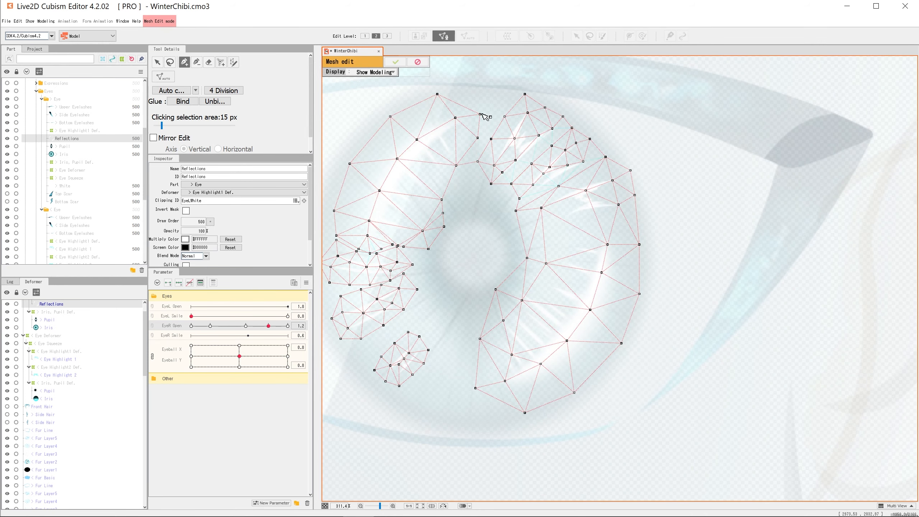
drag(454, 267, 516, 227)
scroll(421, 214, up, 2)
click(209, 62)
mouse_move(379, 188)
mouse_down()
mouse_move(471, 212)
mouse_move(441, 178)
mouse_up()
- Draw edges connecting the left highlight's mesh to the small streak meshes beneath it in Reflections
click(184, 62)
click(344, 231)
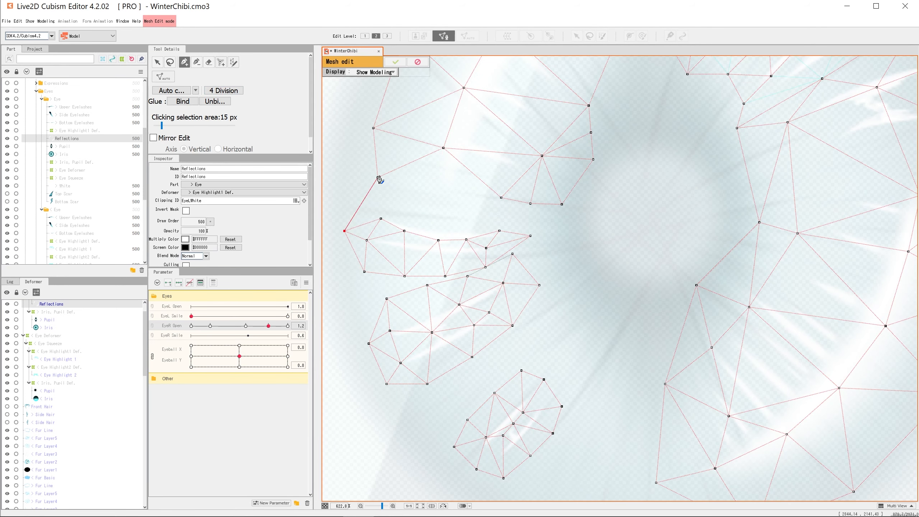
click(378, 177)
click(530, 235)
drag(561, 204, 557, 207)
alt+click(512, 254)
drag(489, 279, 503, 257)
- Add vertices throughout the Reflections mesh so that its highlight areas are more densely divided
scroll(605, 281, down, 2)
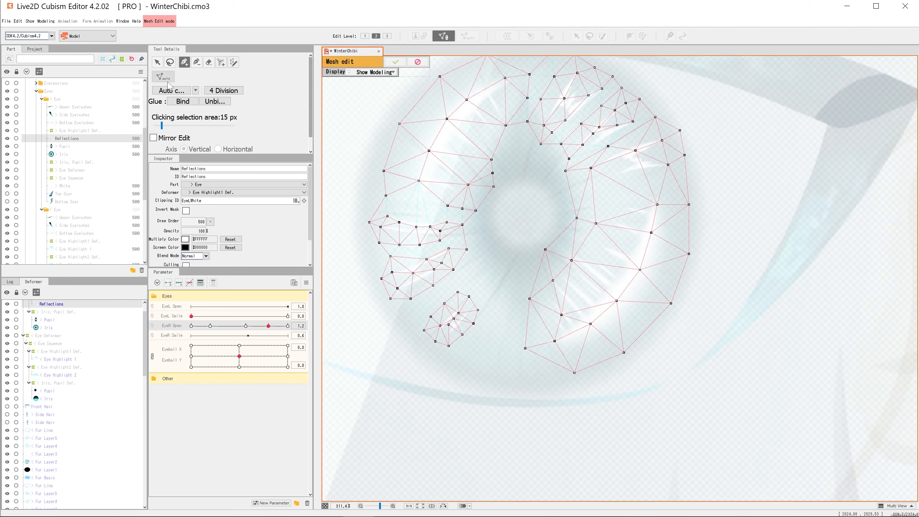
click(221, 63)
drag(611, 308, 537, 263)
click(538, 239)
click(546, 265)
click(547, 314)
click(530, 214)
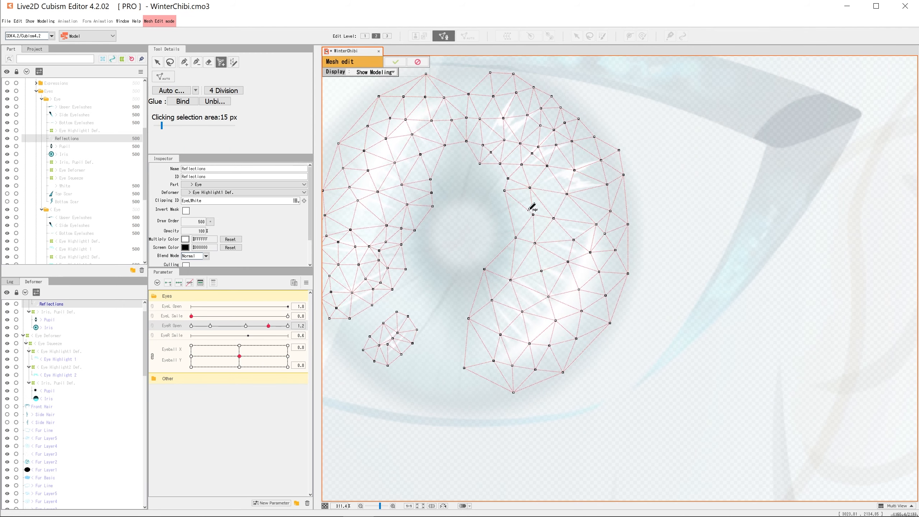
click(592, 196)
- Fill in the remaining vertices and edges at the top of the Reflections mesh and apply the mesh edit
scroll(529, 249, down, 1)
scroll(506, 334, up, 1)
drag(526, 368, 552, 488)
click(184, 62)
click(484, 199)
click(548, 198)
scroll(533, 198, down, 2)
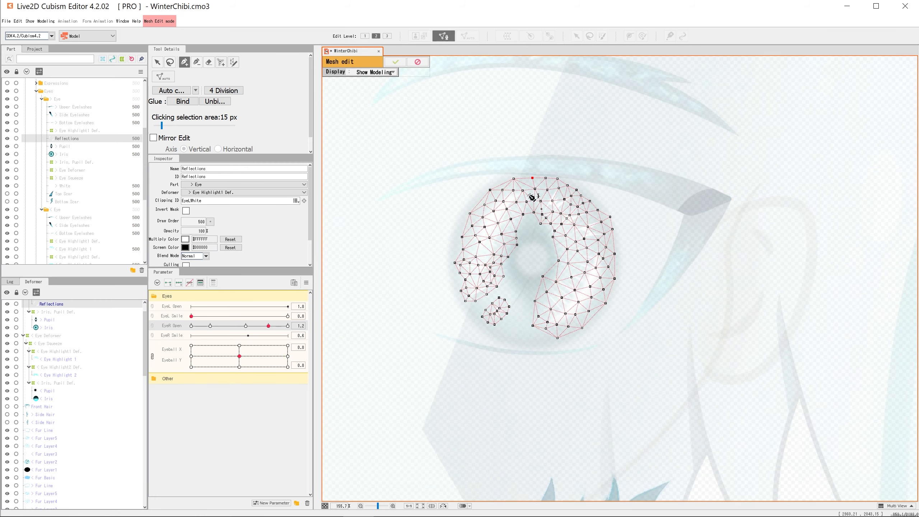
click(396, 62)
scroll(486, 156, down, 2)
drag(486, 156, 540, 196)
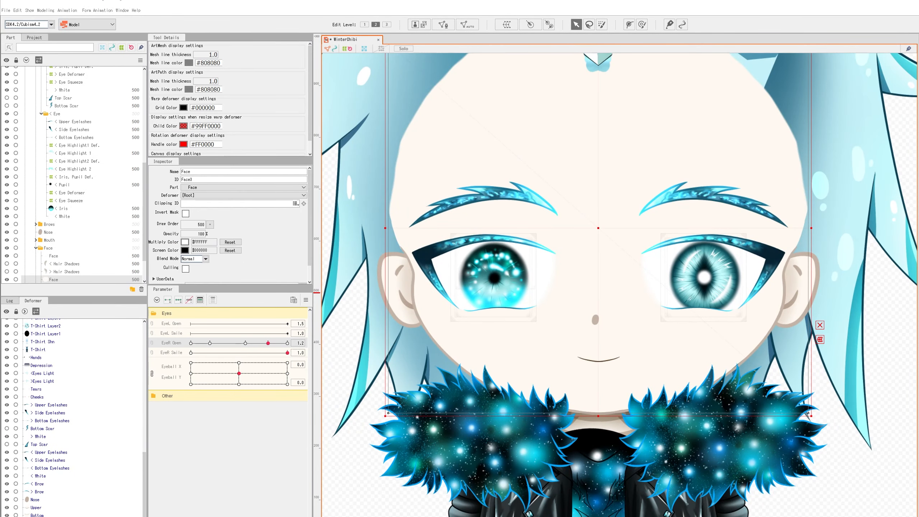
- Change the parameter of all > Eye parts, from Upper Eyelashes to Bottom Scar, from EyeR Open to EyeL Open
click(74, 121)
scroll(83, 203, up, 4)
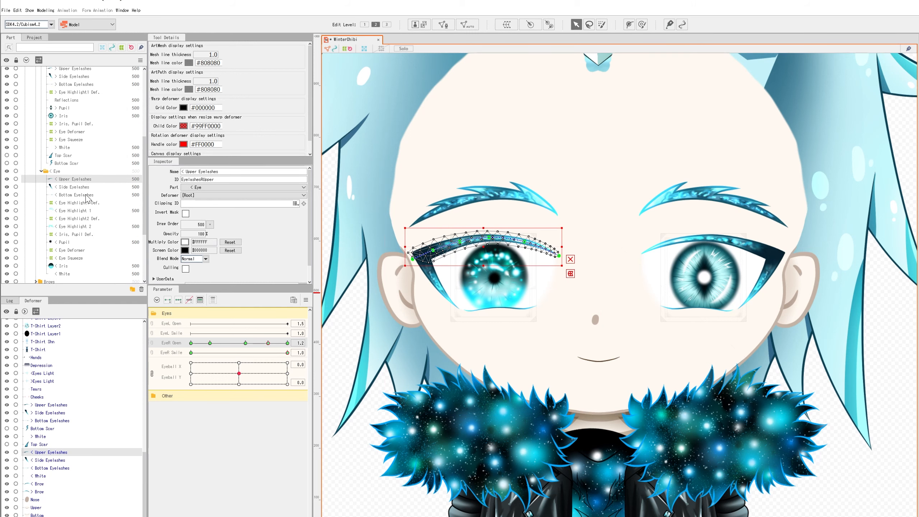
click(75, 144)
click(73, 98)
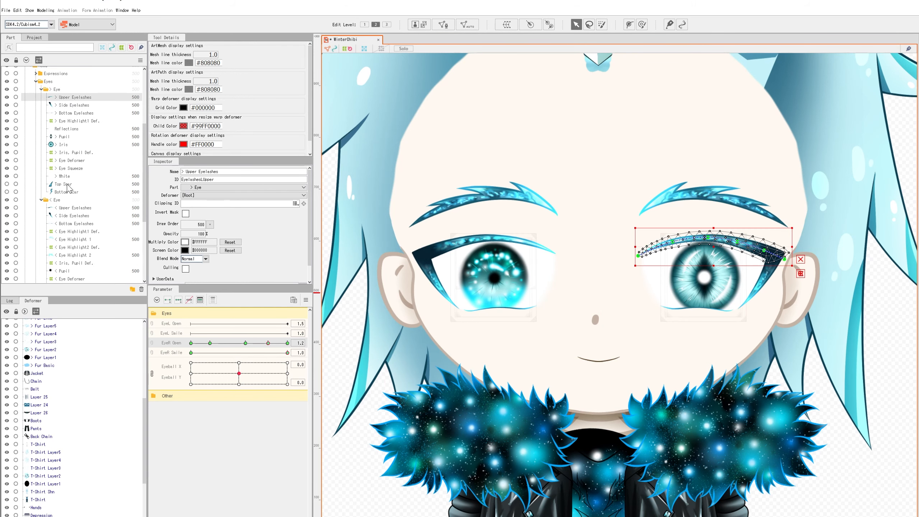
shift+click(64, 192)
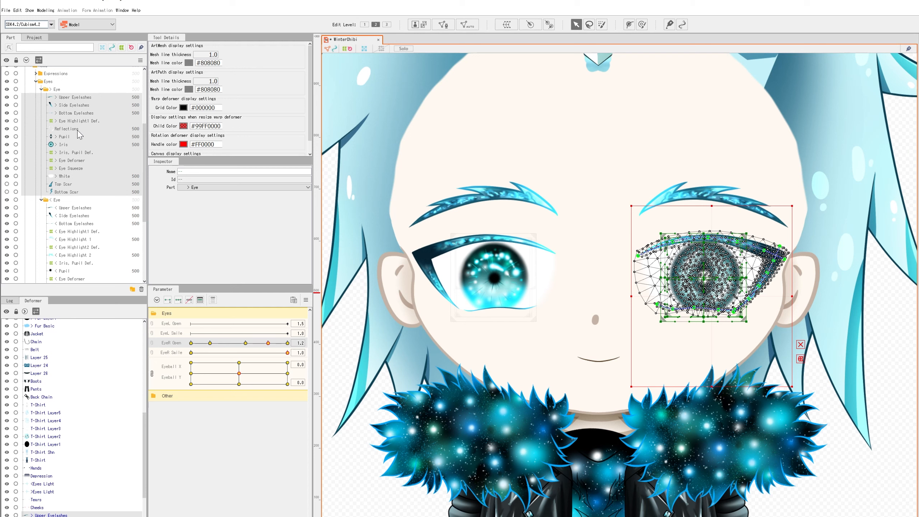
click(287, 344)
click(319, 342)
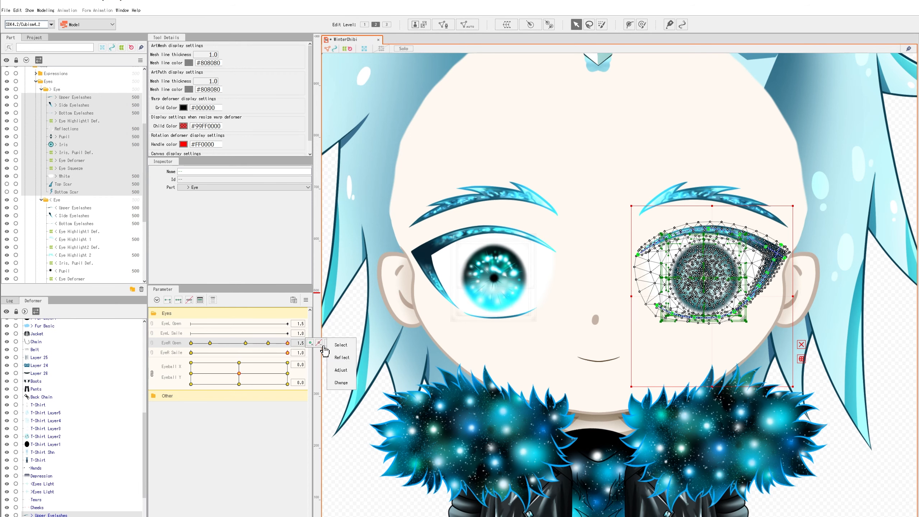
click(347, 383)
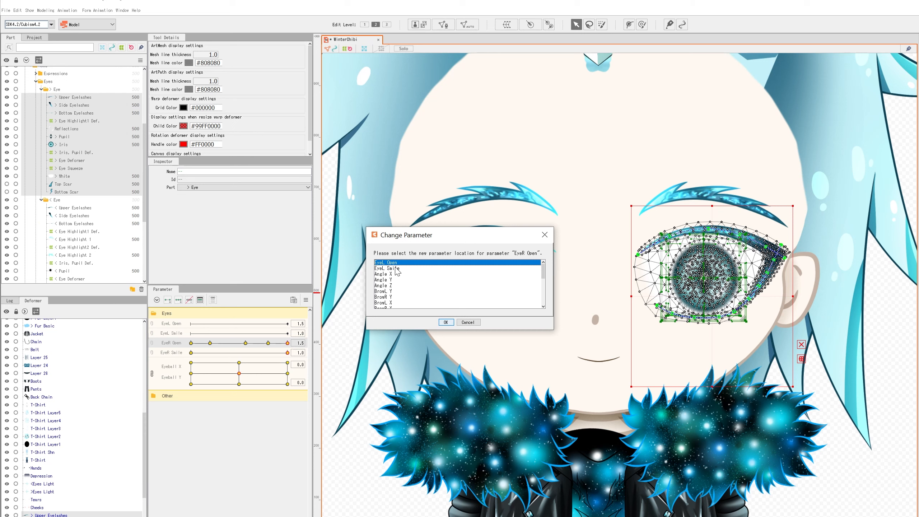
click(446, 322)
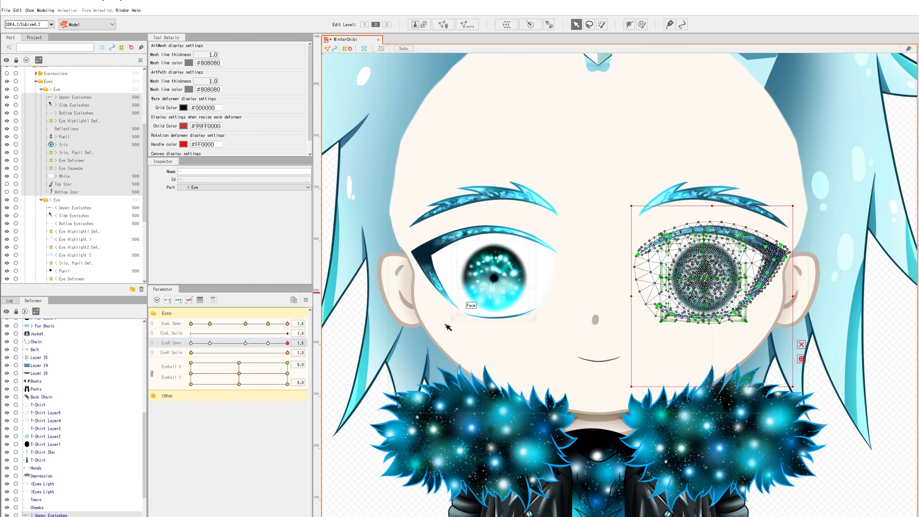
- Change the > Eye parts' EyeR Smile parameter to EyeL Smile
click(287, 354)
click(333, 352)
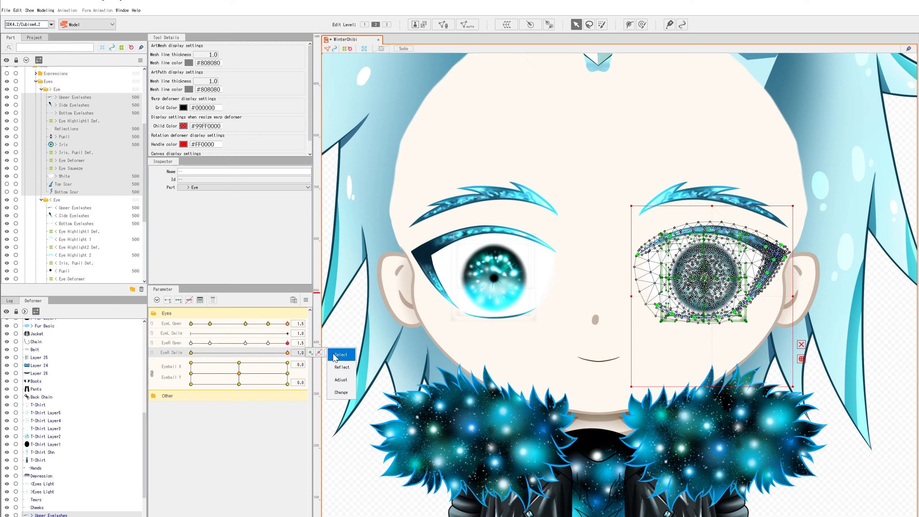
click(344, 395)
click(446, 322)
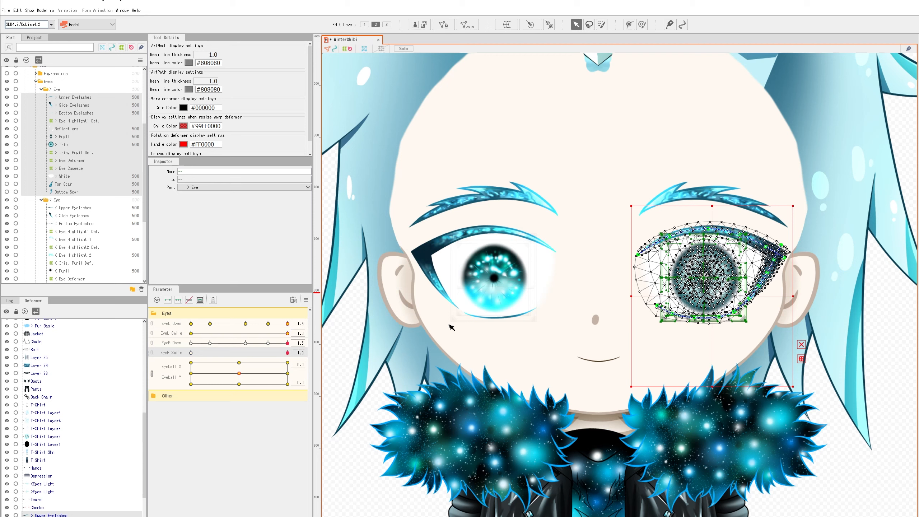
- Test both eyes' Open, Smile and Eyeball parameters, leaving both Open values at 1.2 and both Smile values at 0.0
drag(260, 327, 158, 357)
click(191, 352)
click(190, 333)
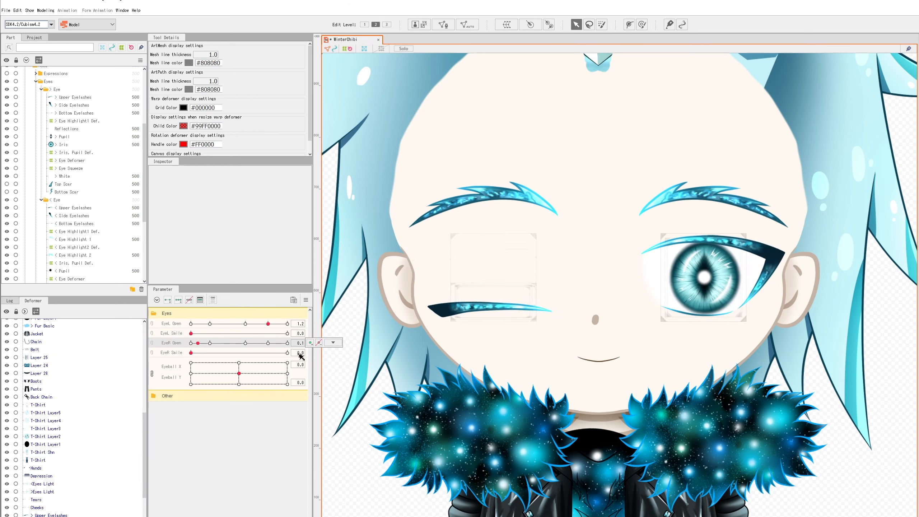
drag(291, 350, 270, 346)
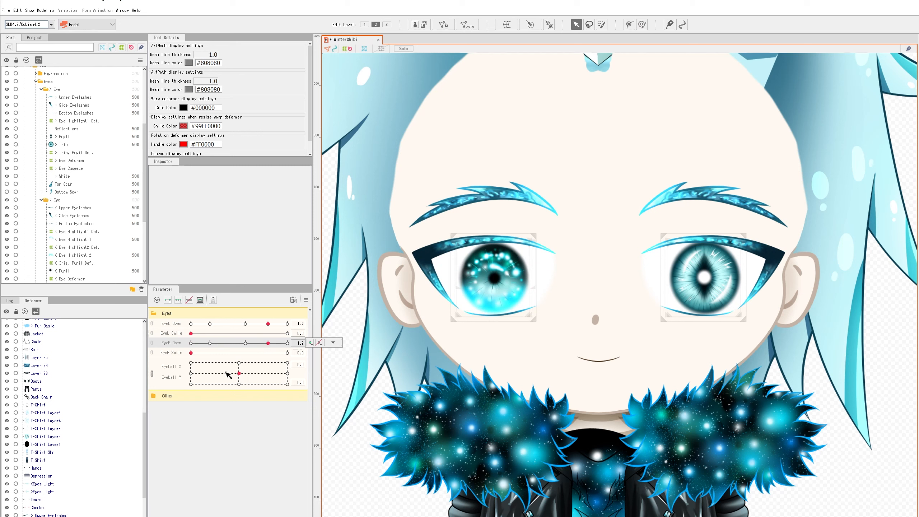
mouse_move(238, 374)
mouse_down()
mouse_move(181, 359)
mouse_move(240, 394)
mouse_move(278, 352)
mouse_move(239, 375)
mouse_up()
- Open the Physics/Scene Blending Settings and preview the eye movement with the [Random A] scene
click(30, 10)
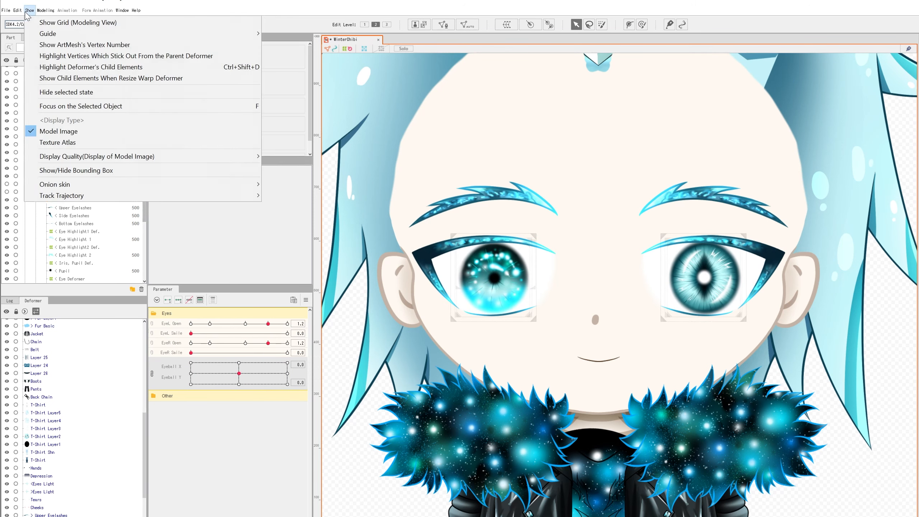
mouse_move(46, 10)
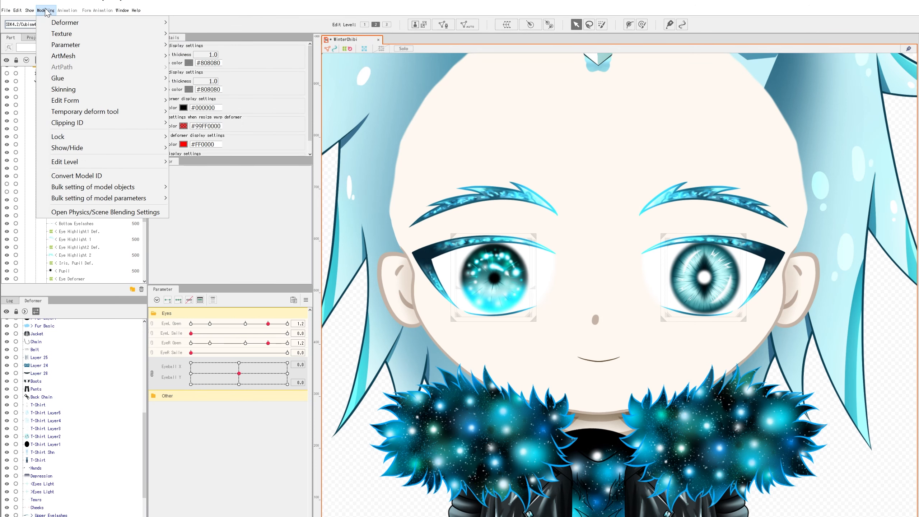
click(119, 212)
click(631, 57)
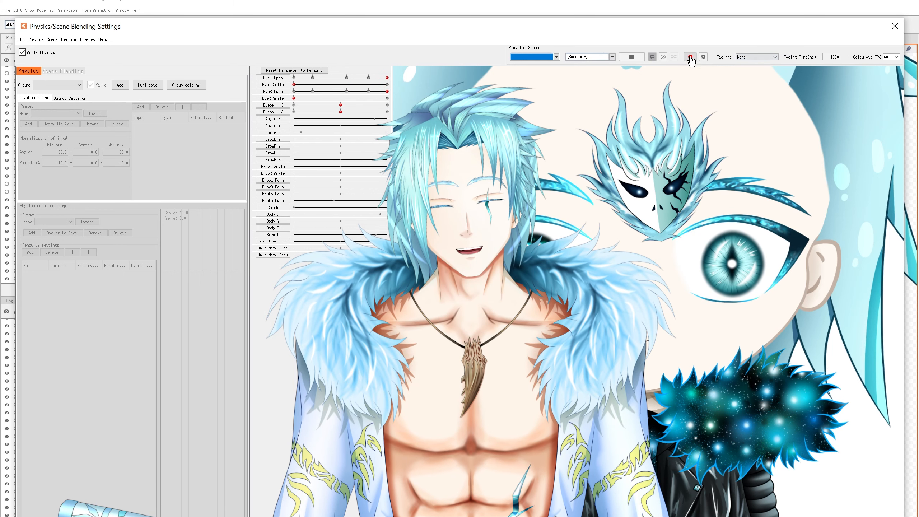
click(597, 58)
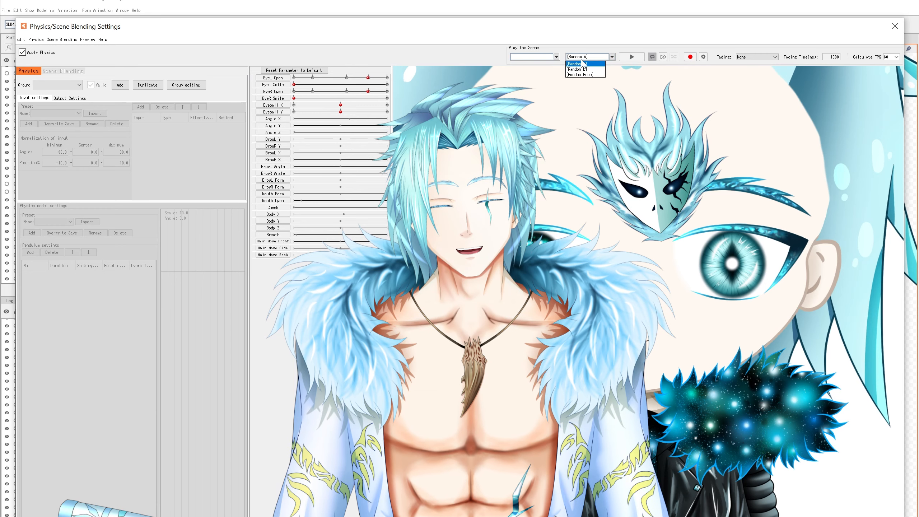
click(585, 57)
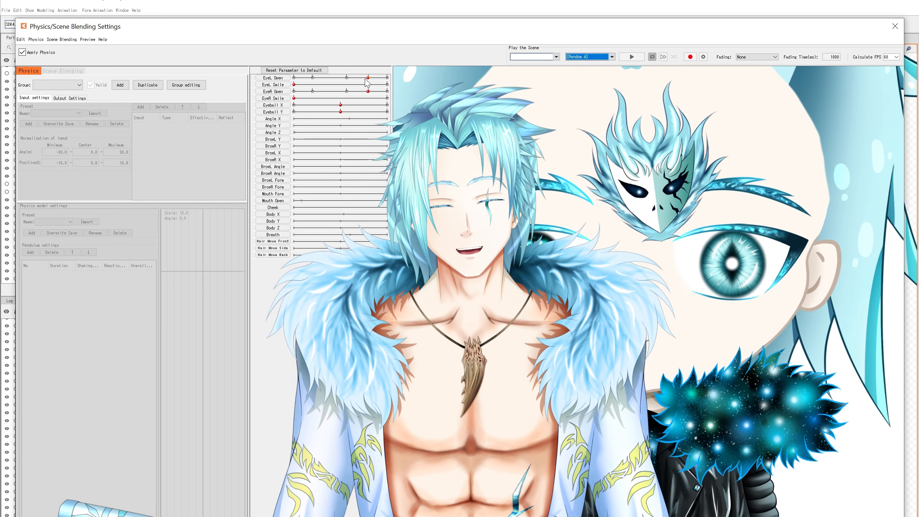